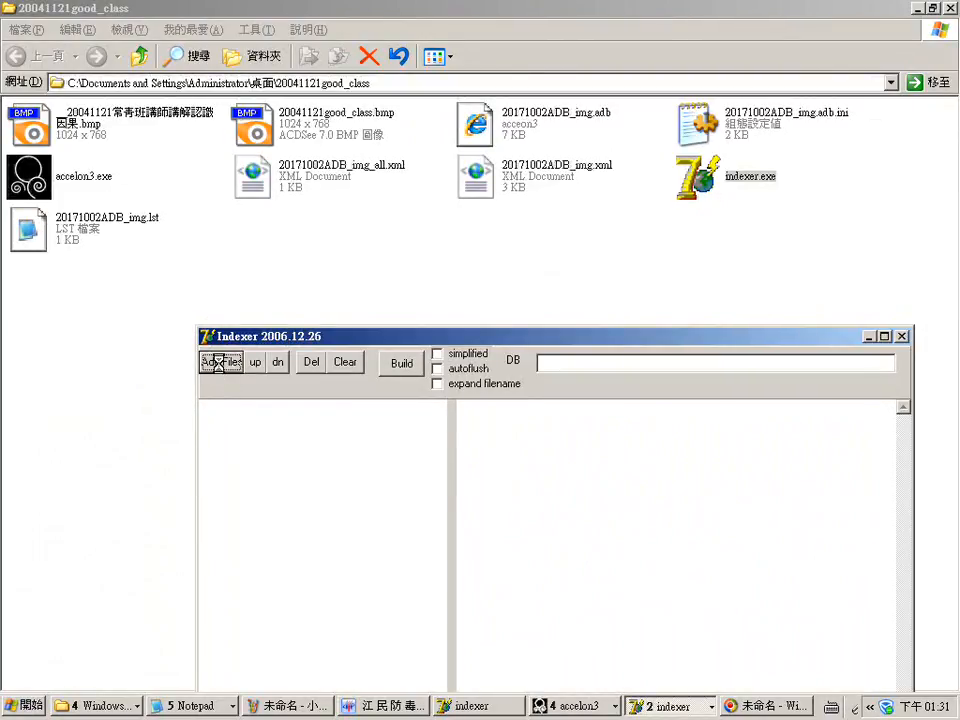
# Step: Start adding files to the Indexer and select 20171002ADB_img.lst in the desktop's 20041121good_class folder
pyautogui.click(222, 366)
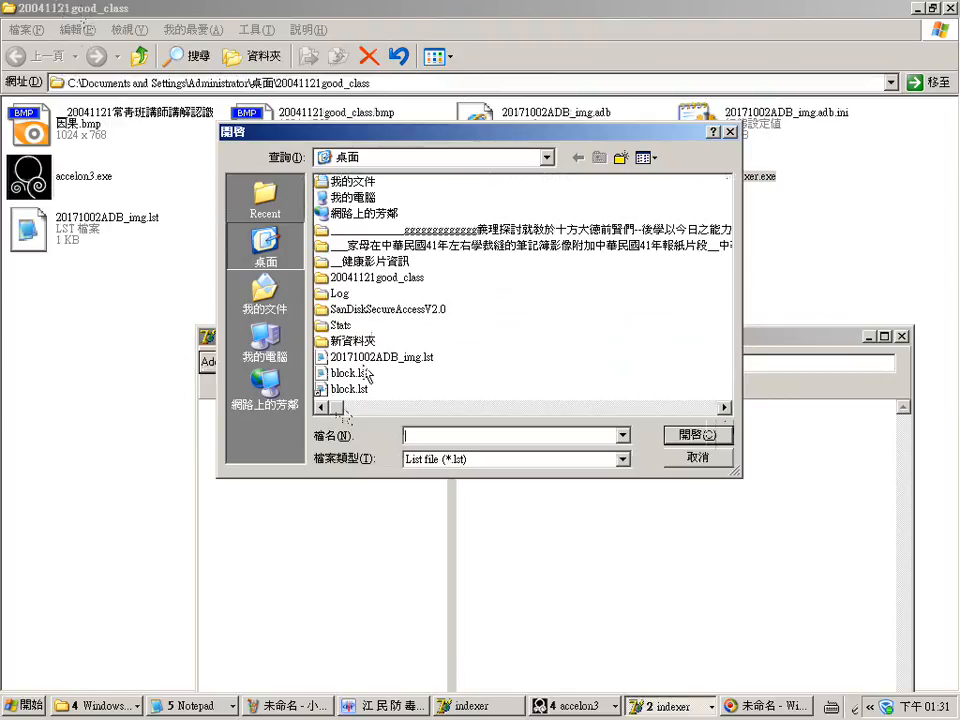
pyautogui.click(365, 278)
pyautogui.click(360, 278)
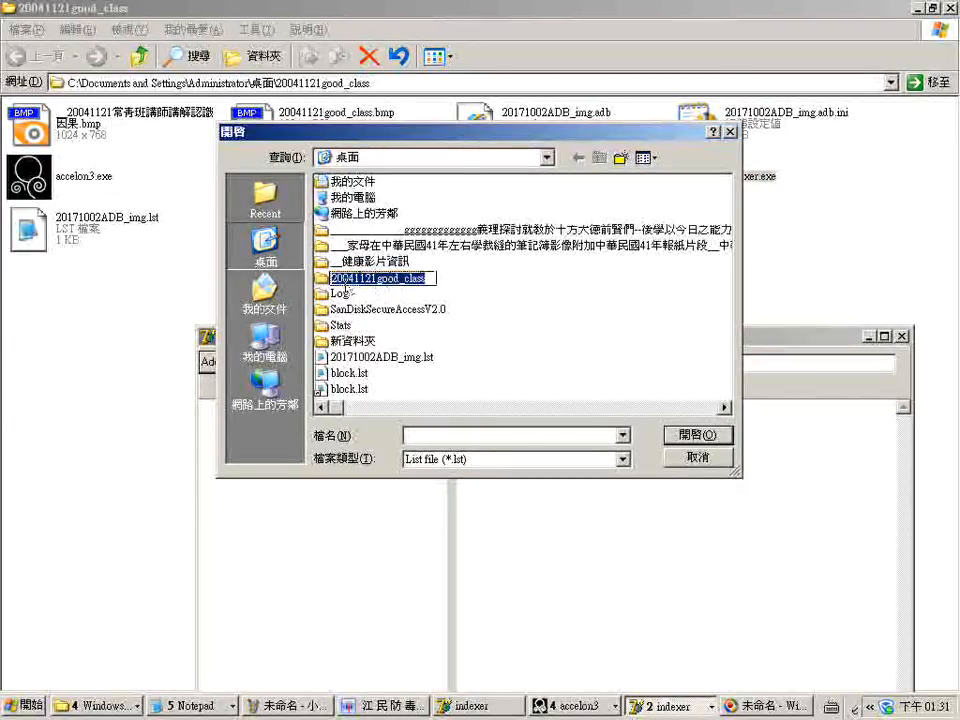
pyautogui.click(322, 279)
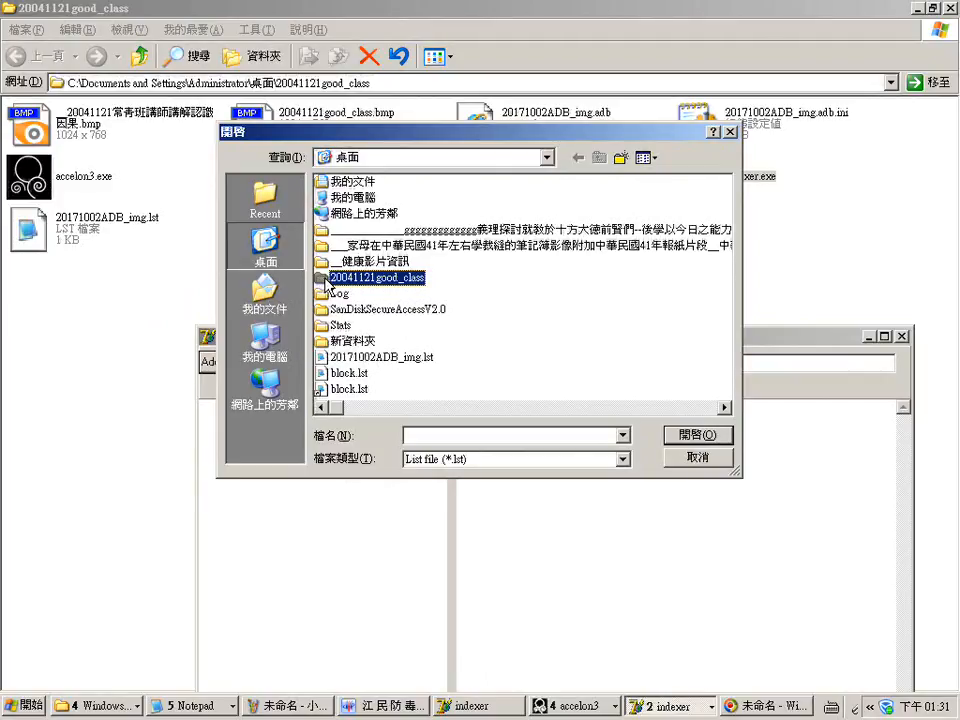
pyautogui.doubleClick(324, 280)
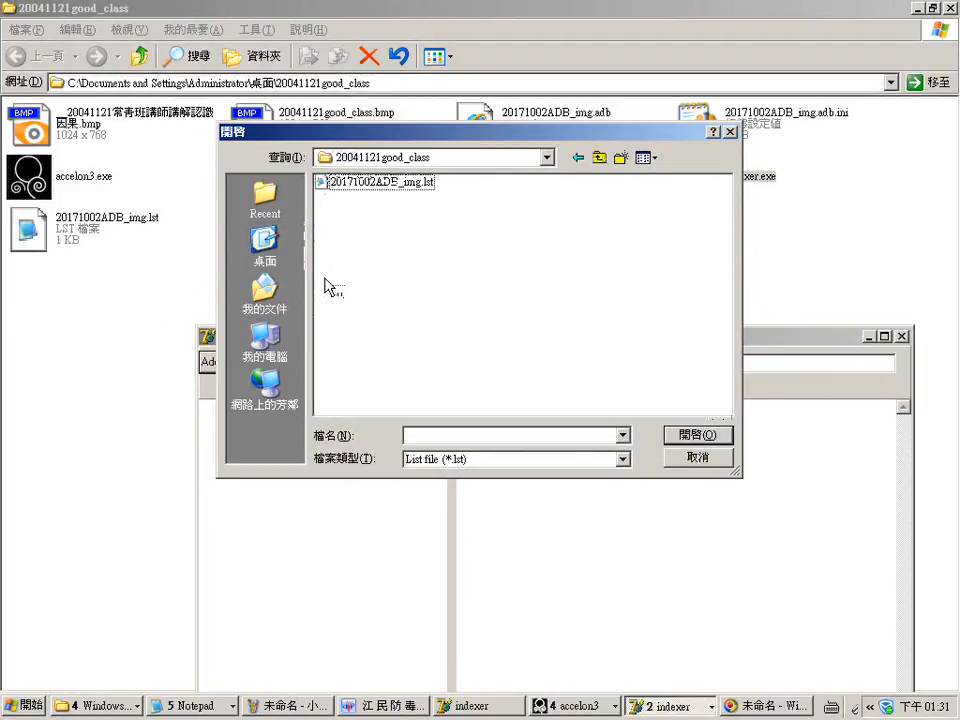
pyautogui.click(412, 184)
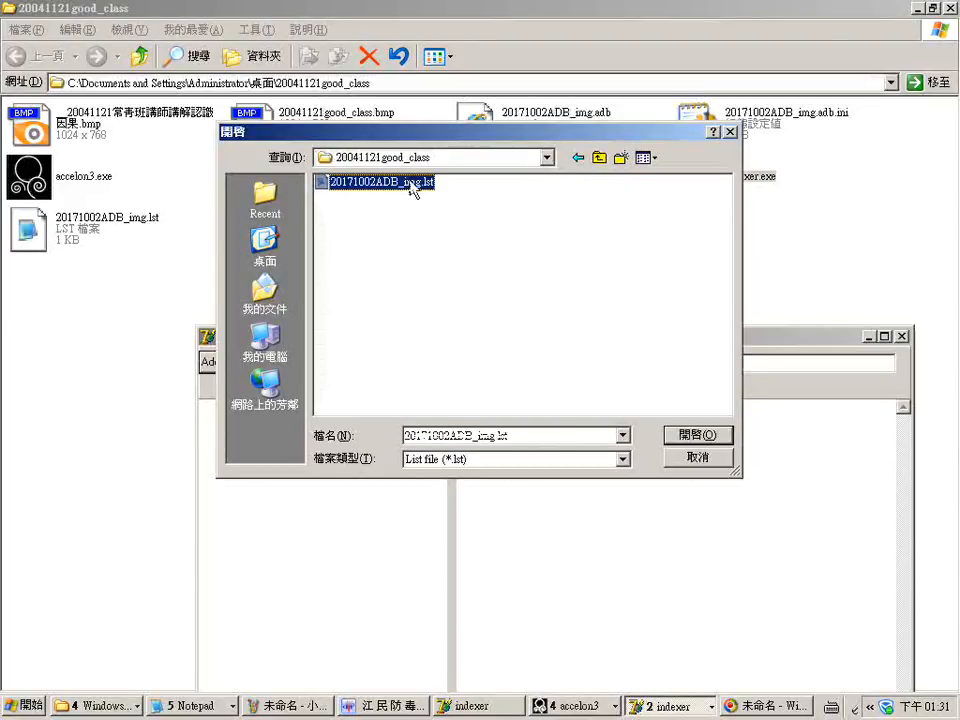
# Step: Open 20171002ADB_img.lst from the folder in Notepad and widen its window so each entry fits on one line
pyautogui.click(80, 235)
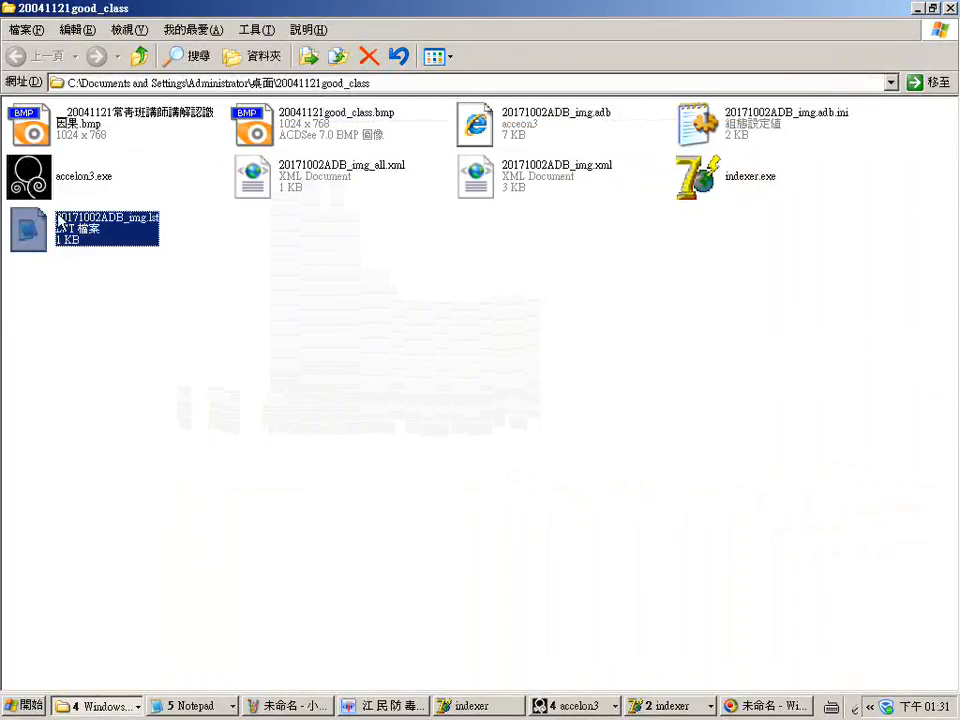
pyautogui.press('F2')
pyautogui.click(25, 241)
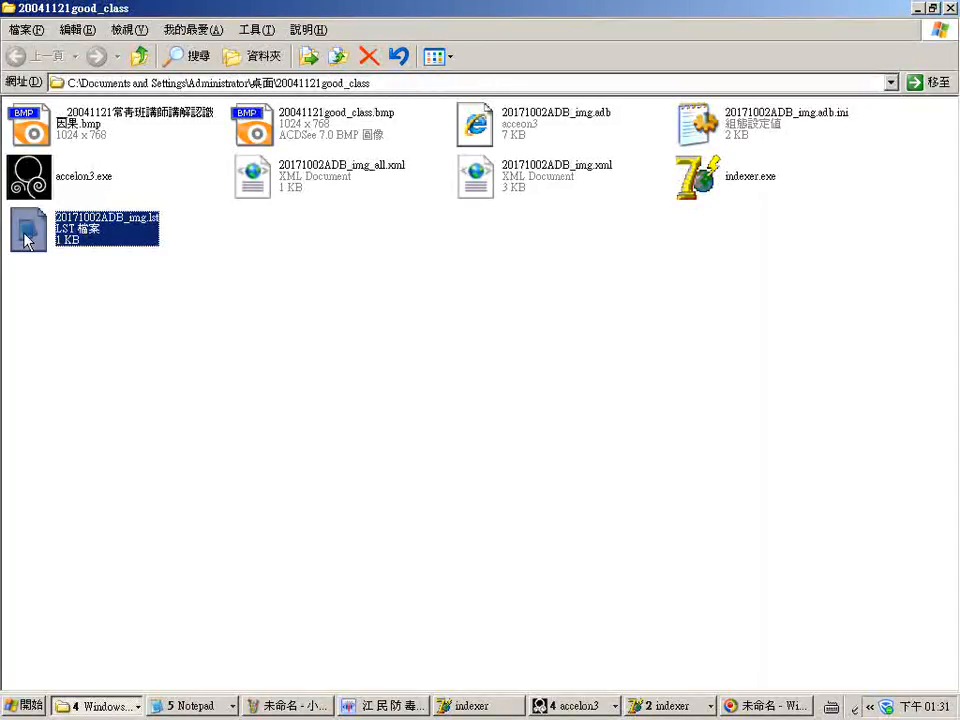
pyautogui.doubleClick(25, 241)
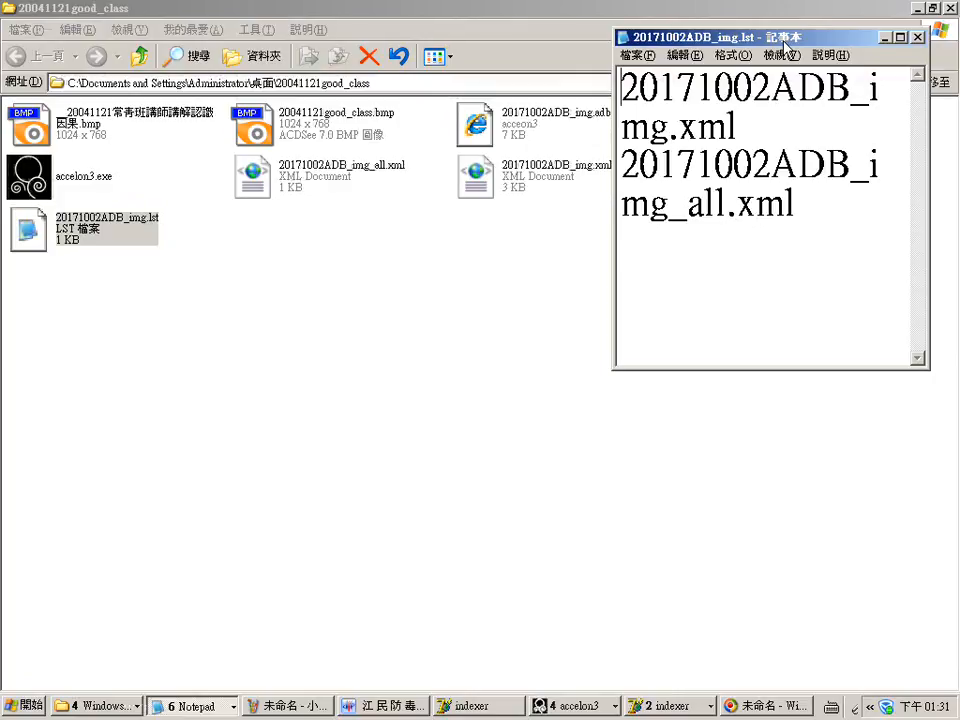
pyautogui.moveTo(783, 42); pyautogui.dragTo(441, 237)
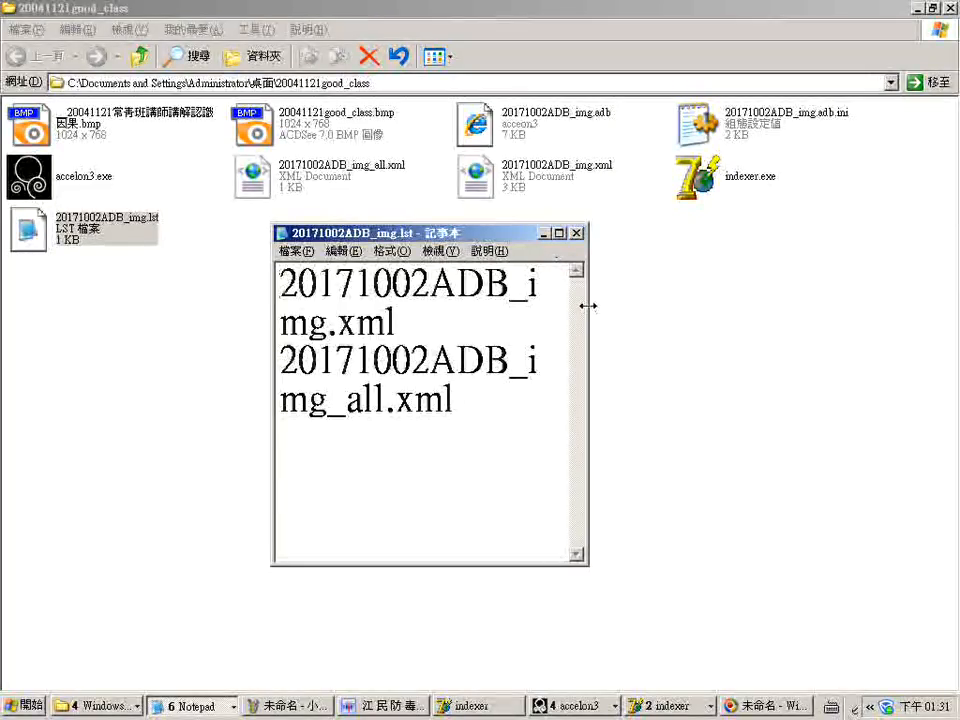
pyautogui.moveTo(586, 302); pyautogui.dragTo(884, 343)
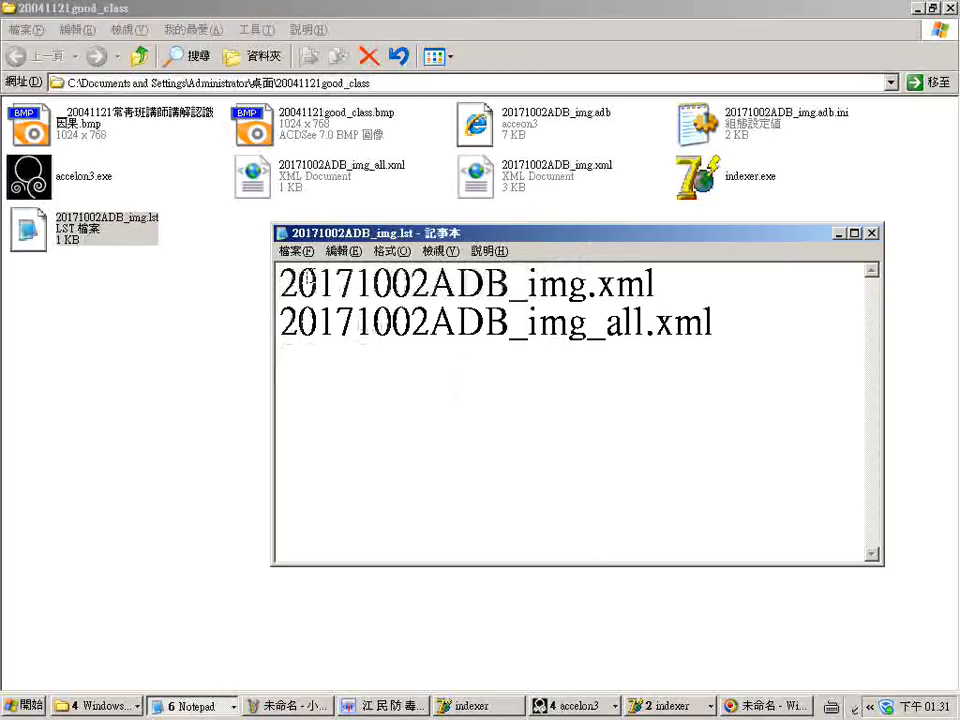
# Step: Compare the list's entries 20171002ADB_img.xml and 20171002ADB_img_all.xml with the matching XML files in the folder
pyautogui.moveTo(679, 276); pyautogui.dragTo(243, 280)
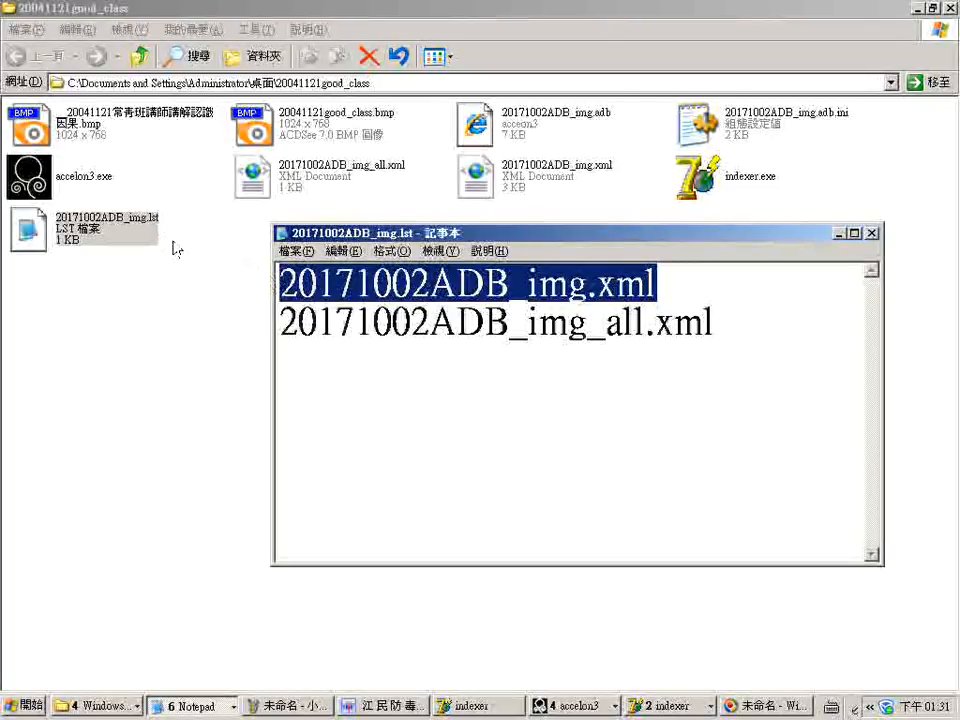
pyautogui.click(565, 176)
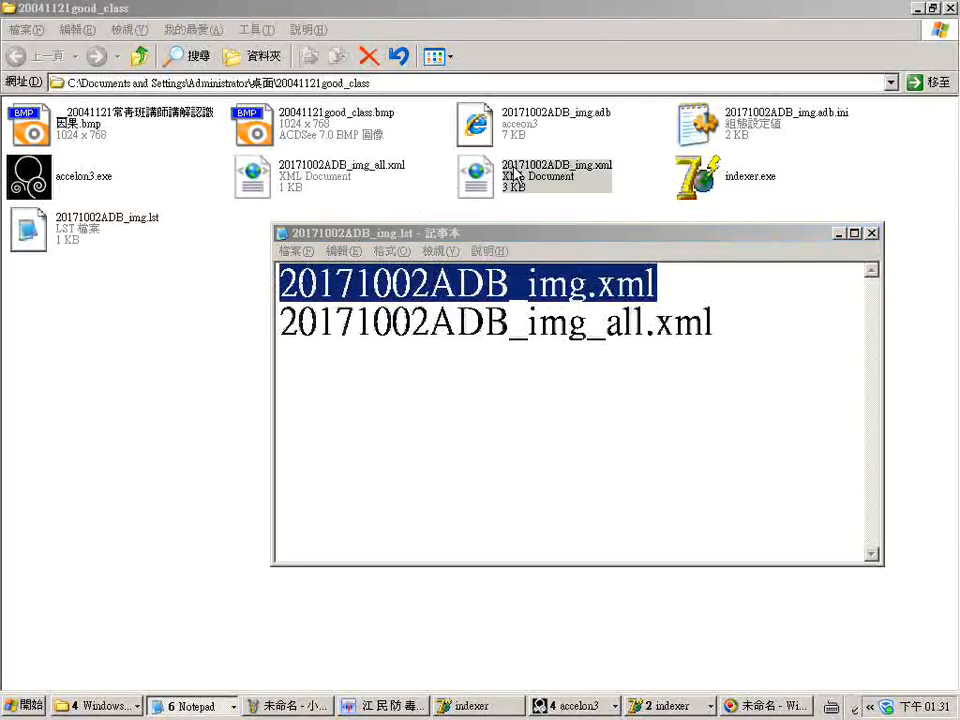
pyautogui.click(572, 190)
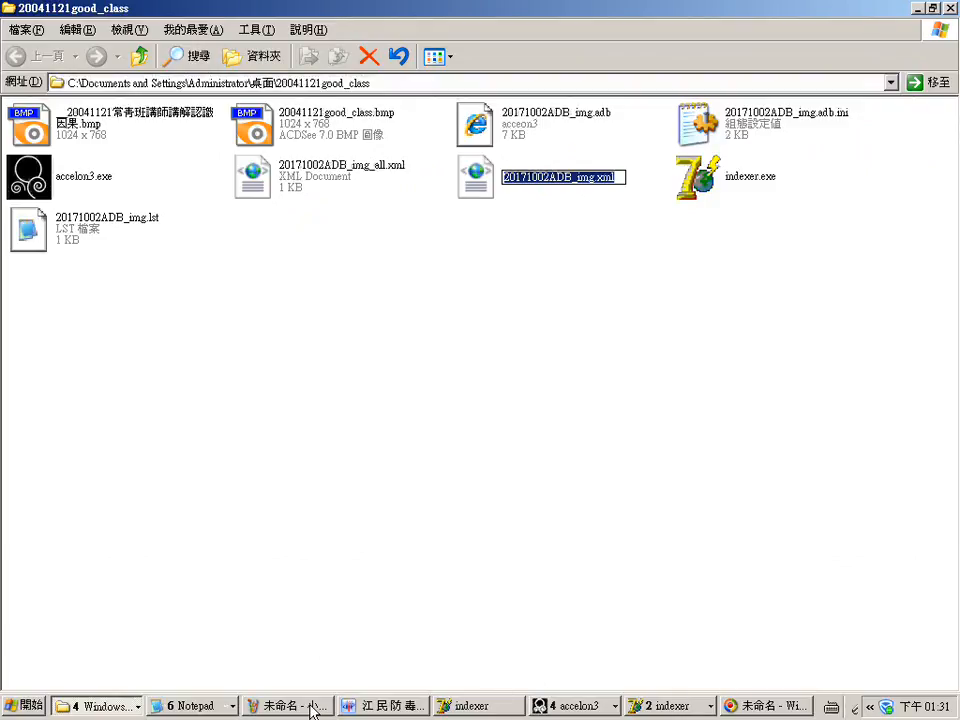
pyautogui.click(175, 705)
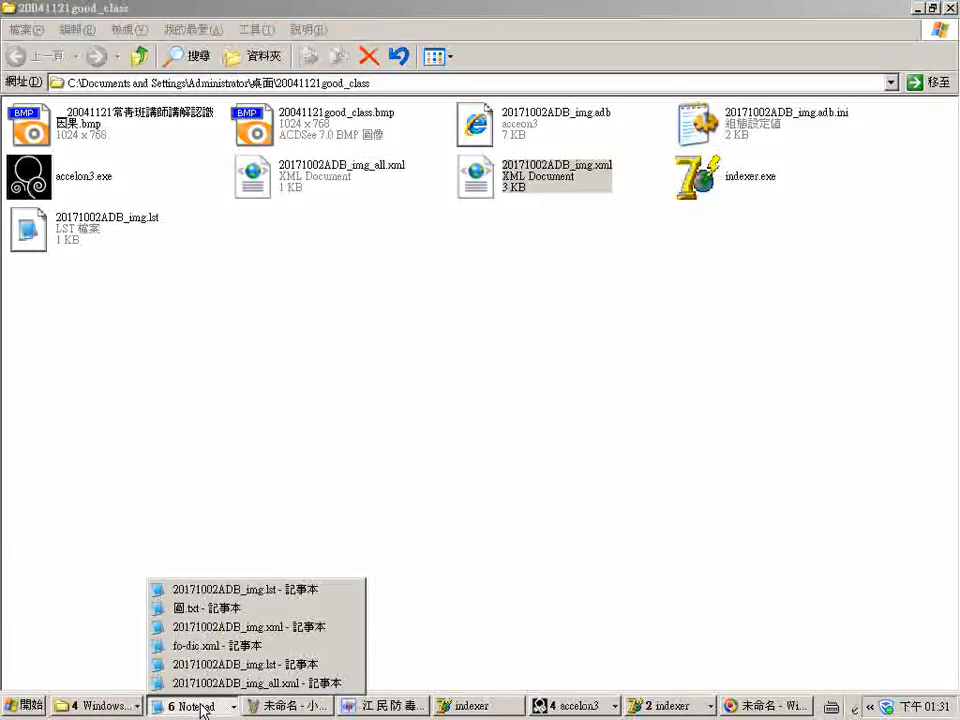
pyautogui.click(255, 592)
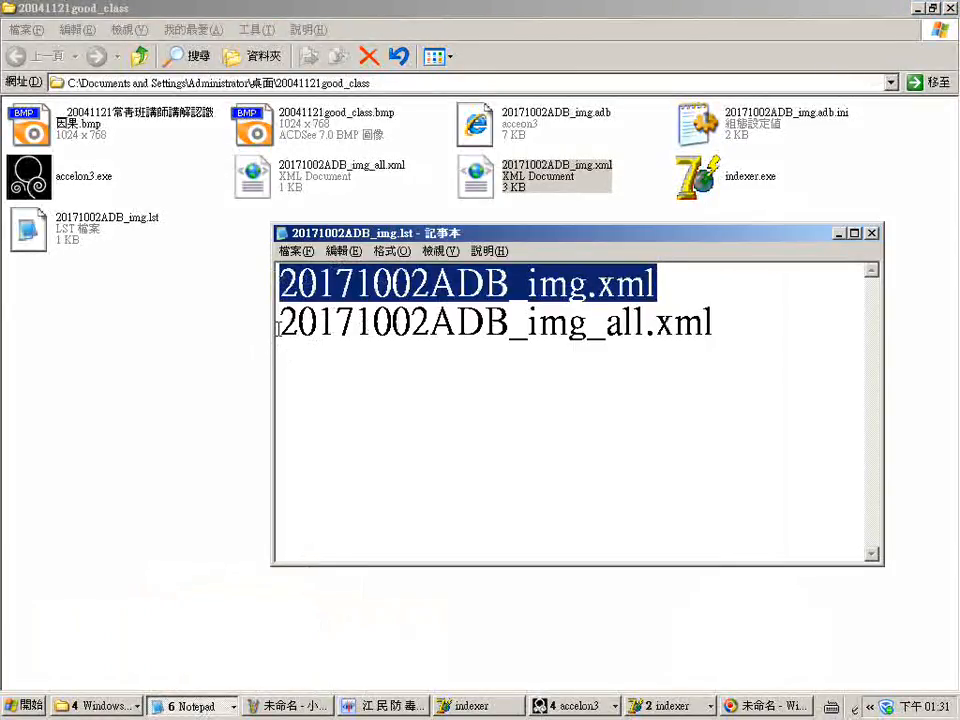
pyautogui.moveTo(280, 322); pyautogui.dragTo(776, 330)
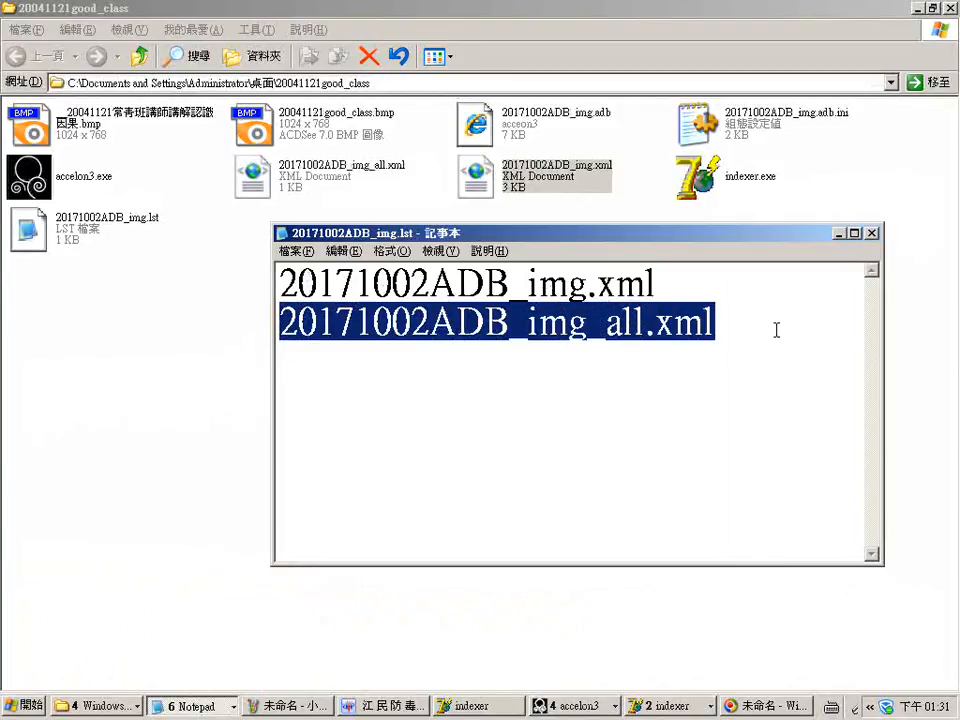
pyautogui.click(366, 184)
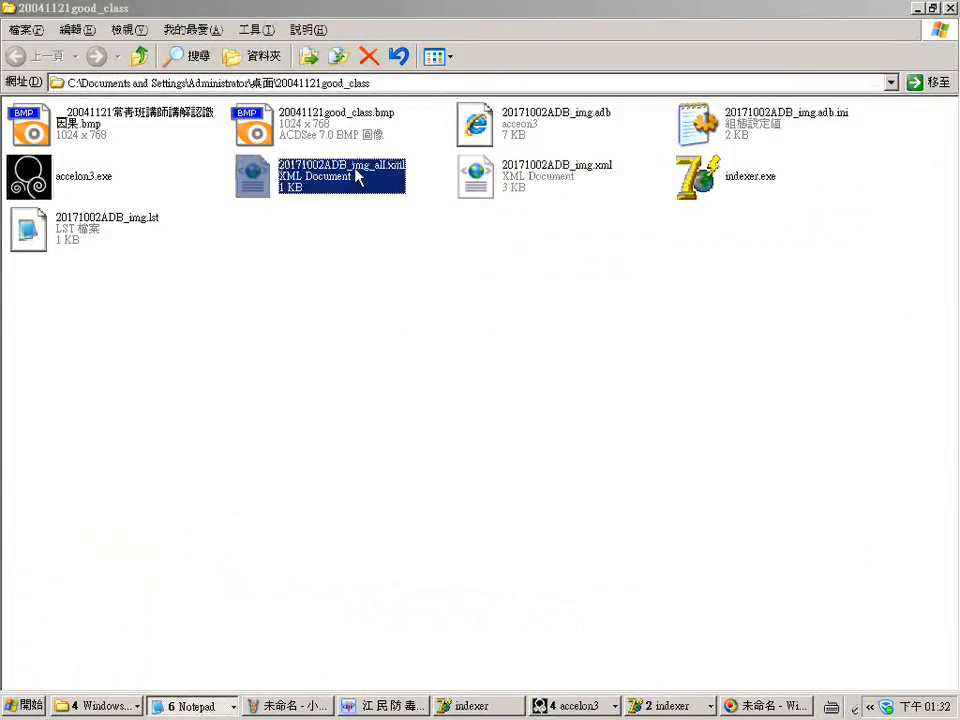
pyautogui.click(362, 175)
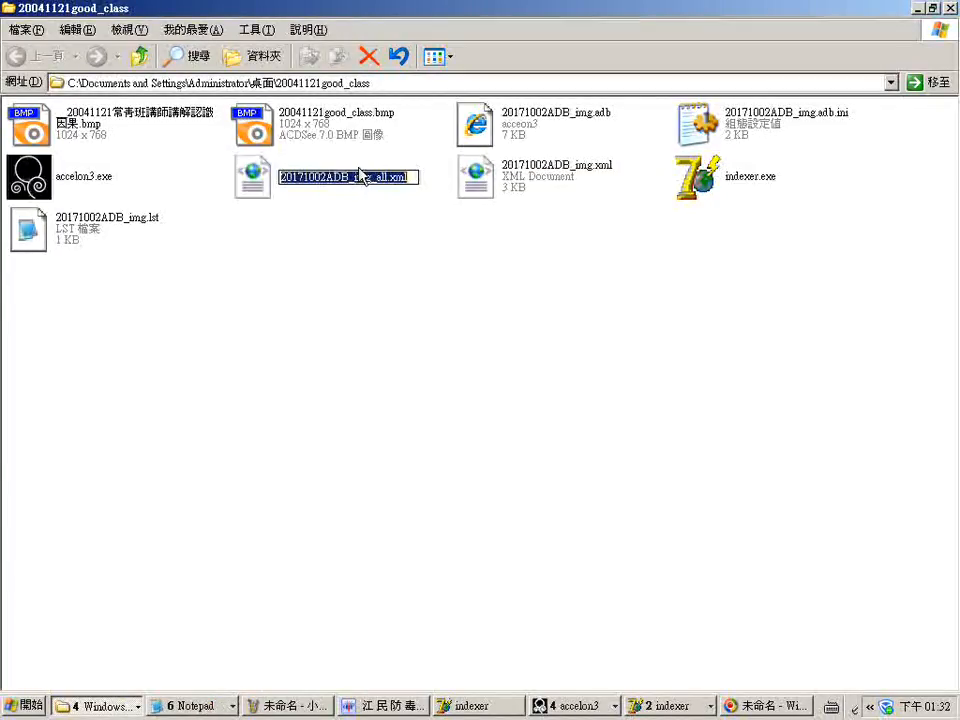
pyautogui.click(300, 332)
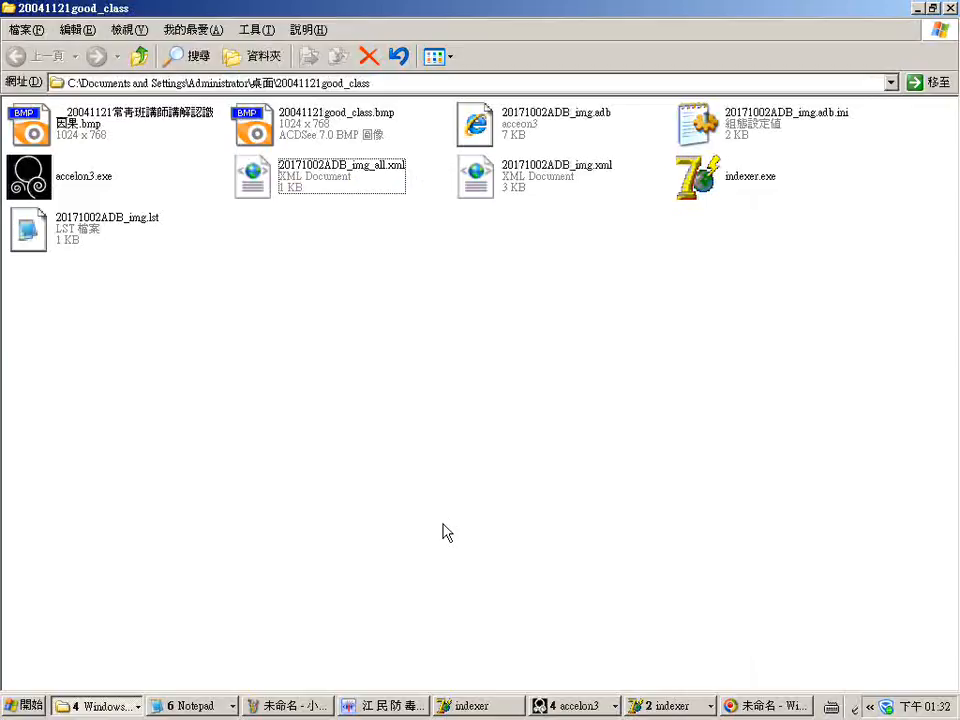
# Step: Return to the Indexer, load the selected 20171002ADB_img.lst and try to build the database
pyautogui.click(680, 704)
pyautogui.click(672, 668)
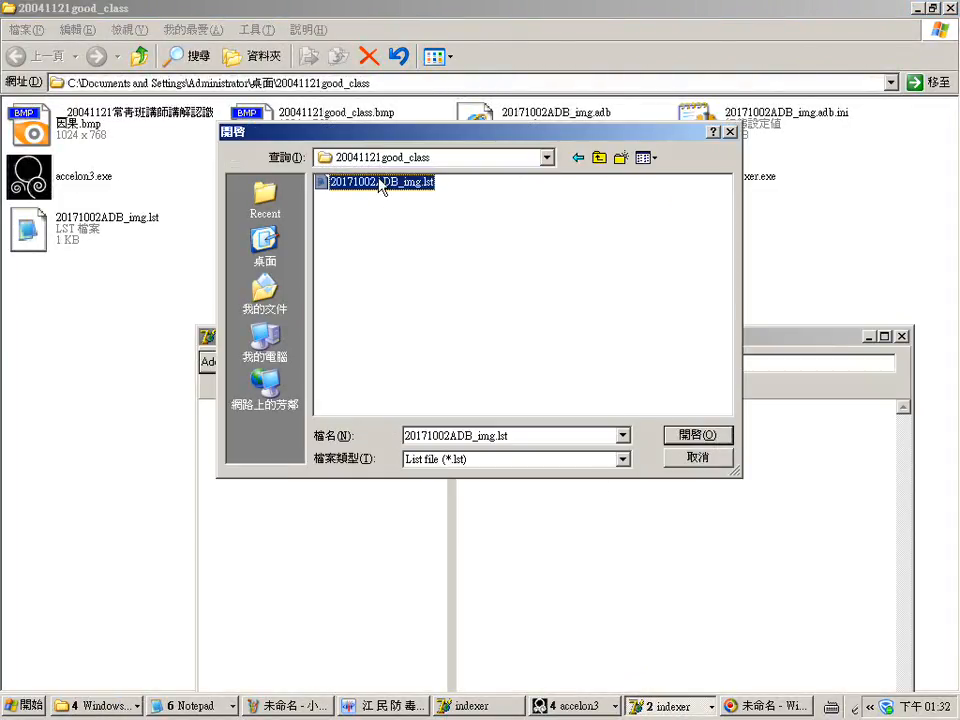
pyautogui.click(689, 440)
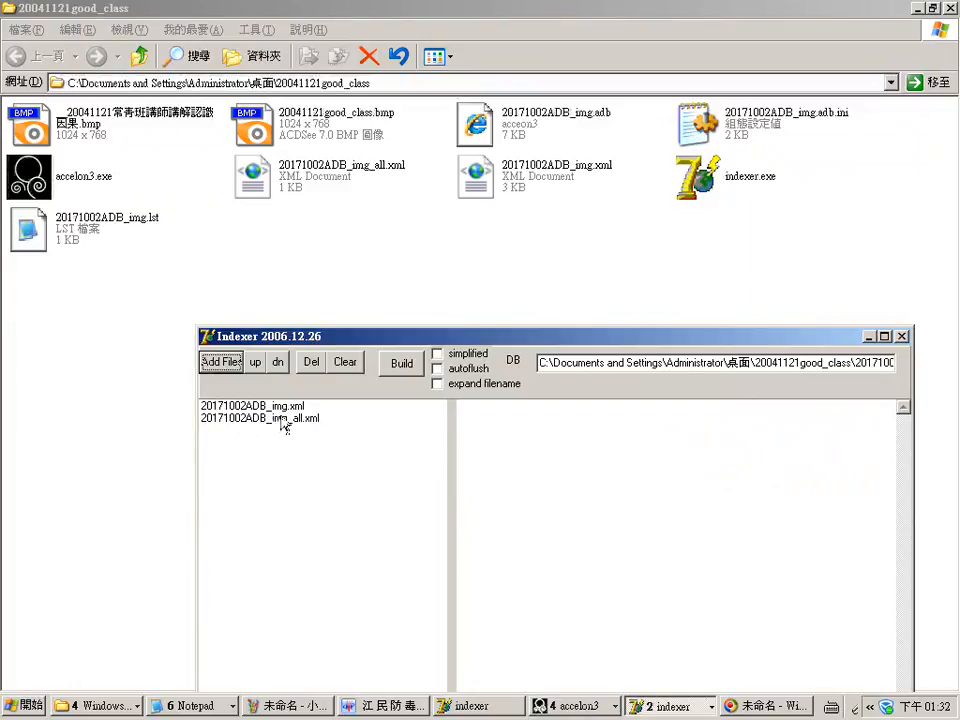
pyautogui.click(402, 365)
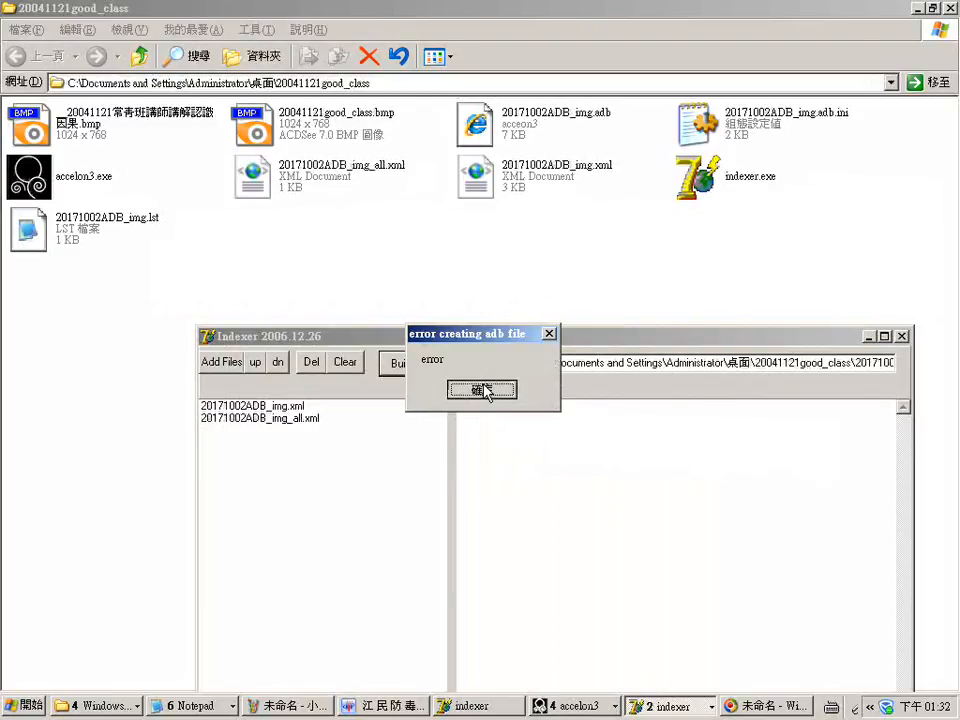
pyautogui.click(484, 391)
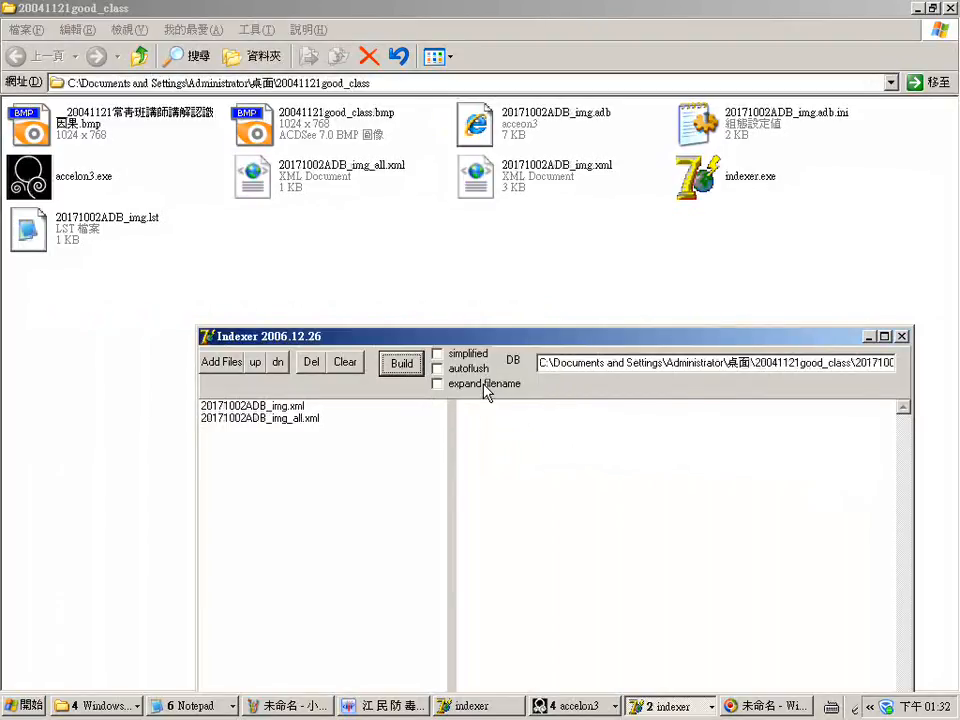
# Step: Close all open accelon3 windows, including the remaining accelon3.ini library window
pyautogui.click(572, 706)
pyautogui.click(574, 708)
pyautogui.rightClick(572, 707)
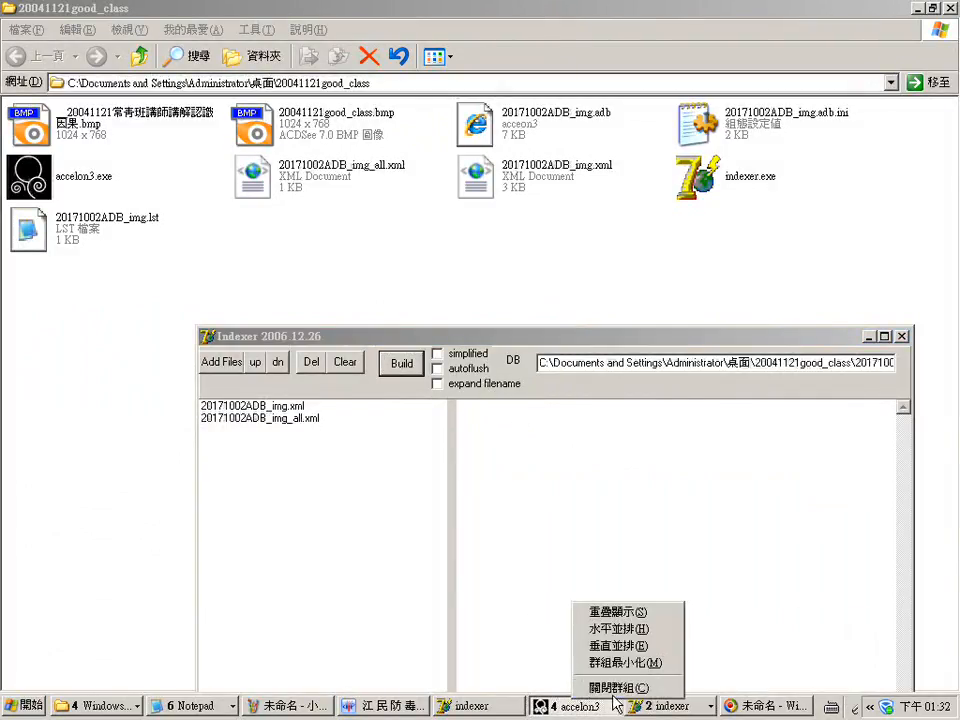
pyautogui.click(604, 688)
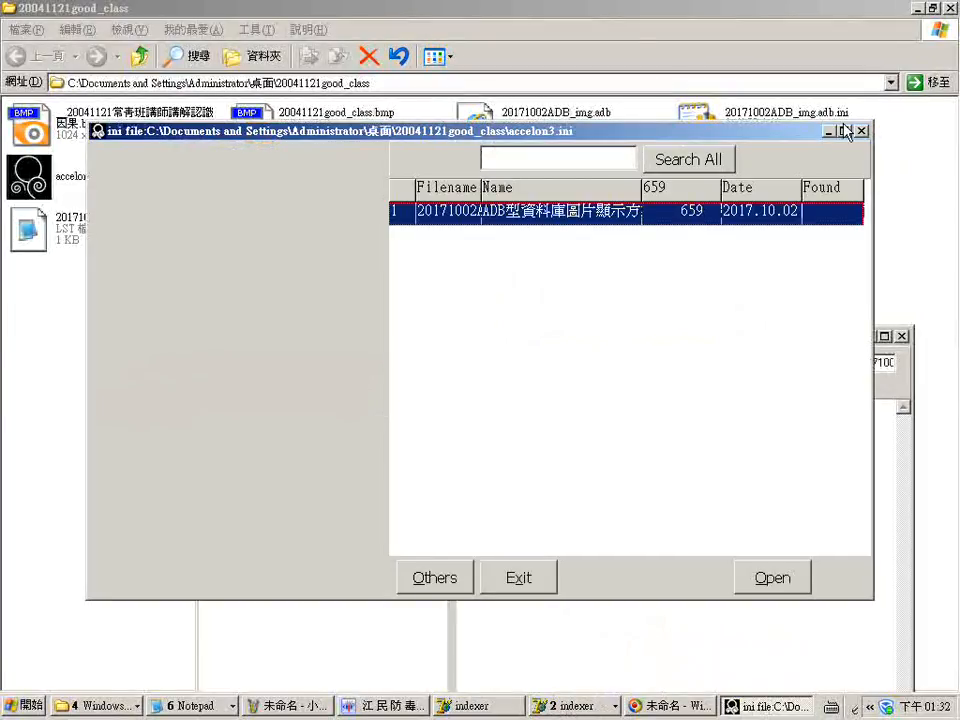
pyautogui.click(861, 133)
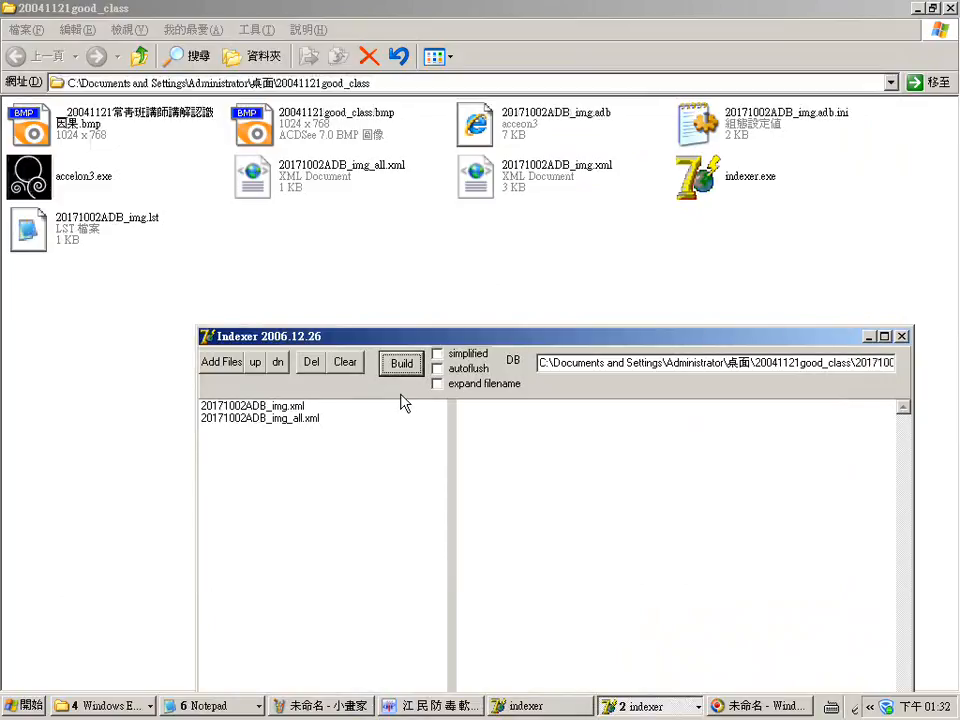
# Step: Build the ADB database from the two listed XML files and review the logo image and database size lines in the build log
pyautogui.click(403, 365)
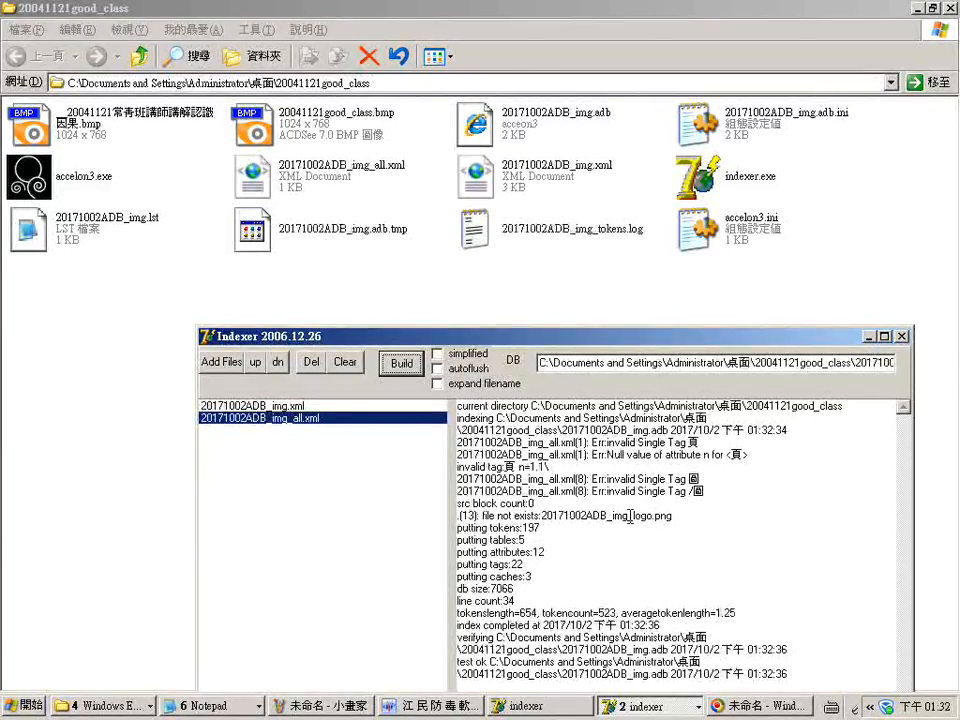
pyautogui.moveTo(631, 517); pyautogui.dragTo(692, 516)
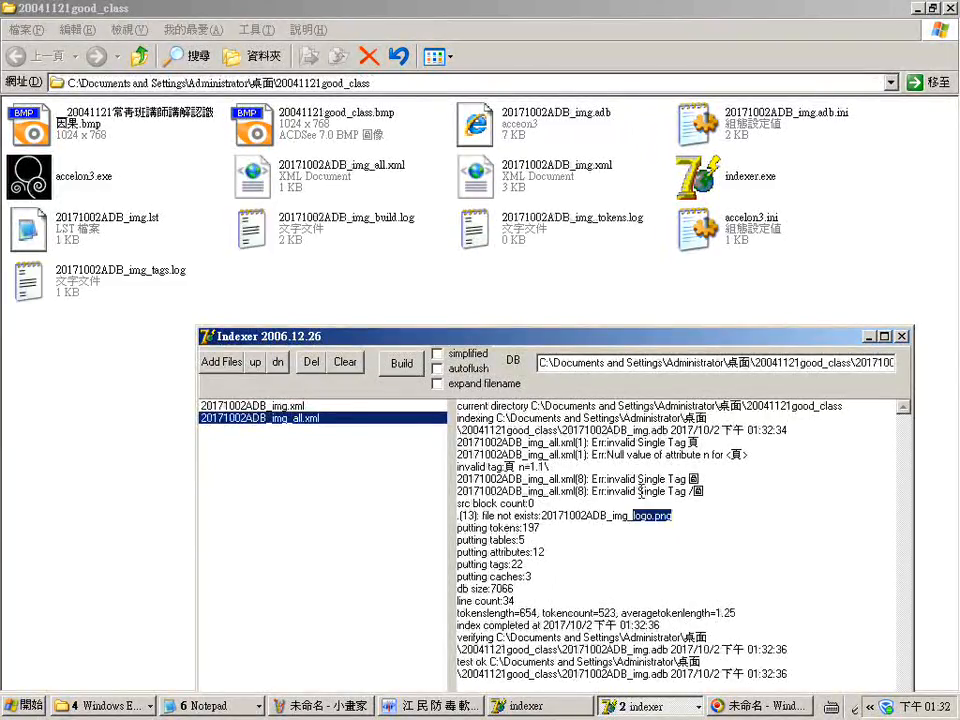
pyautogui.click(610, 478)
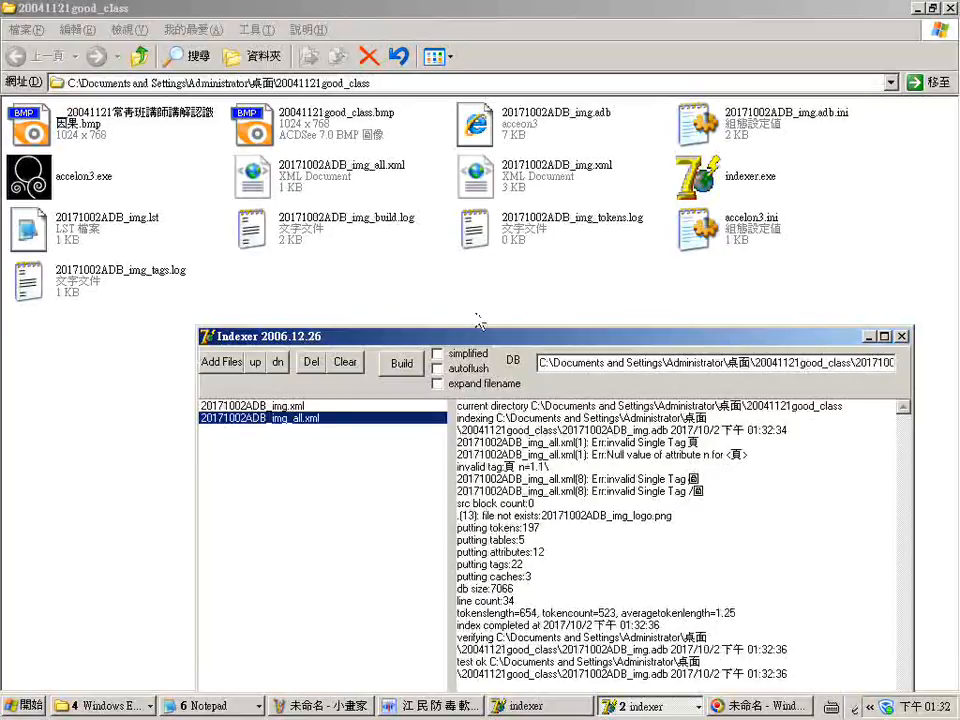
pyautogui.moveTo(489, 590); pyautogui.dragTo(528, 592)
pyautogui.click(531, 576)
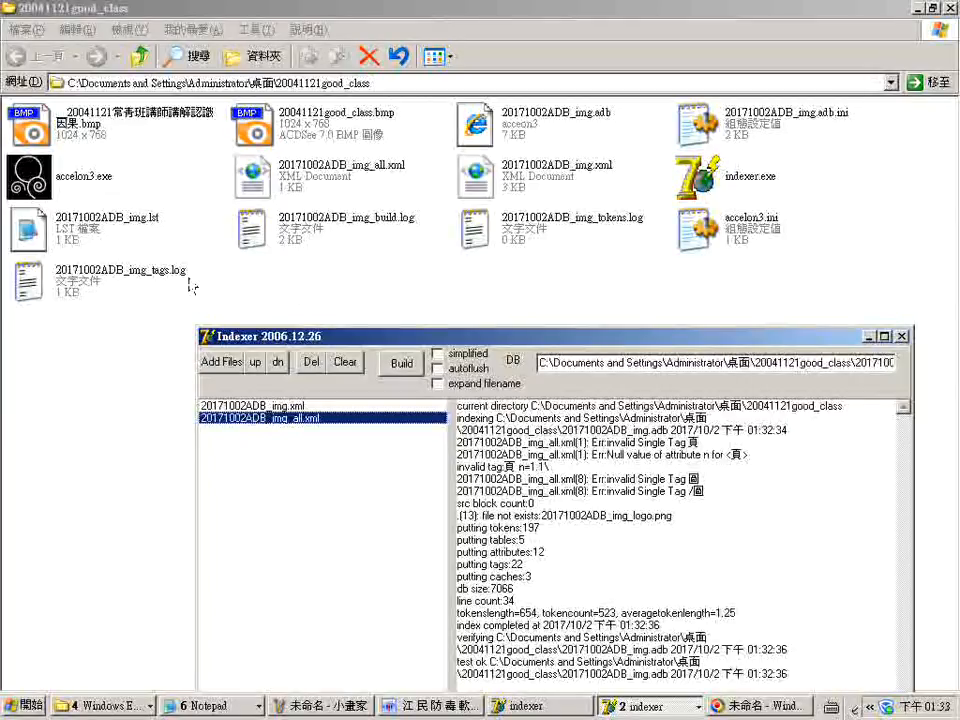
pyautogui.click(446, 271)
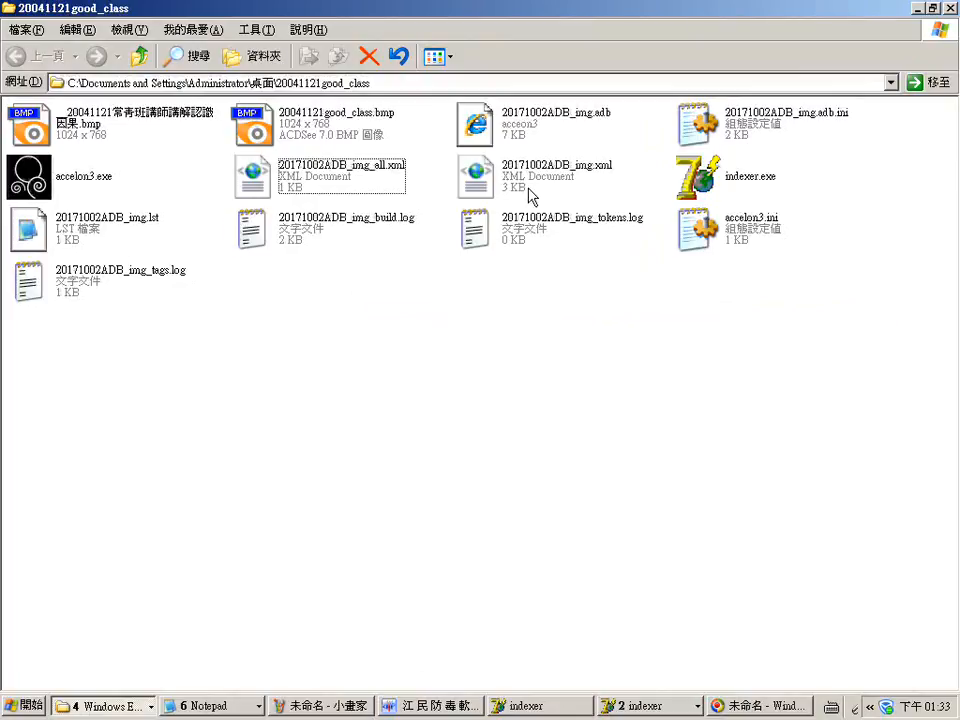
# Step: Open 20171002ADB_img.adb with accelon3.exe and minimize the accelon3.ini library window to reveal the database's reading window
pyautogui.click(560, 120)
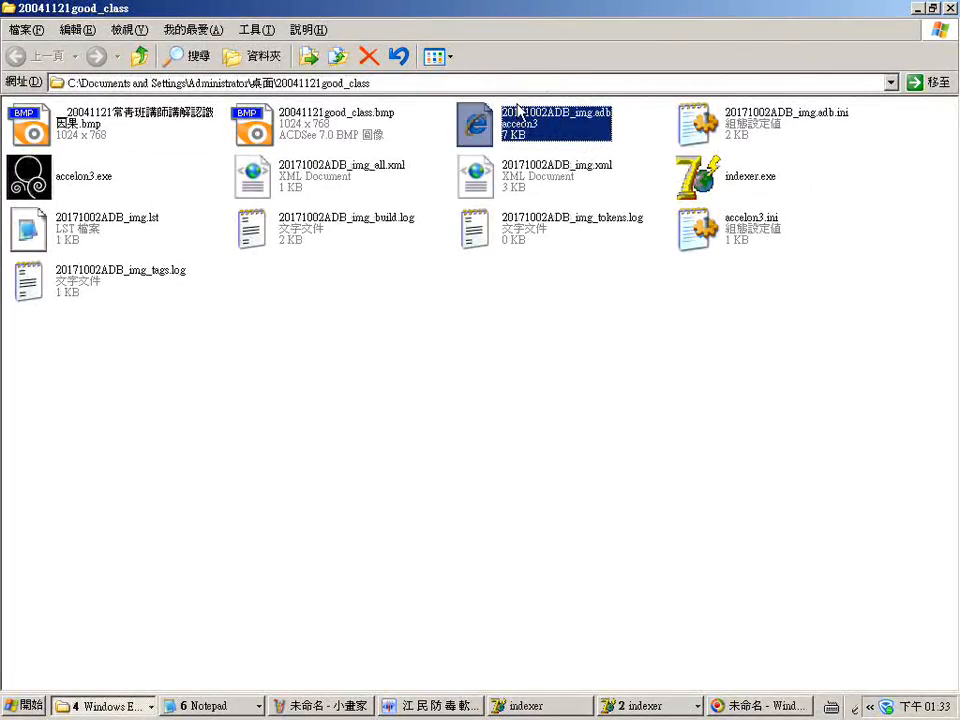
pyautogui.moveTo(525, 120); pyautogui.dragTo(49, 184)
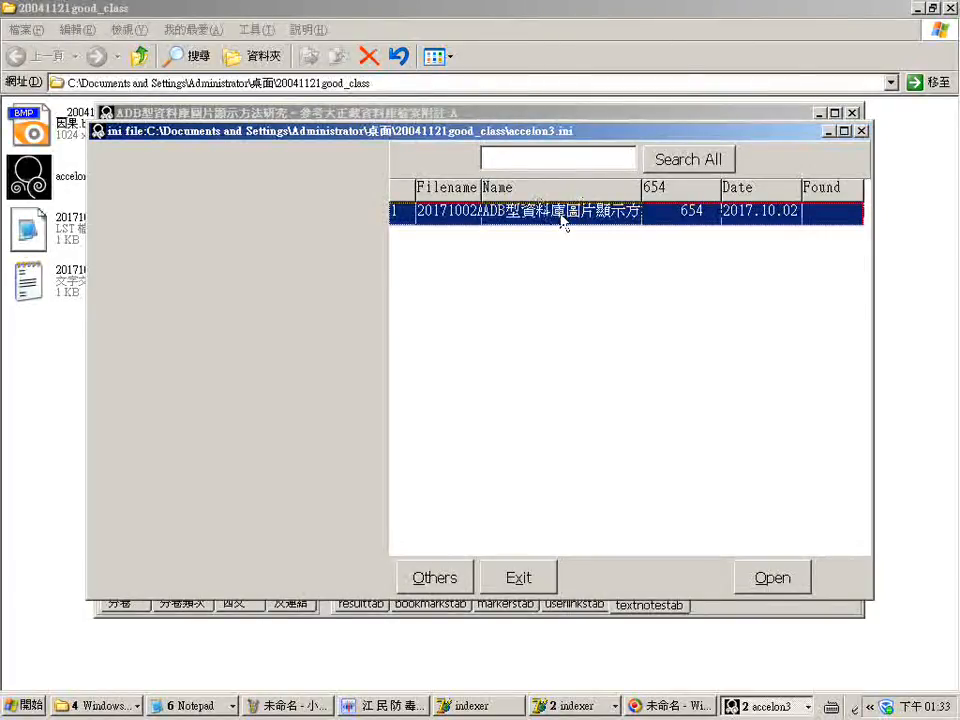
pyautogui.click(557, 216)
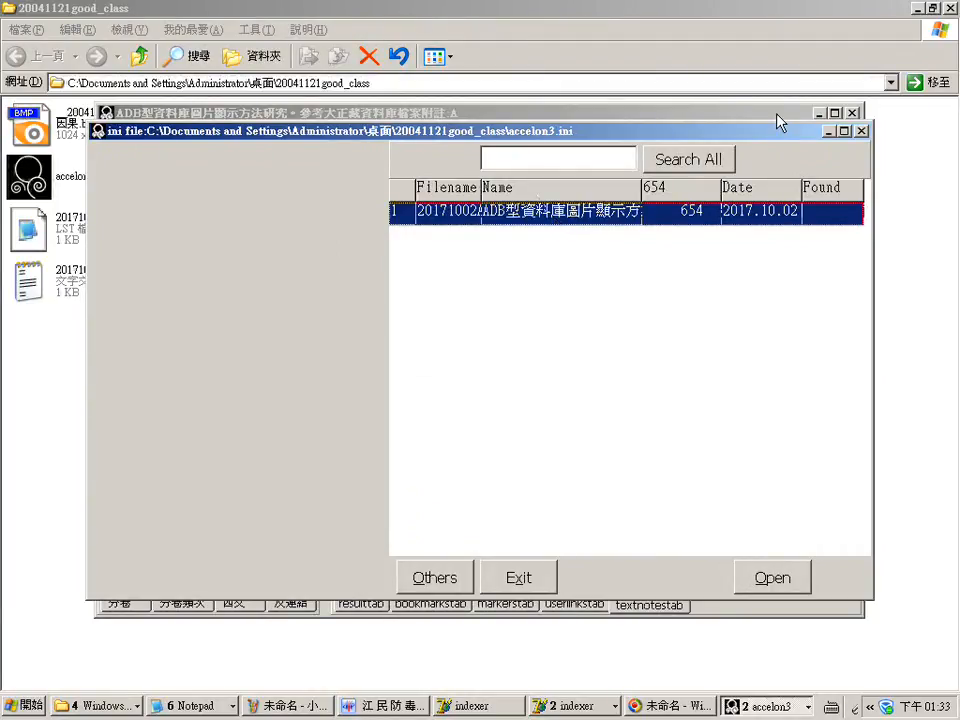
pyautogui.click(829, 131)
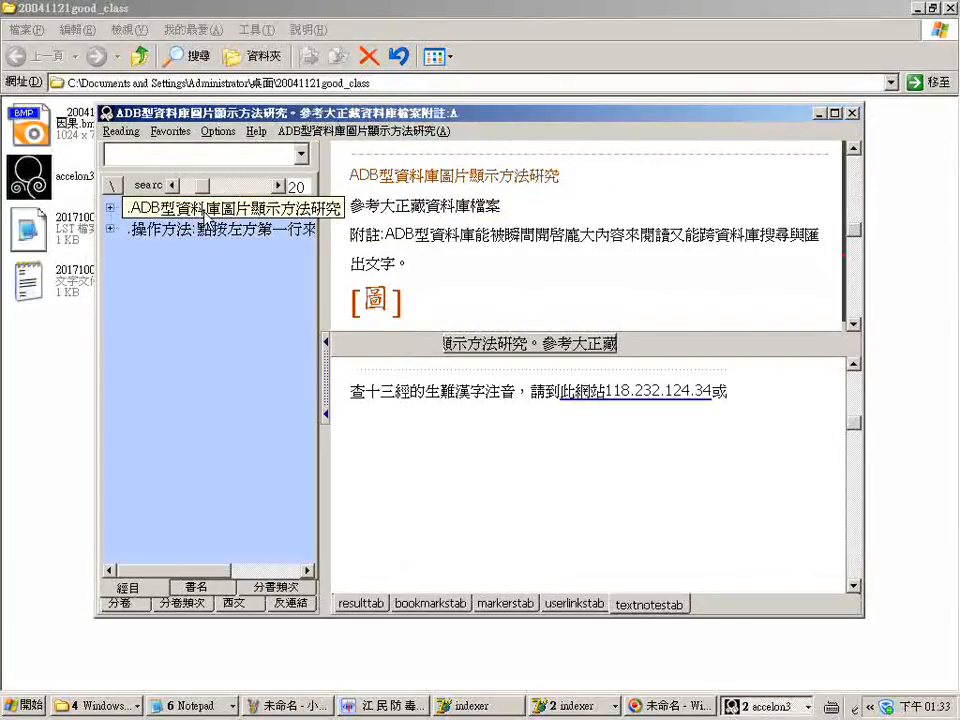
# Step: Expand the first book entry, open its [圖] section, maximize the reading window and follow the note link to the 20041121good_class folder
pyautogui.click(205, 215)
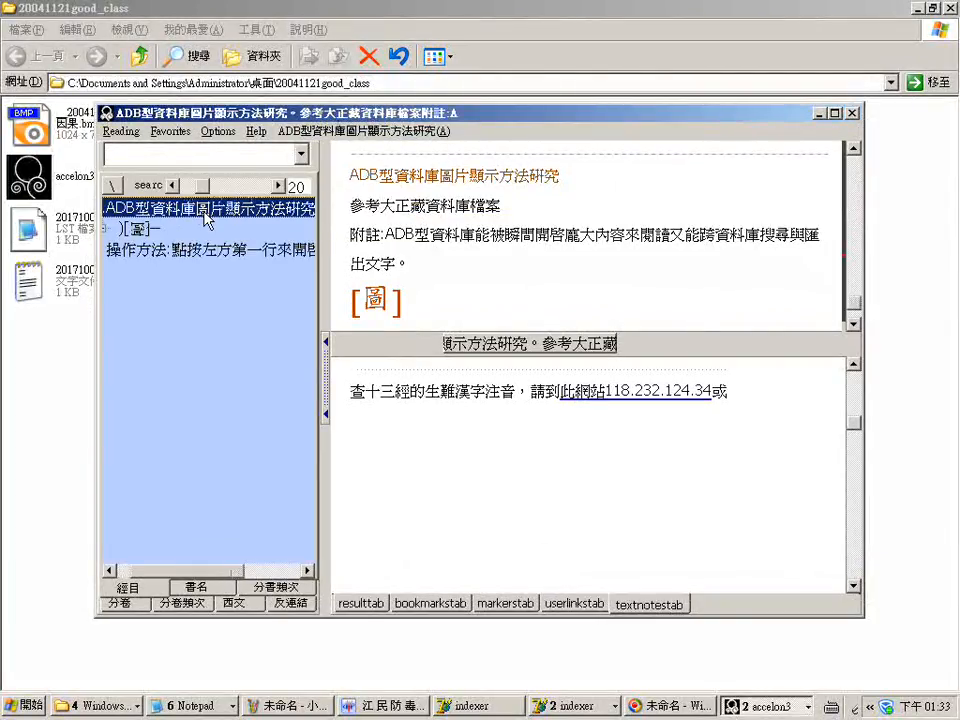
pyautogui.click(139, 230)
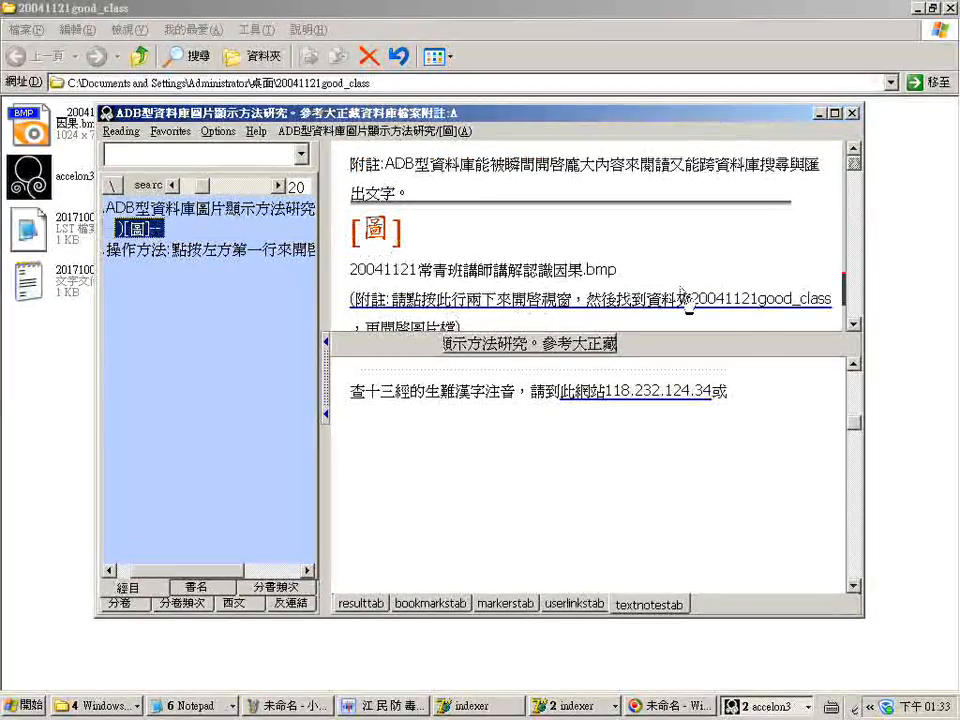
pyautogui.click(836, 114)
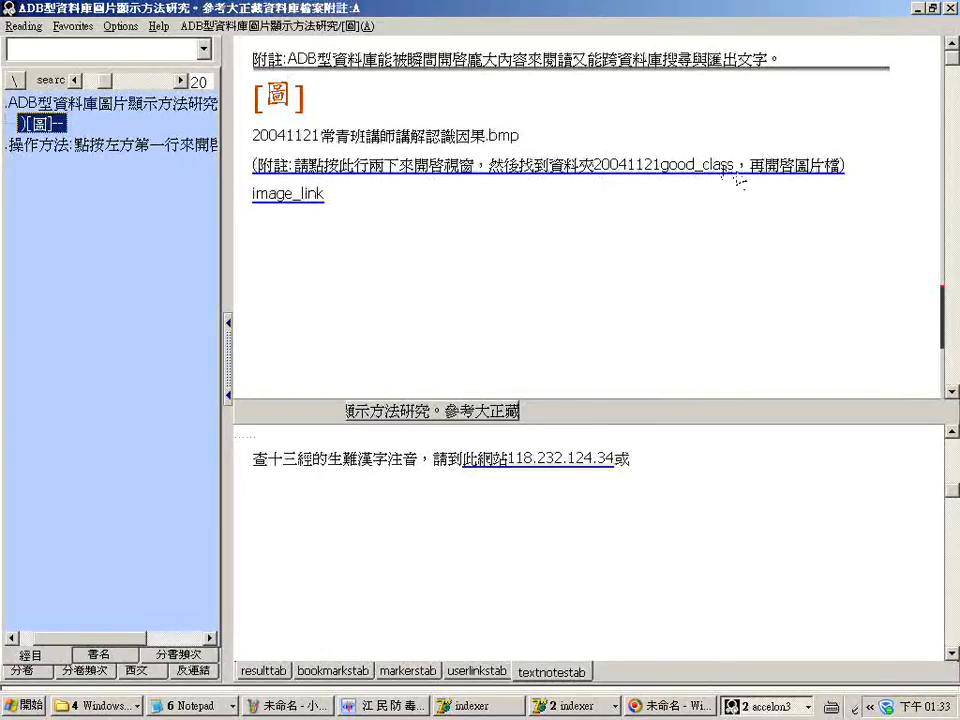
pyautogui.click(379, 170)
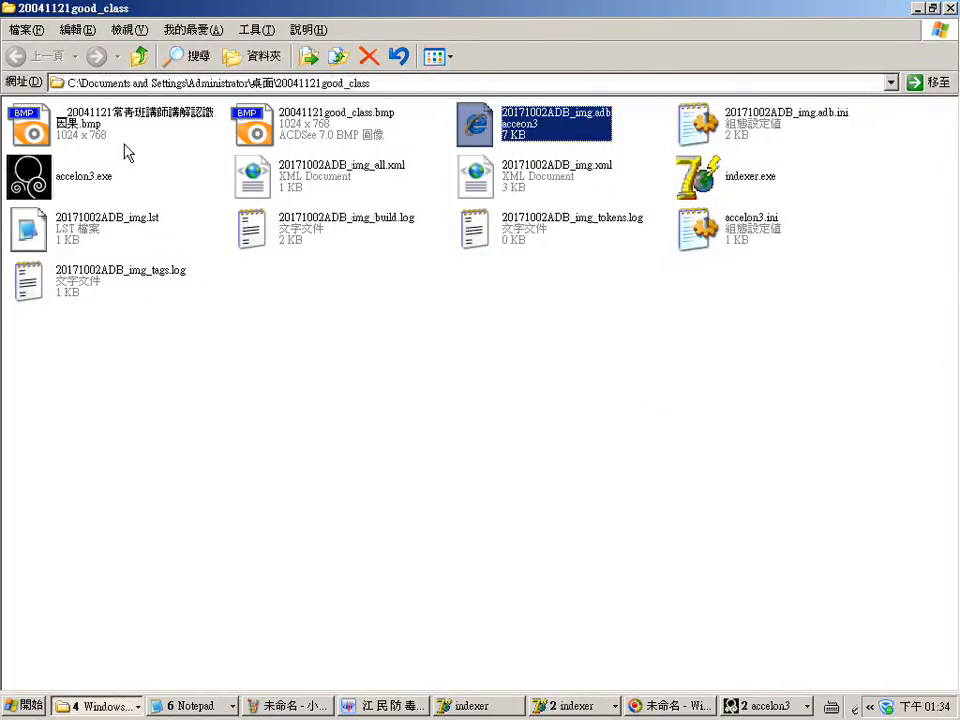
# Step: Open 20041121good_class.bmp from the folder in the Windows Picture and Fax Viewer
pyautogui.doubleClick(352, 128)
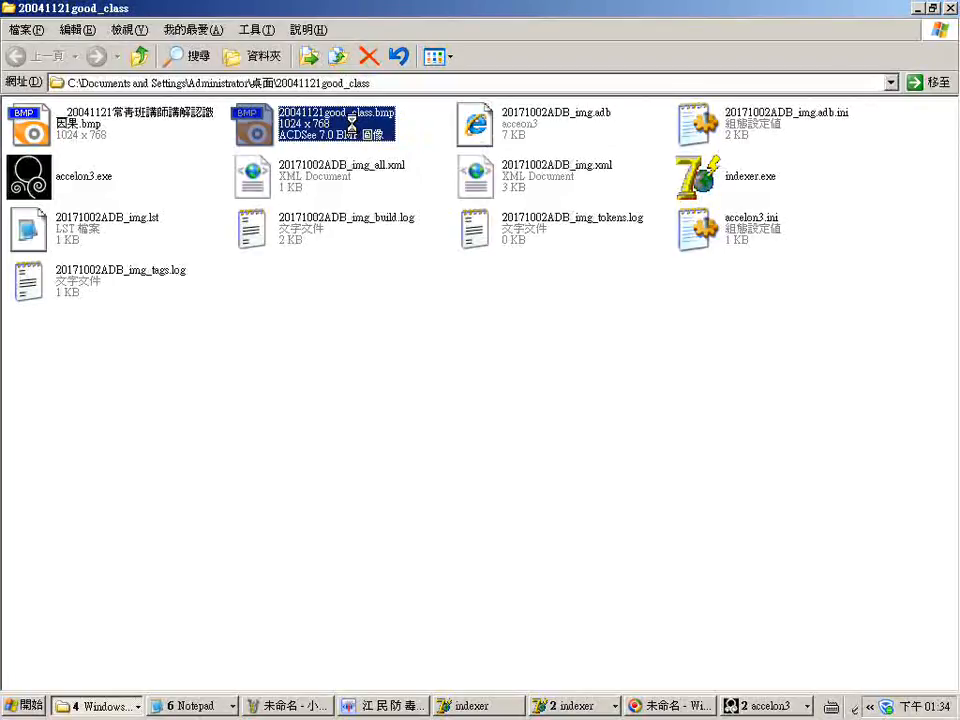
pyautogui.rightClick(352, 128)
pyautogui.moveTo(449, 318)
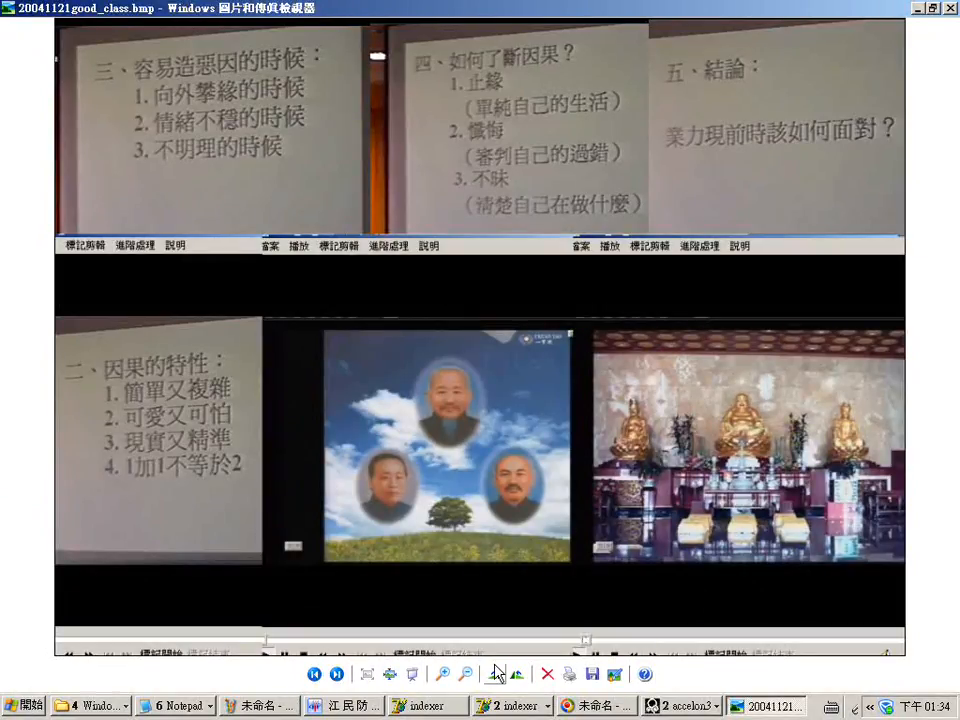
# Step: Enlarge the class picture three zoom levels, examine its upper and lower slides, and close the viewer
pyautogui.click(444, 675)
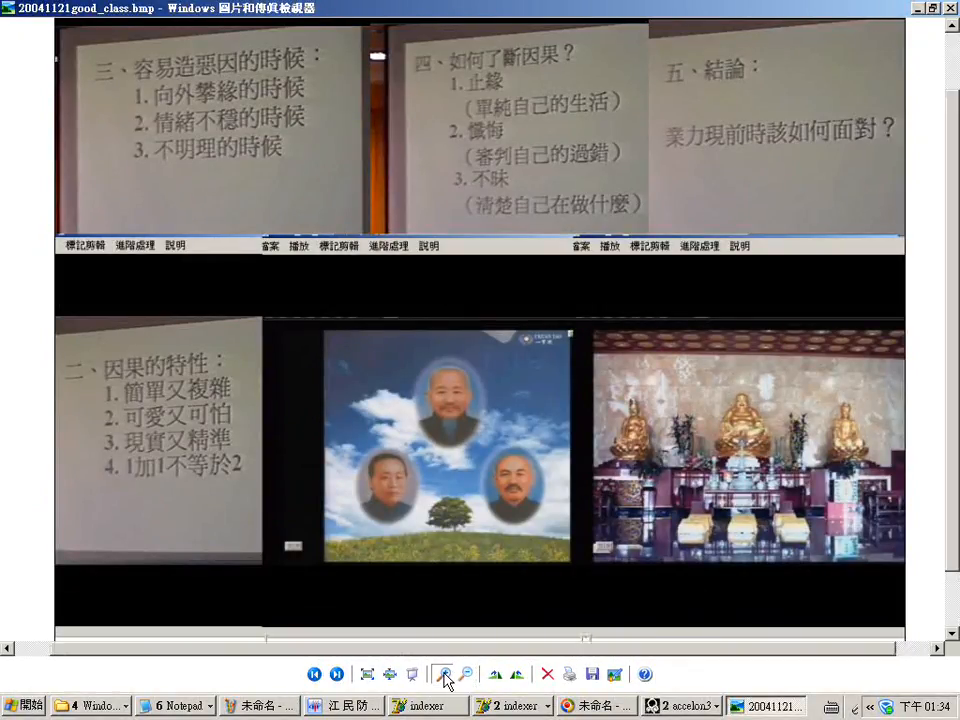
pyautogui.click(446, 680)
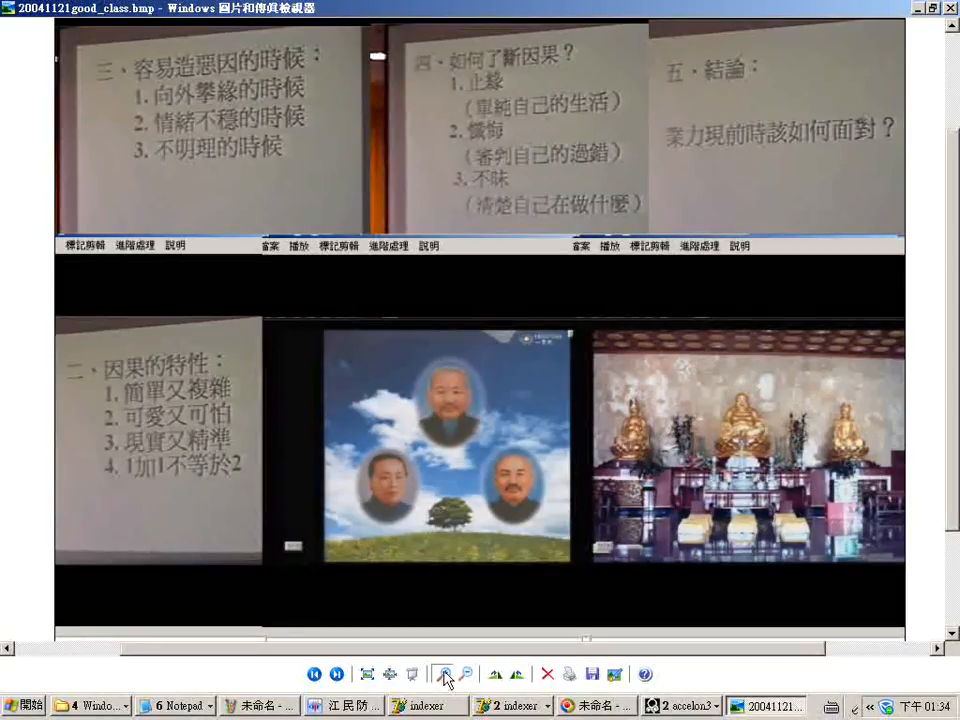
pyautogui.click(447, 676)
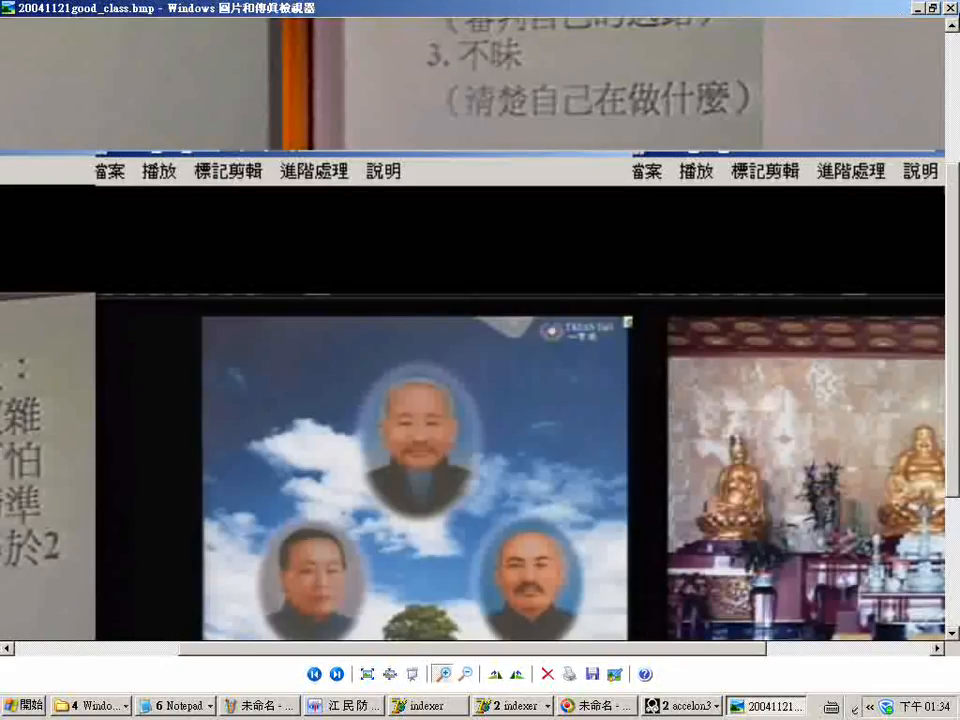
pyautogui.click(956, 70)
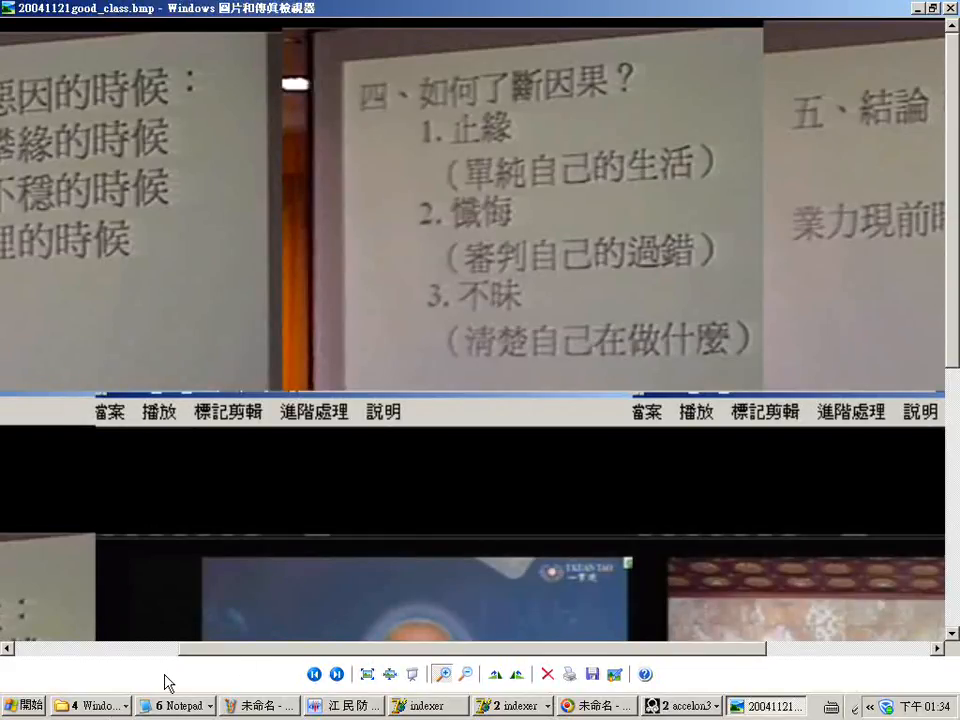
pyautogui.moveTo(184, 660); pyautogui.dragTo(82, 664)
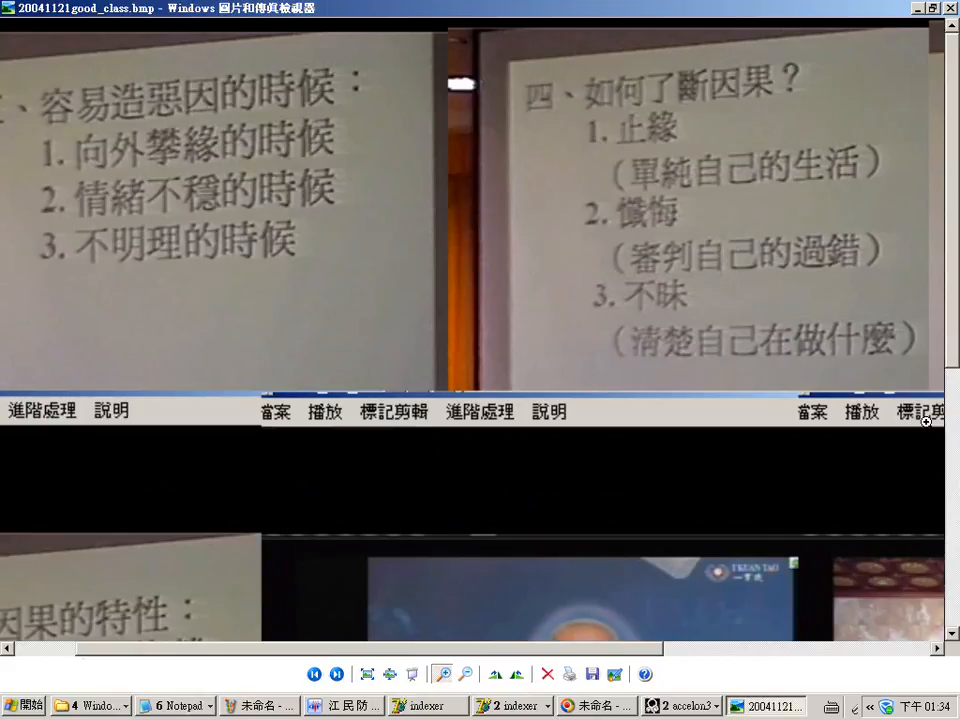
pyautogui.click(955, 580)
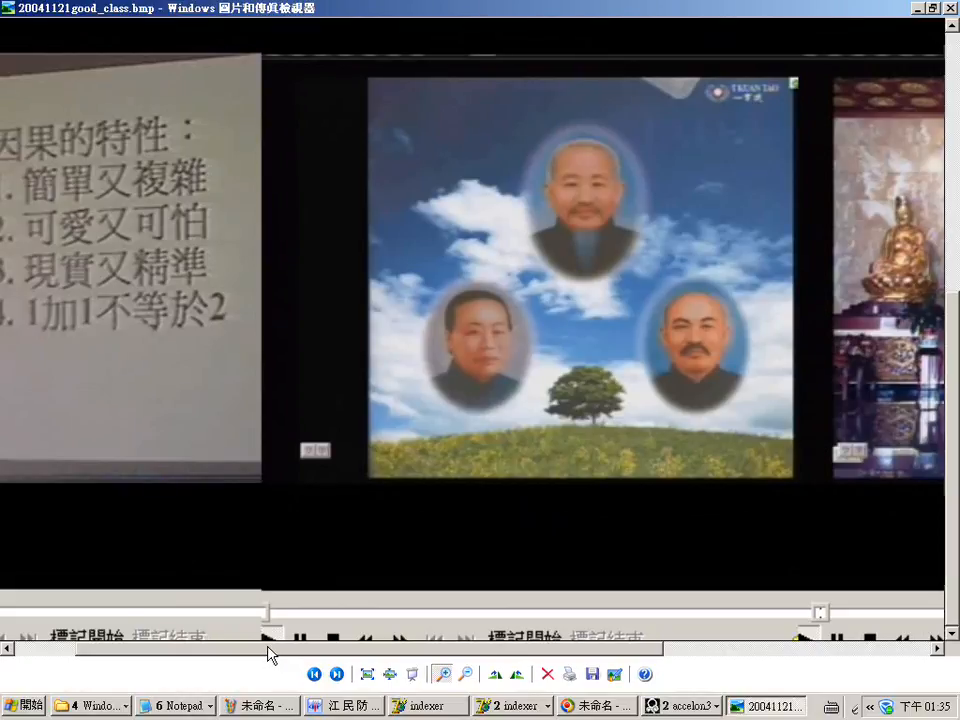
pyautogui.moveTo(270, 655); pyautogui.dragTo(213, 661)
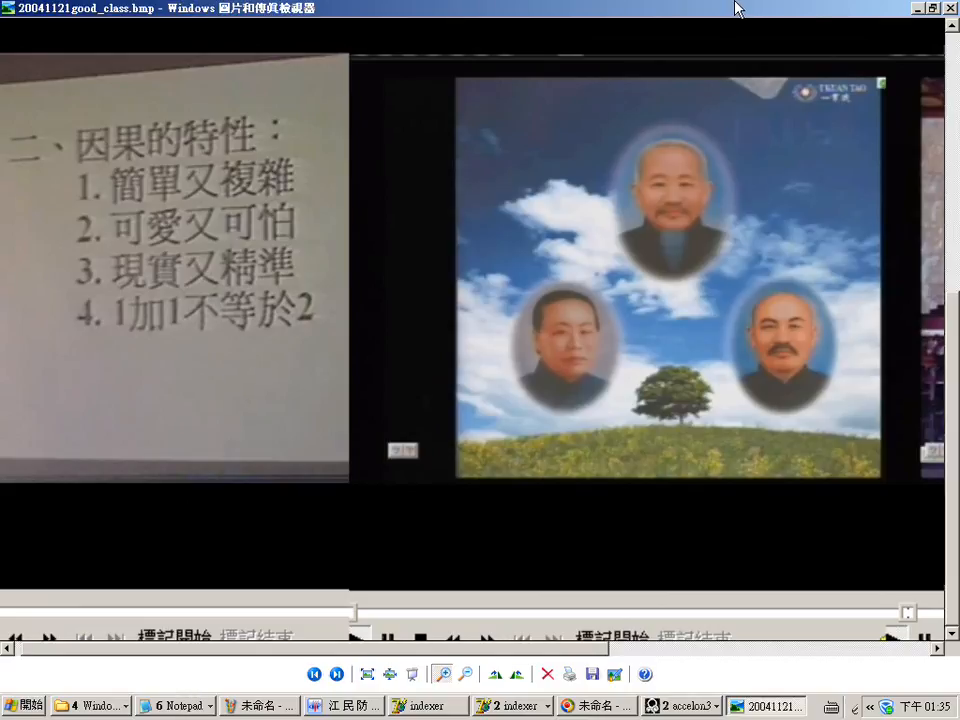
pyautogui.click(950, 10)
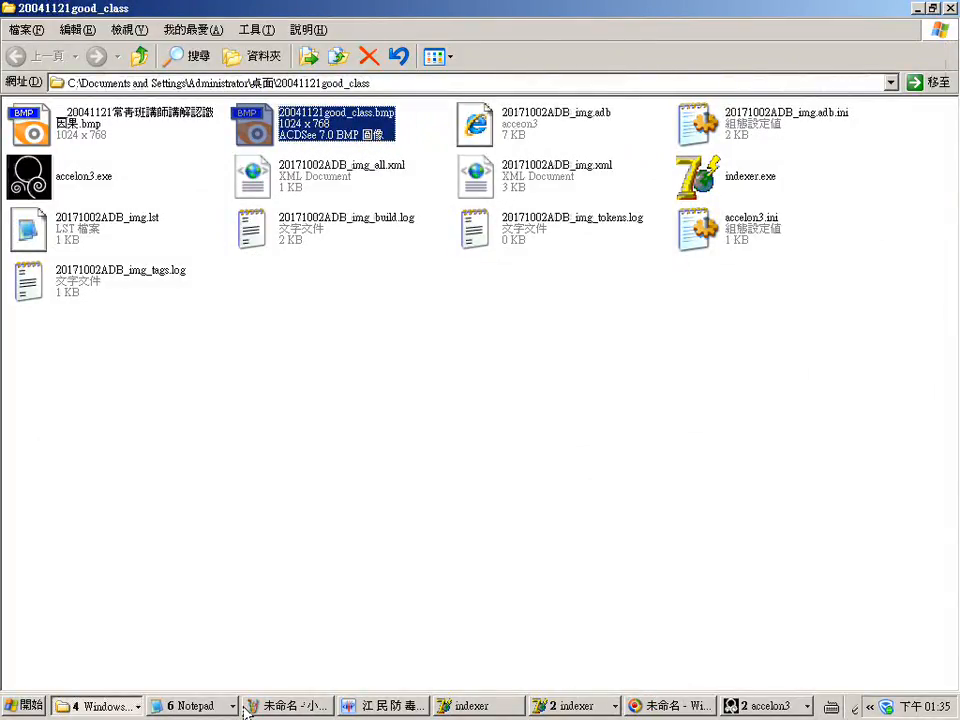
# Step: Bring up the already open 20171002ADB_img.xml in Notepad and maximize its window
pyautogui.click(166, 706)
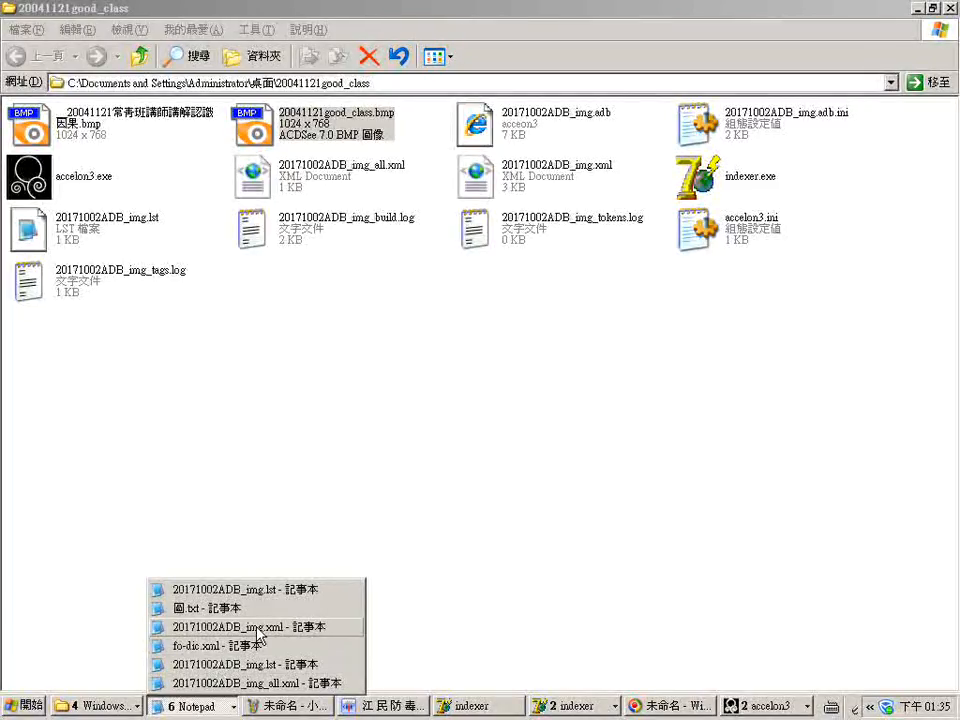
pyautogui.click(258, 628)
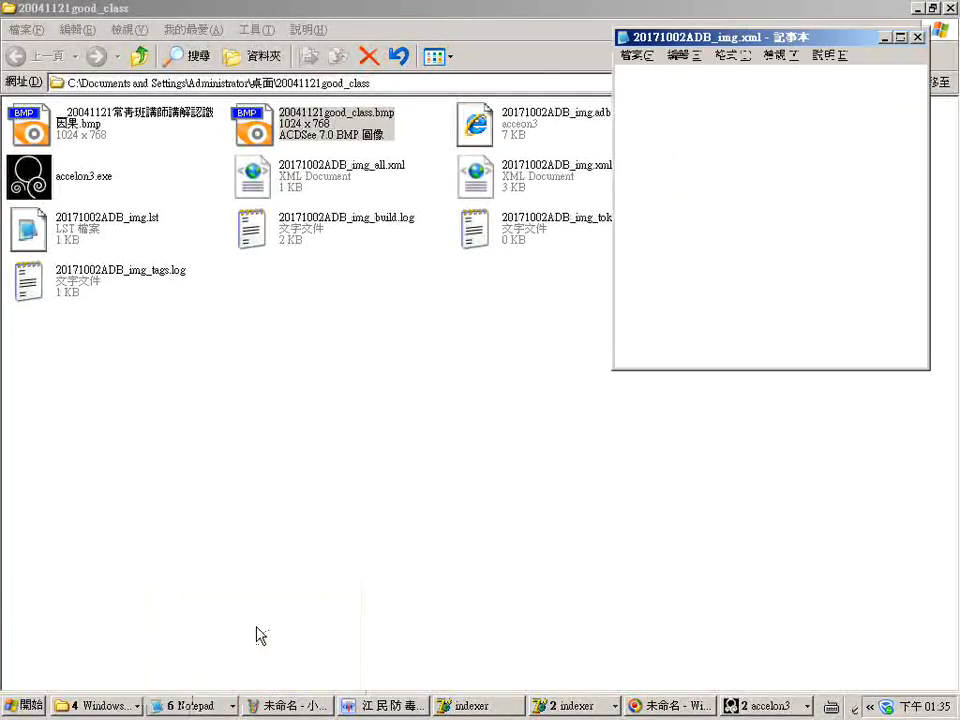
pyautogui.click(899, 37)
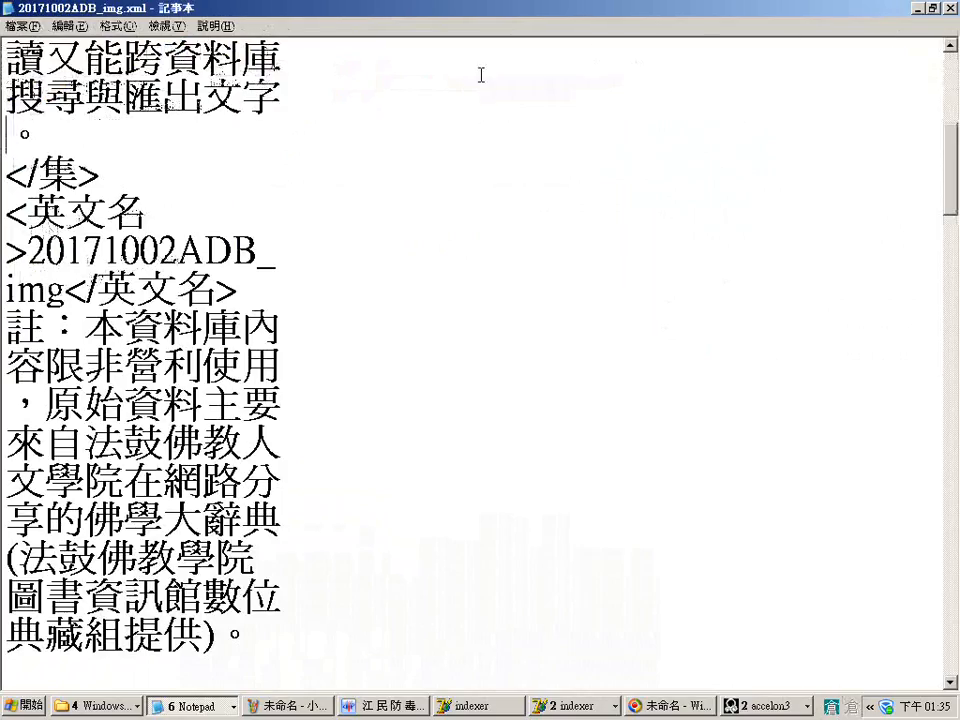
# Step: Turn word wrap off and on again to refit the XML text to the window, review it and minimize Notepad
pyautogui.click(116, 26)
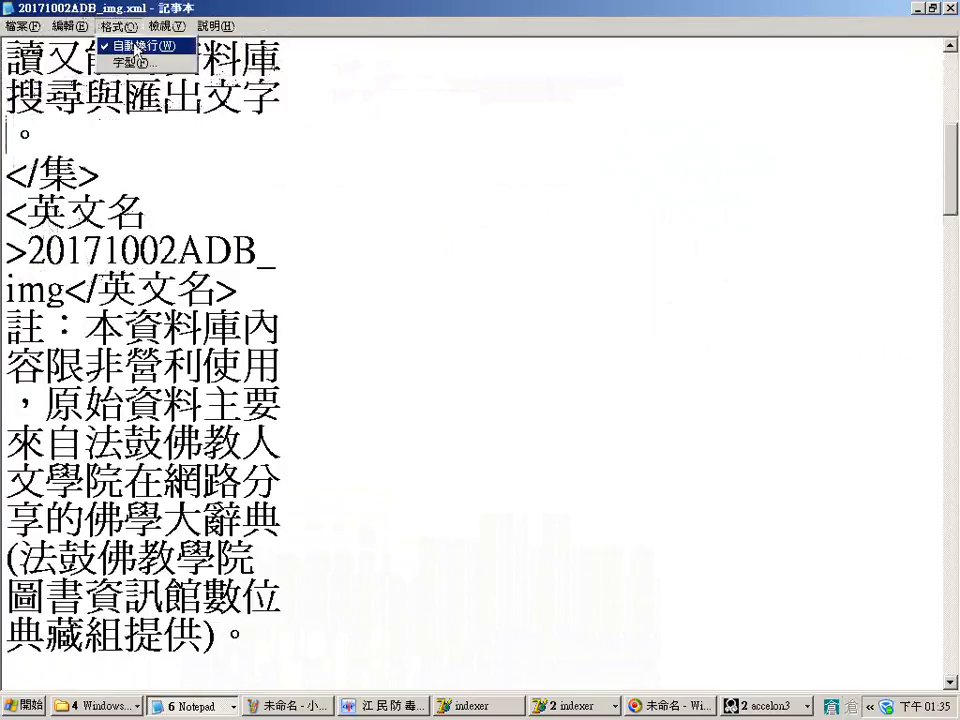
pyautogui.click(133, 44)
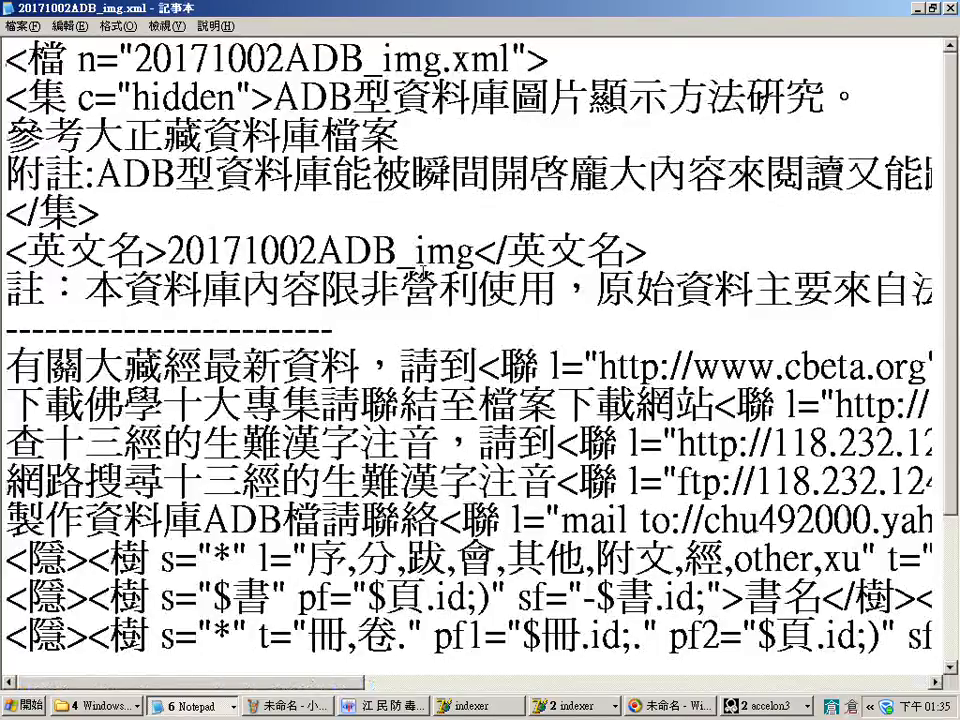
pyautogui.click(103, 30)
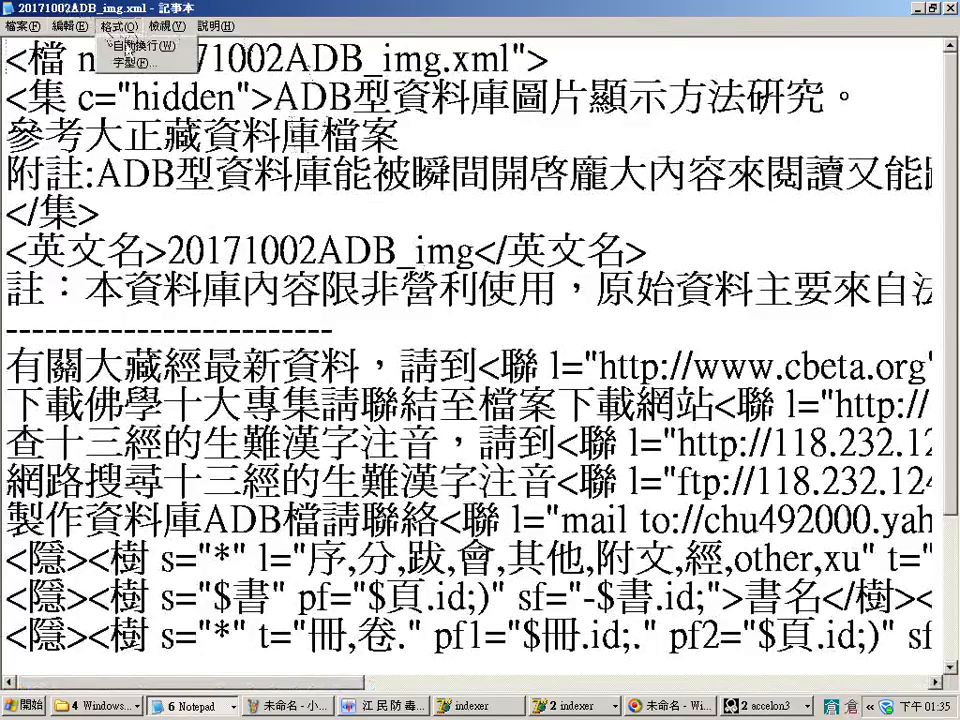
pyautogui.click(110, 44)
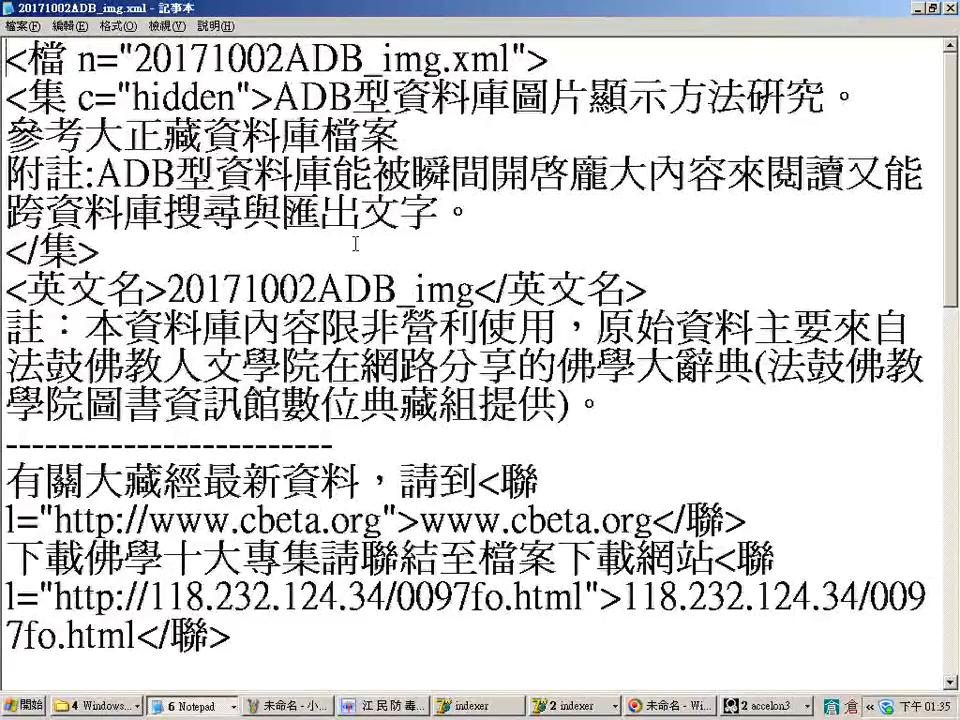
pyautogui.click(917, 9)
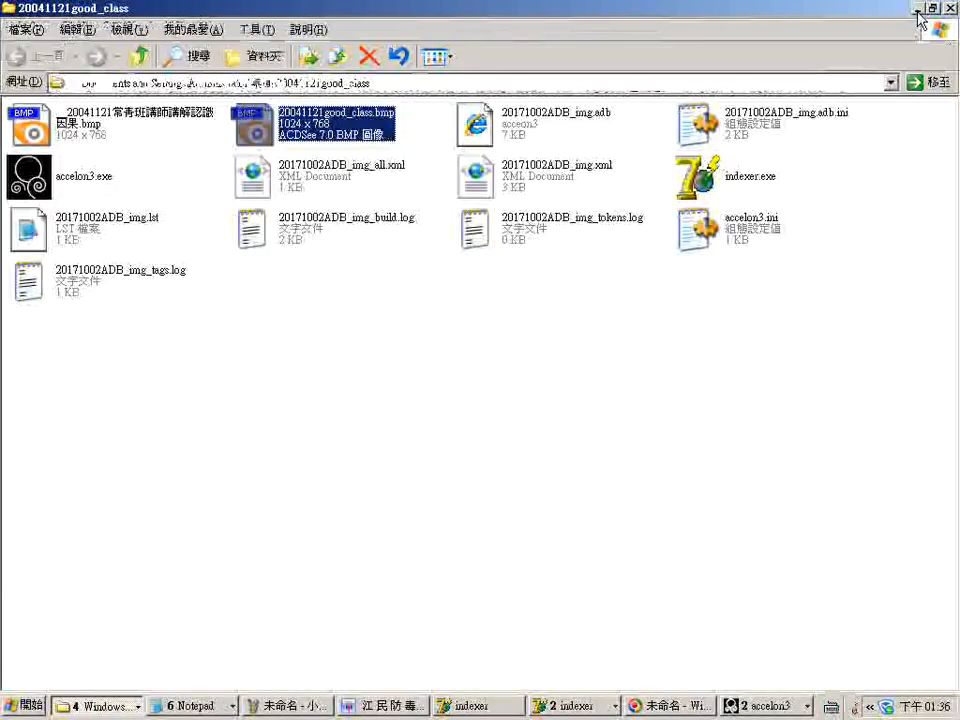
pyautogui.click(204, 240)
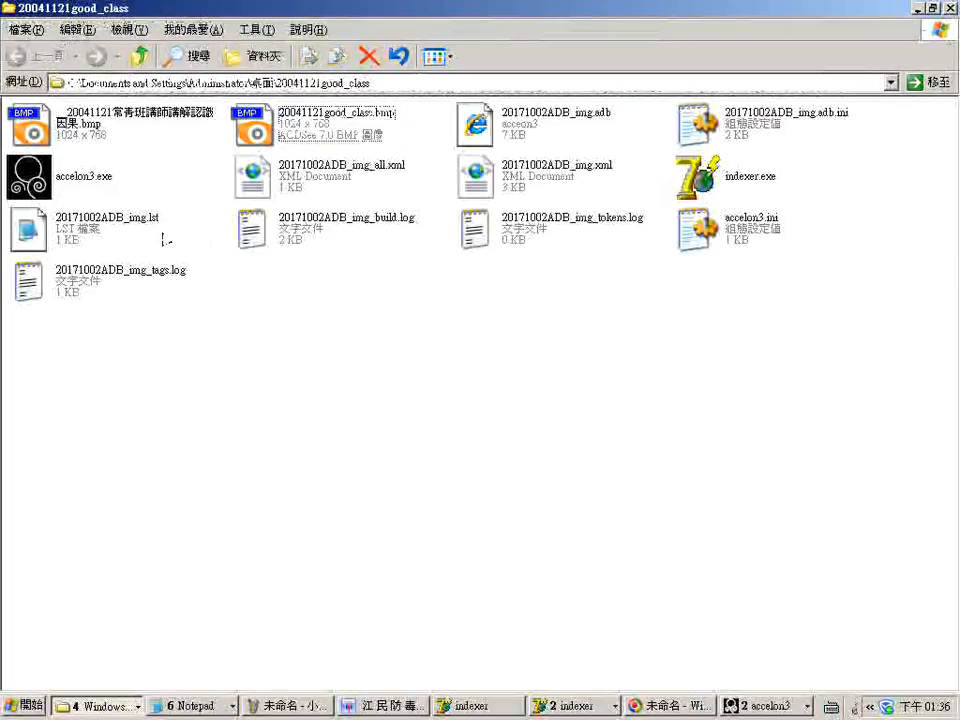
pyautogui.click(331, 179)
pyautogui.rightClick(331, 179)
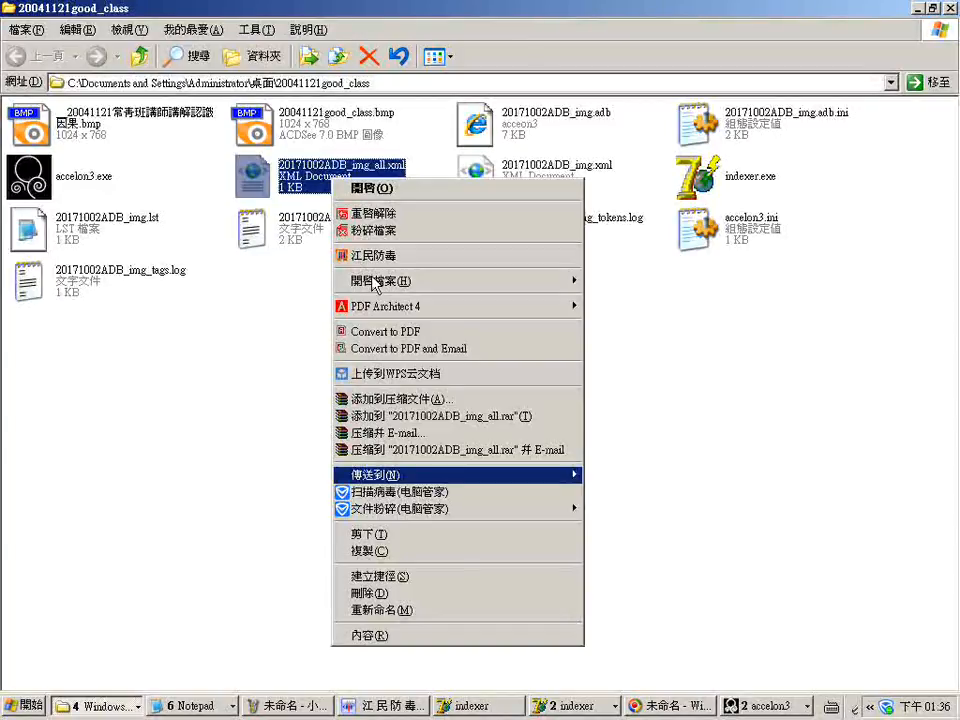
# Step: Bring the already open 20171002ADB_img_all.xml Notepad window to the front
pyautogui.click(173, 710)
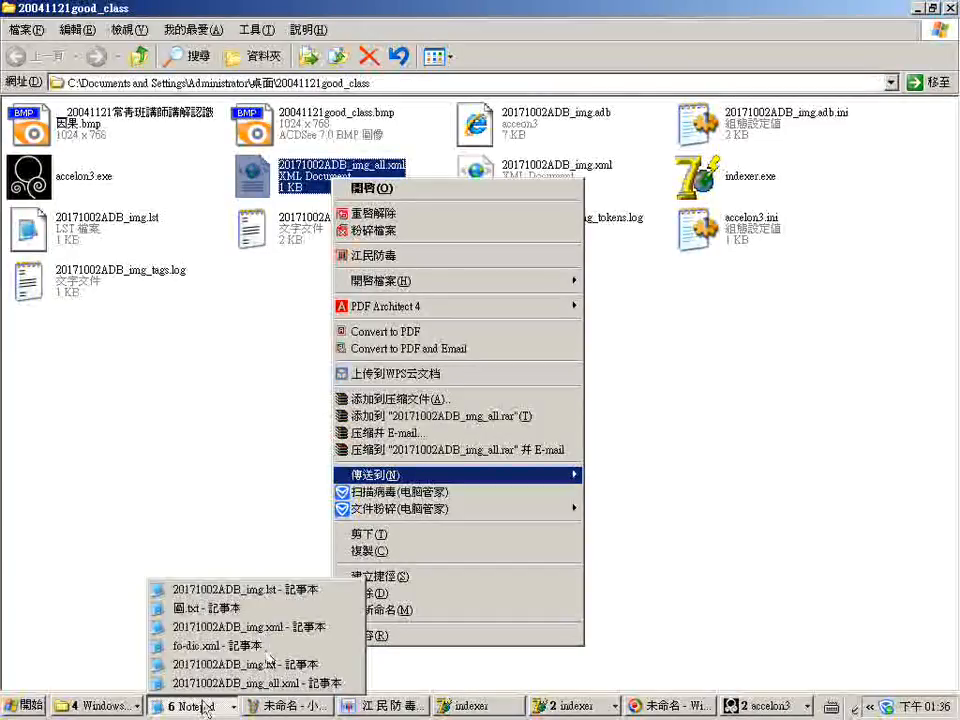
pyautogui.click(272, 665)
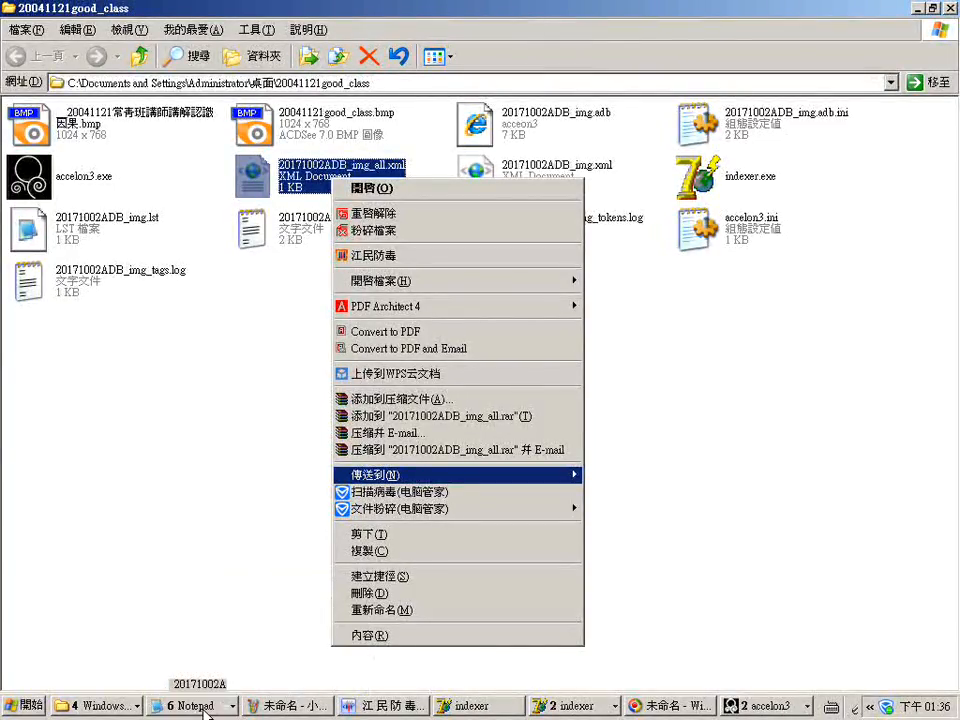
pyautogui.click(206, 707)
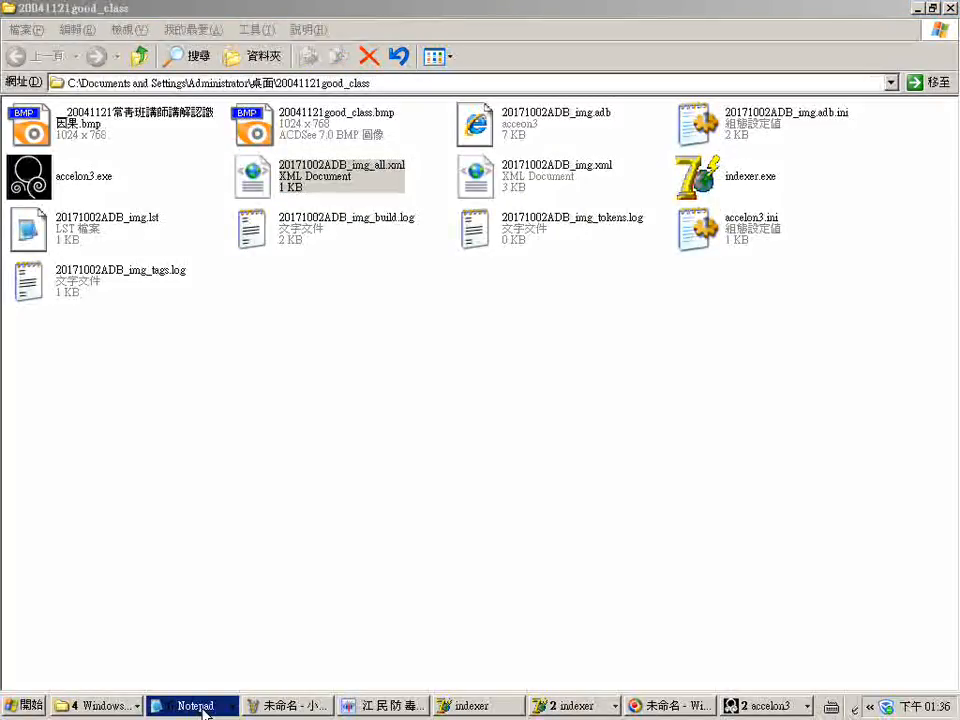
pyautogui.rightClick(206, 708)
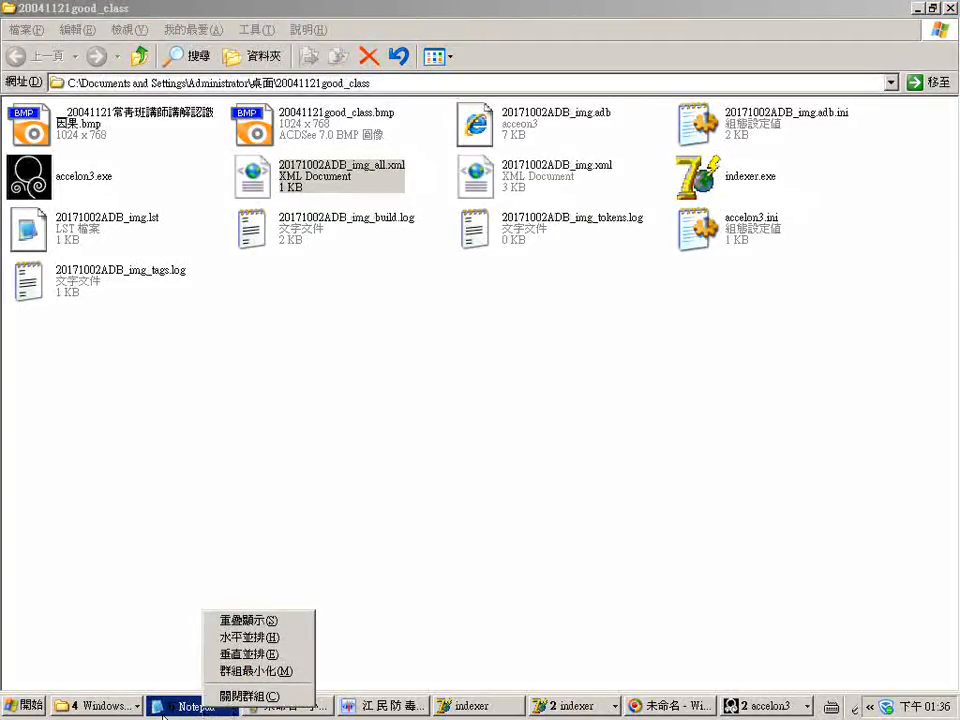
pyautogui.click(205, 705)
pyautogui.rightClick(210, 686)
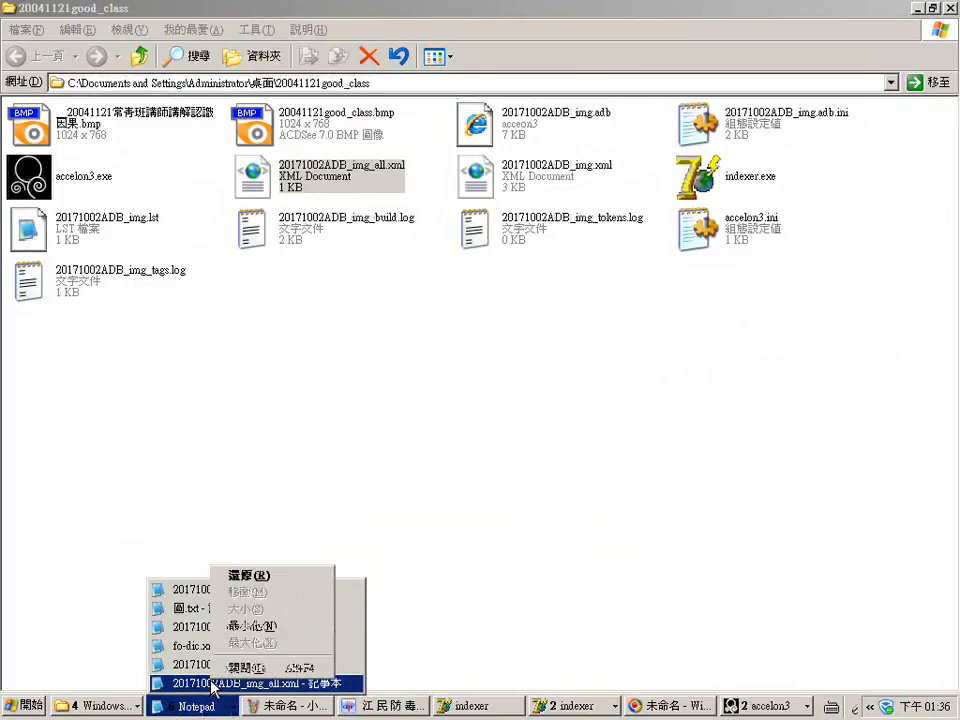
pyautogui.press('Escape')
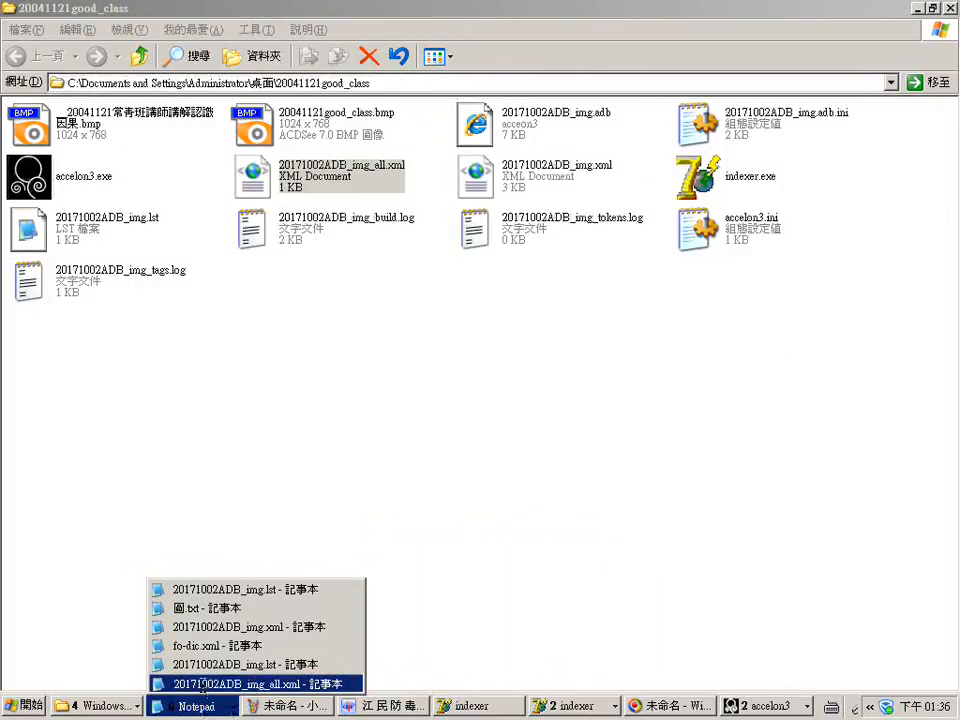
pyautogui.click(201, 685)
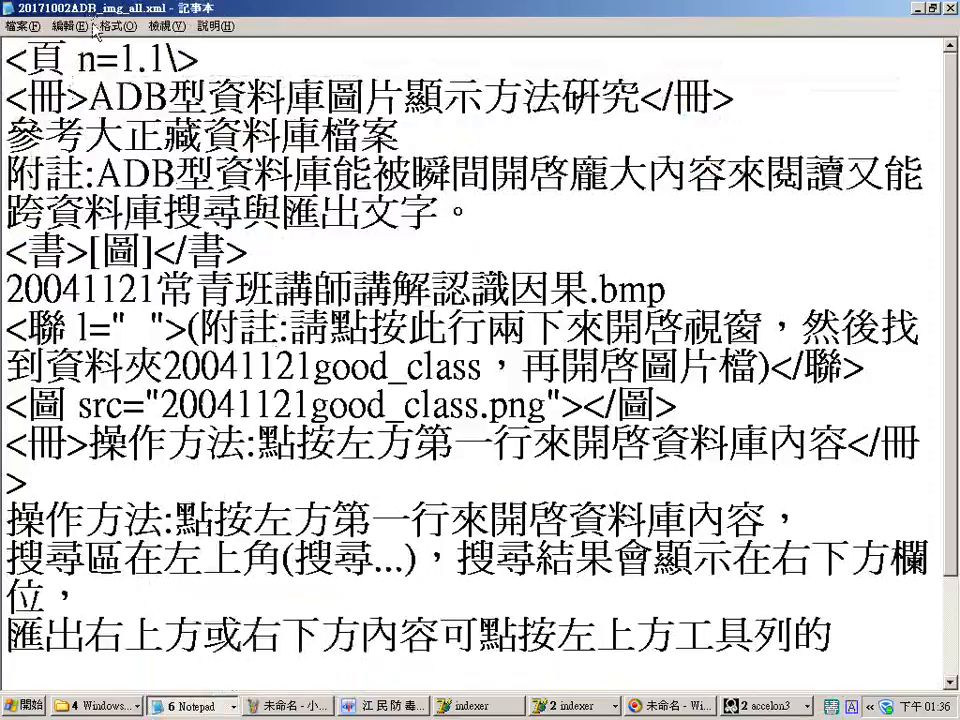
# Step: Highlight the 頁 n=1.1, 冊 and 聯 l tags one after another to examine the XML markup
pyautogui.moveTo(28, 62); pyautogui.dragTo(163, 62)
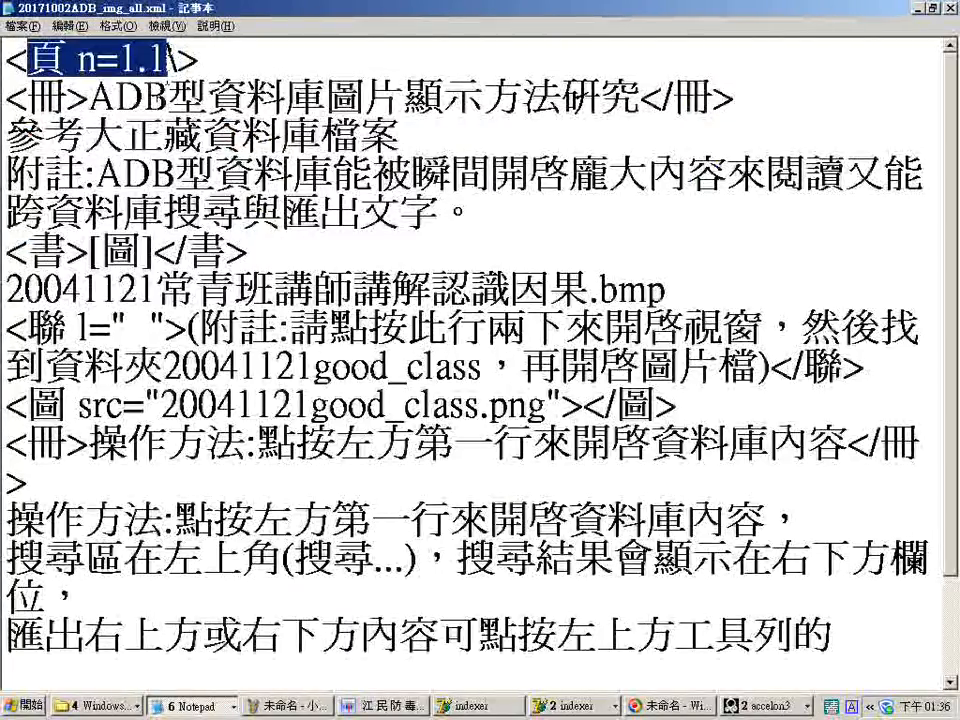
pyautogui.click(173, 60)
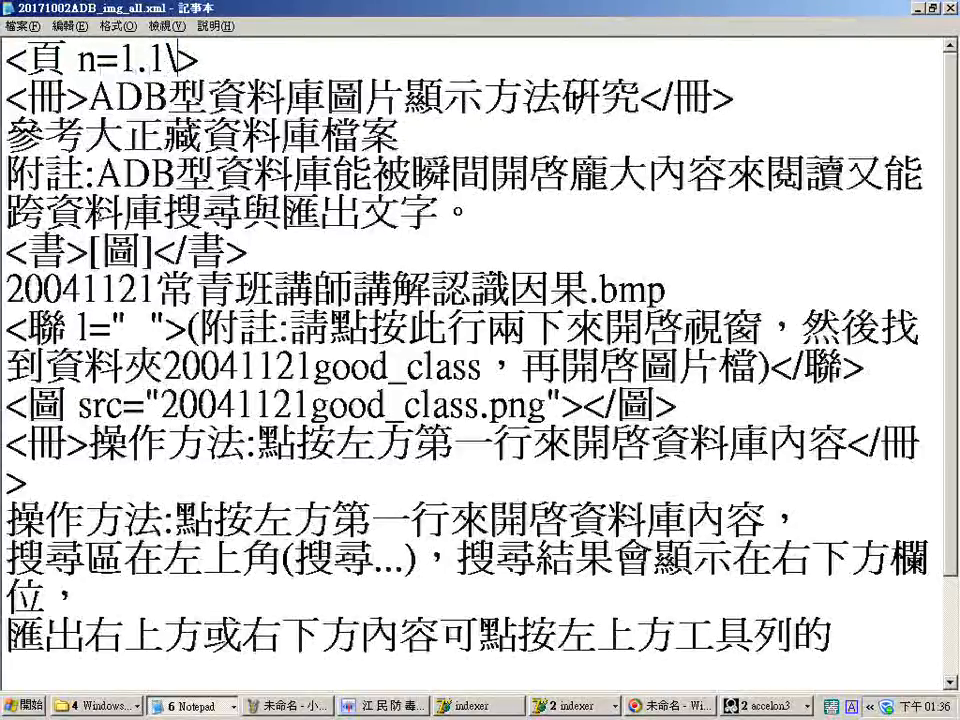
pyautogui.moveTo(31, 106); pyautogui.dragTo(62, 98)
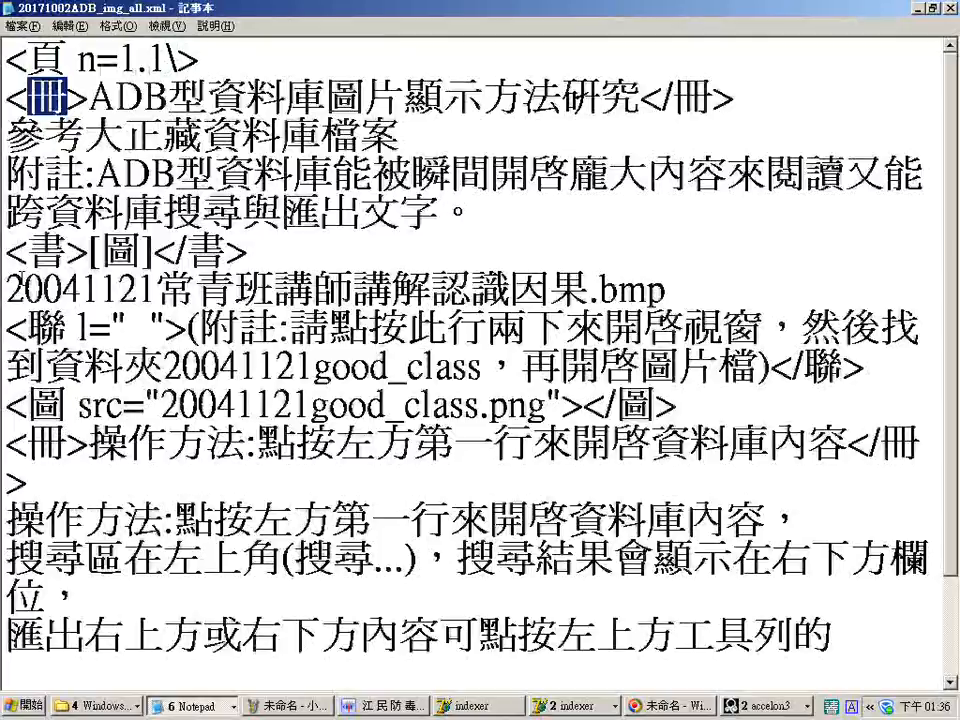
pyautogui.moveTo(29, 330); pyautogui.dragTo(92, 322)
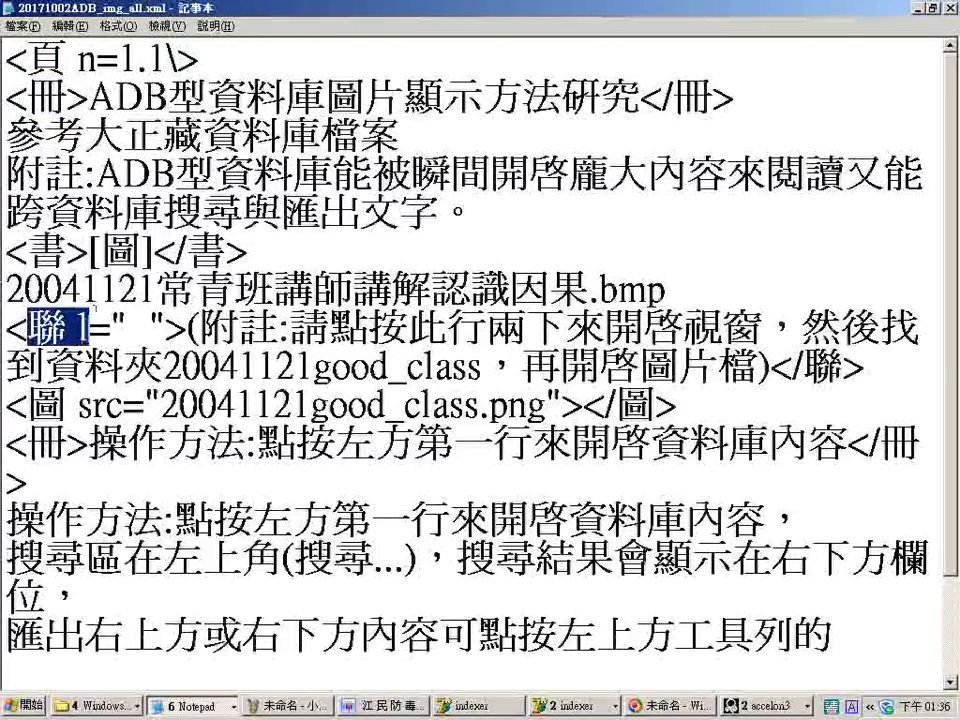
# Step: Examine the operating instructions and the export notes at the end of 20171002ADB_img_all.xml
pyautogui.click(93, 317)
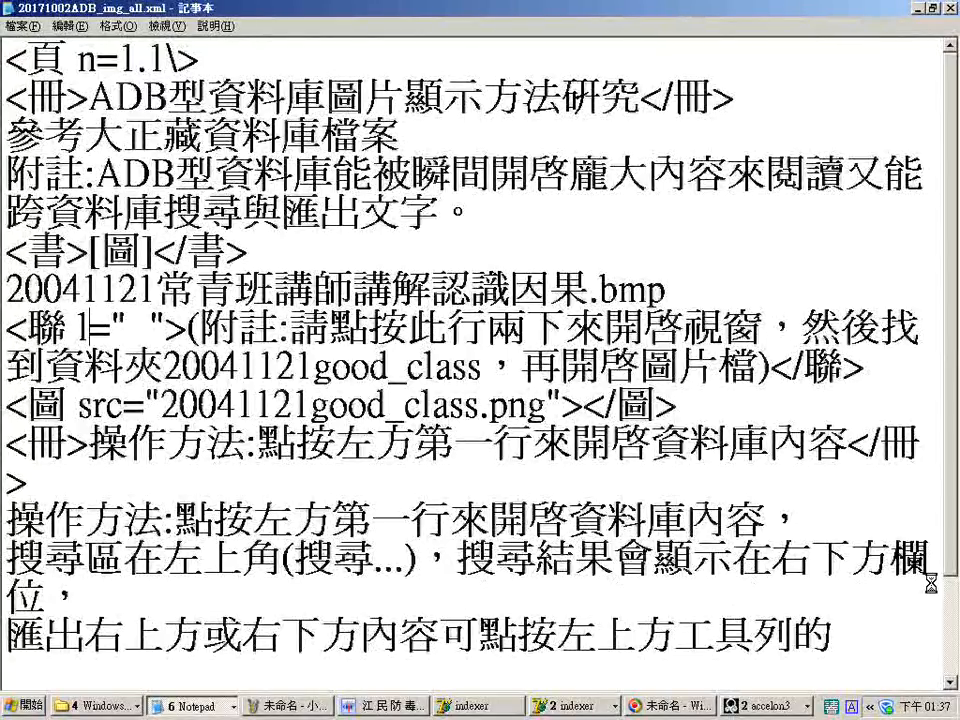
pyautogui.scroll(-1, 930, 583)
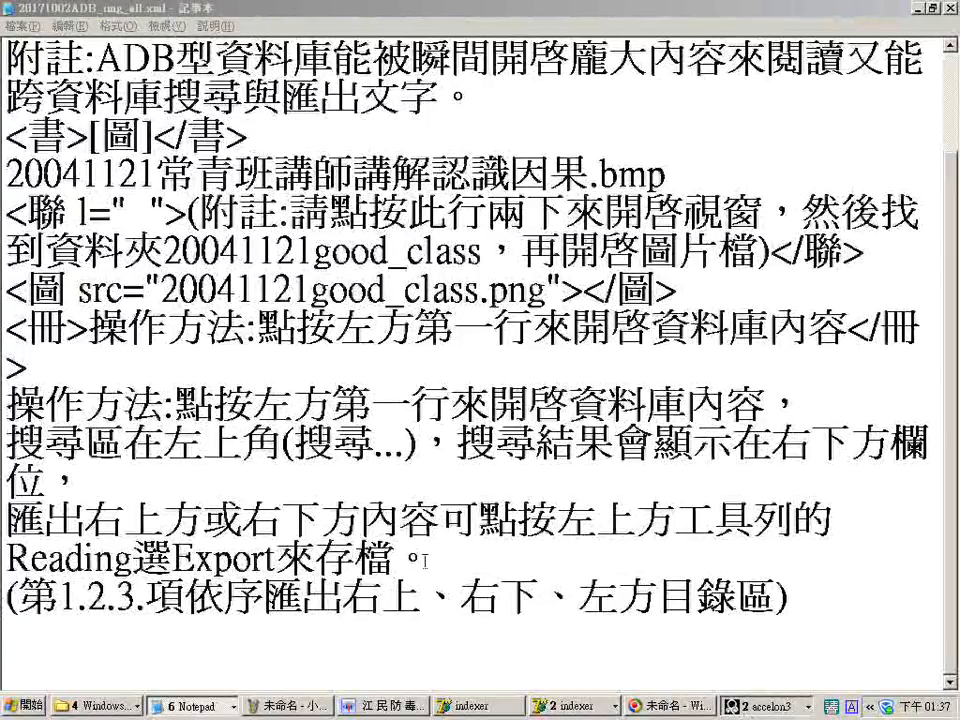
pyautogui.click(6, 556)
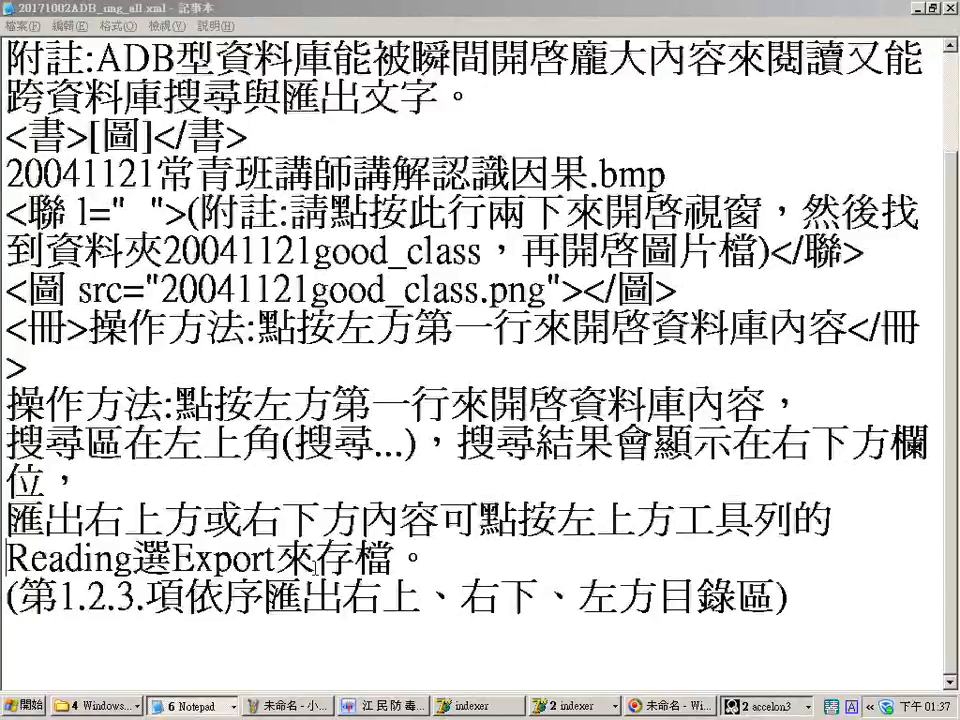
# Step: Switch to the accelon3 window showing the ADB型資料庫圖片顯示方法研究 database and review its three Export commands and database text
pyautogui.click(785, 706)
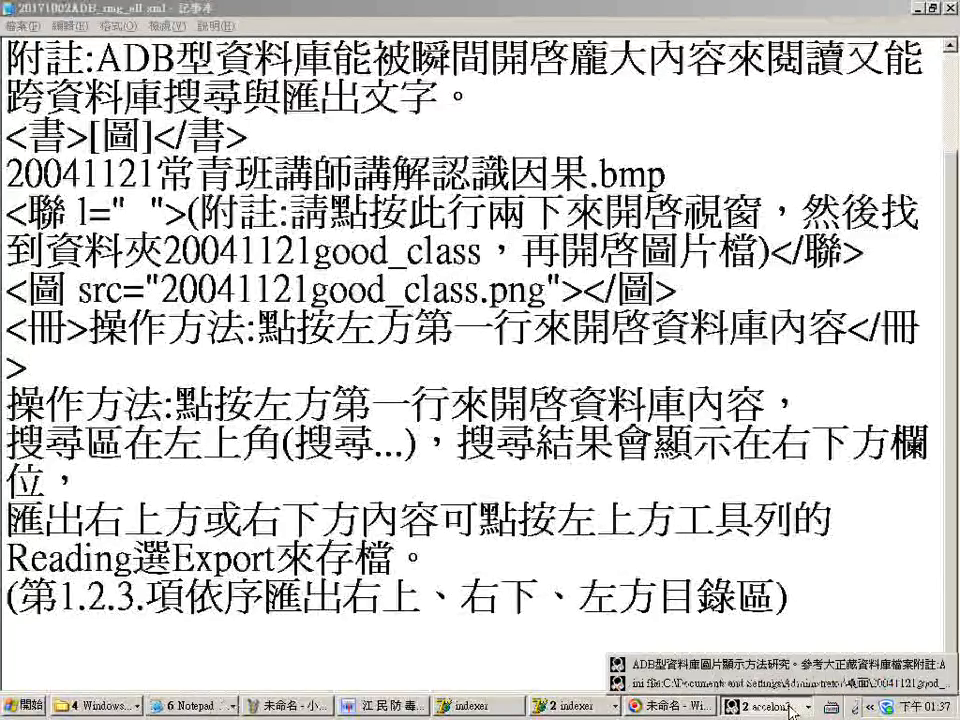
pyautogui.click(789, 663)
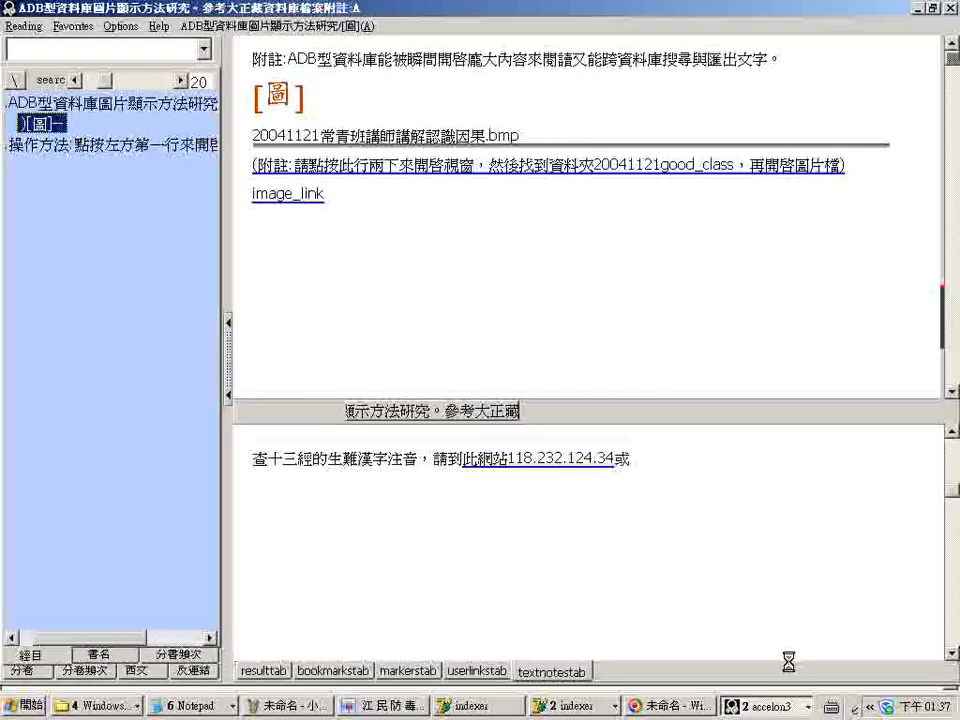
pyautogui.click(28, 25)
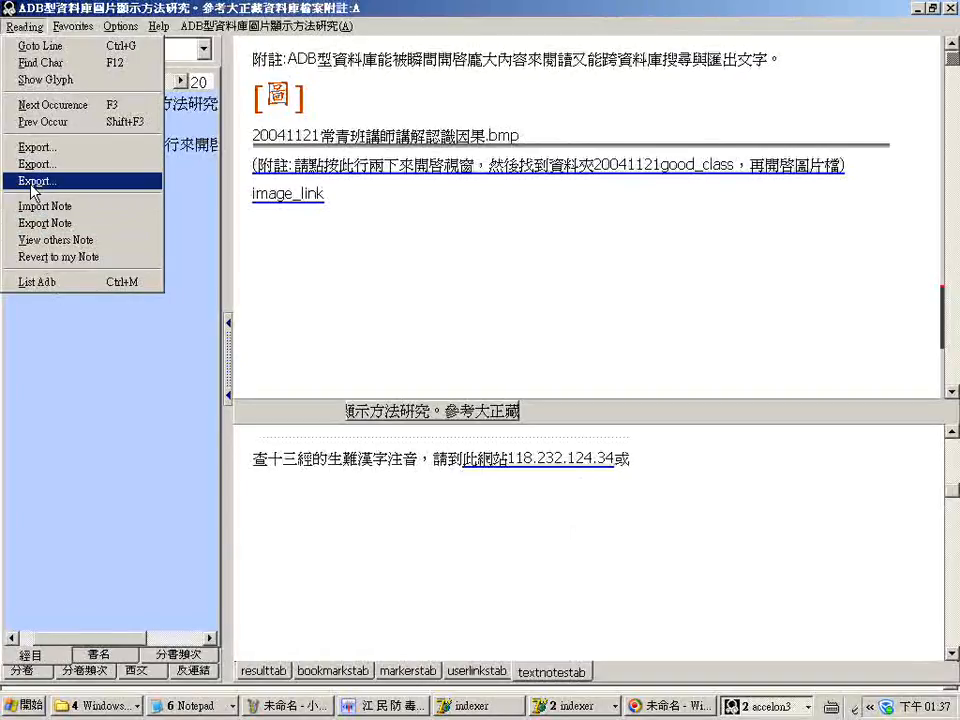
pyautogui.click(183, 166)
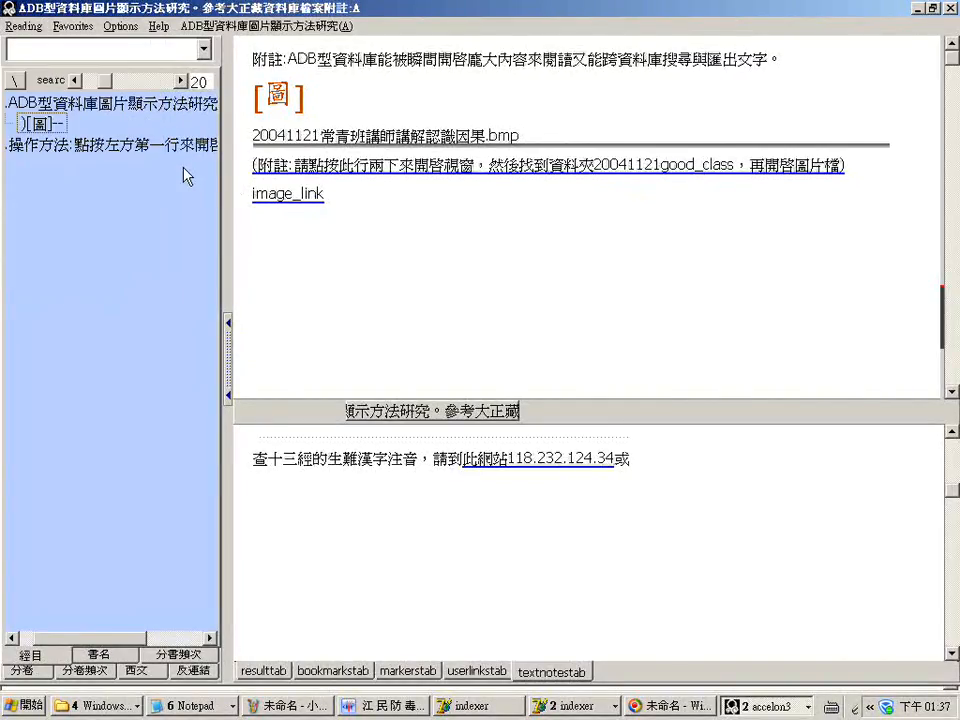
pyautogui.moveTo(183, 166); pyautogui.dragTo(565, 300)
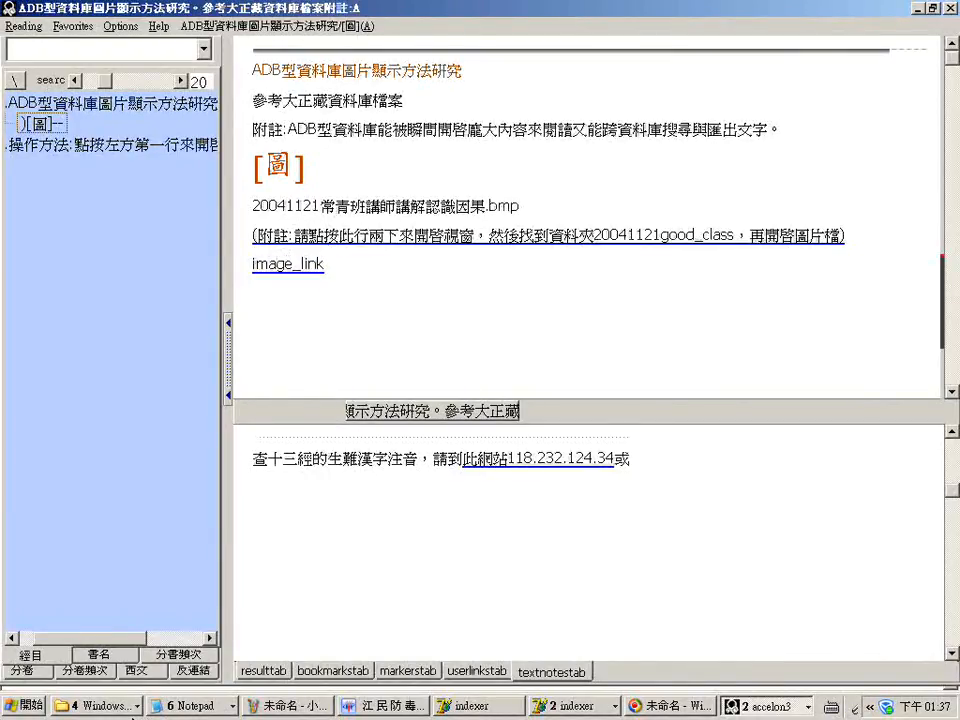
# Step: Bring up the 20041121good_class folder window, close it, and close the 桌面 folder window as well
pyautogui.click(128, 708)
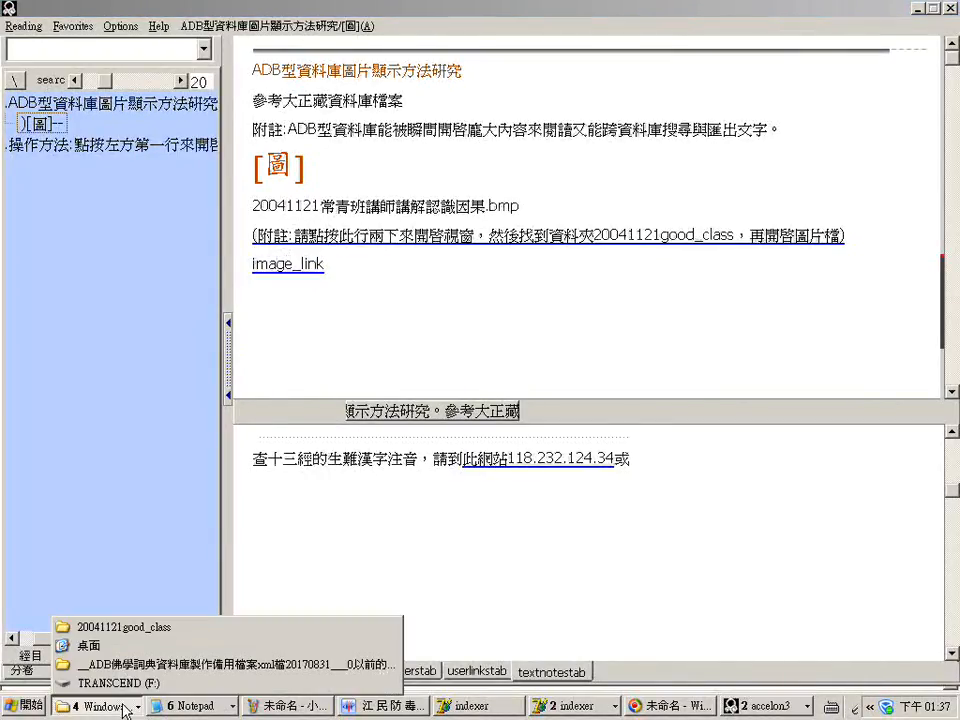
pyautogui.rightClick(150, 630)
pyautogui.click(172, 616)
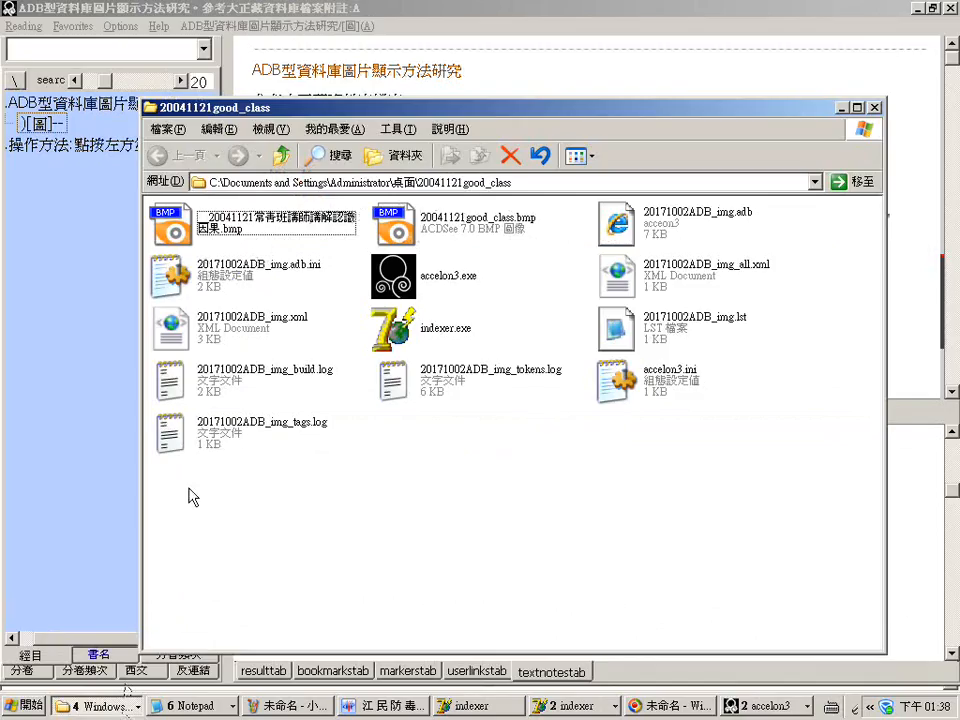
pyautogui.click(875, 107)
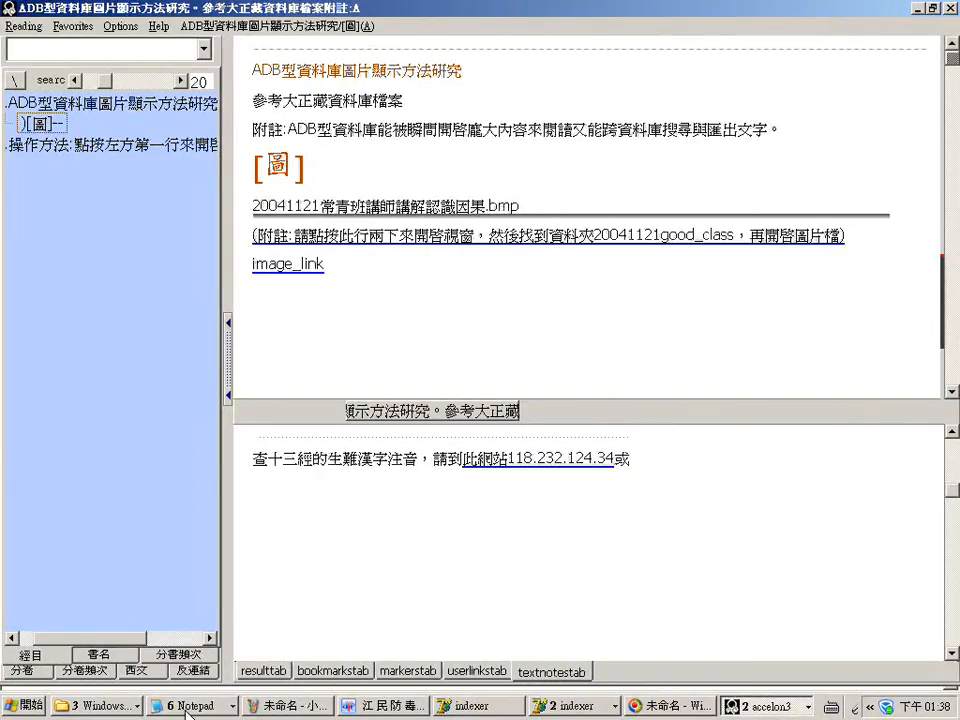
pyautogui.click(141, 708)
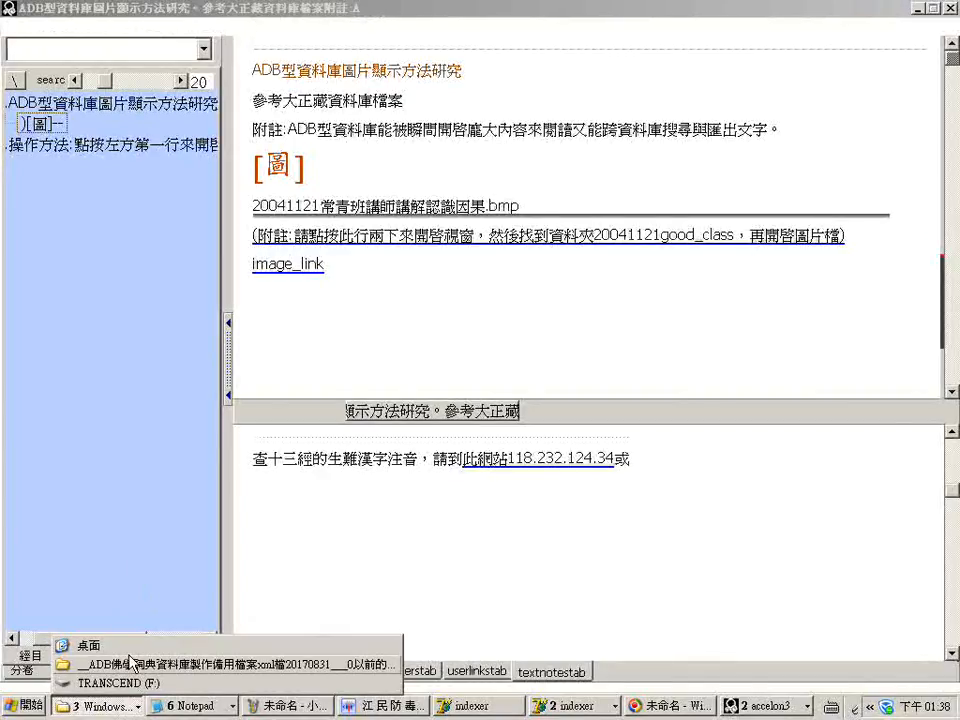
pyautogui.rightClick(128, 651)
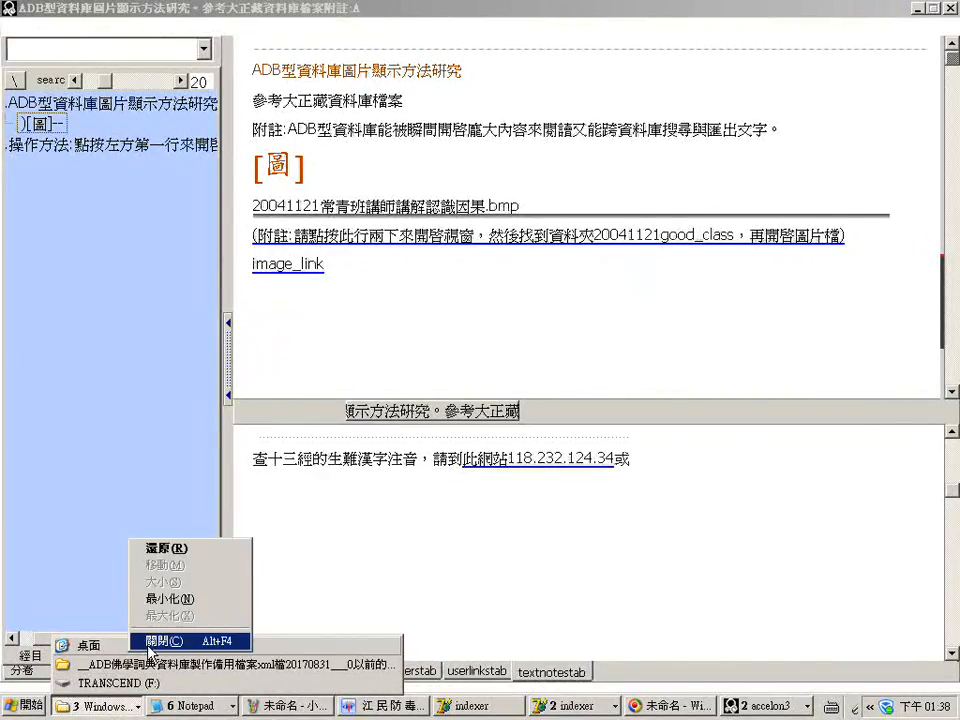
pyautogui.click(150, 641)
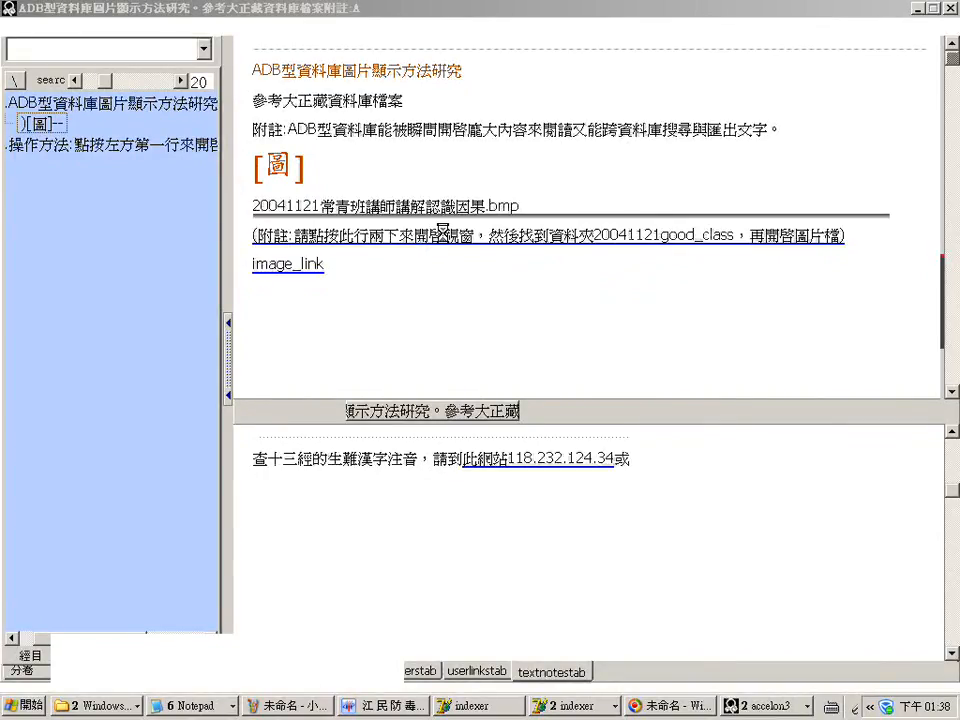
# Step: Open the 20041121good_class folder through the linked 附註 line in the accelon3 database text, repeating the link test
pyautogui.doubleClick(418, 237)
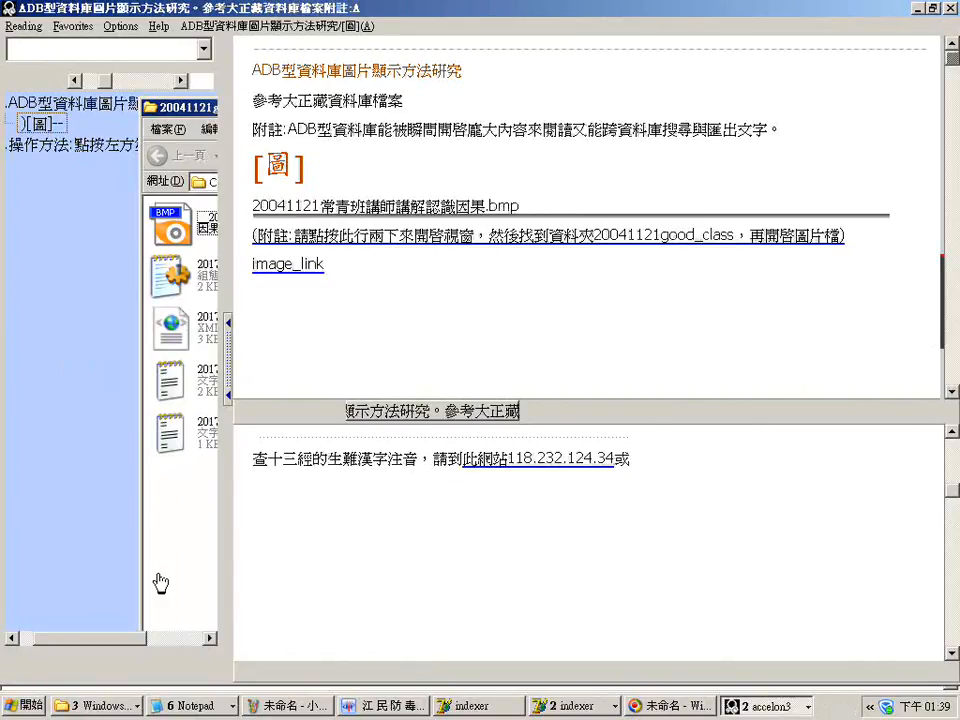
pyautogui.hotkey('alt', 'F4')
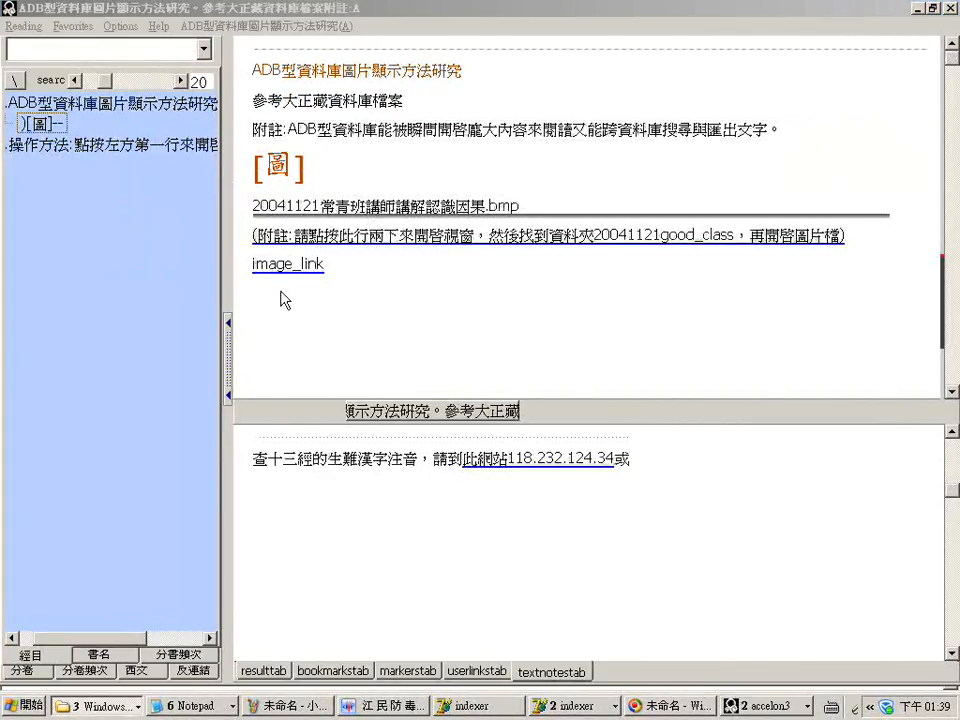
pyautogui.click(276, 267)
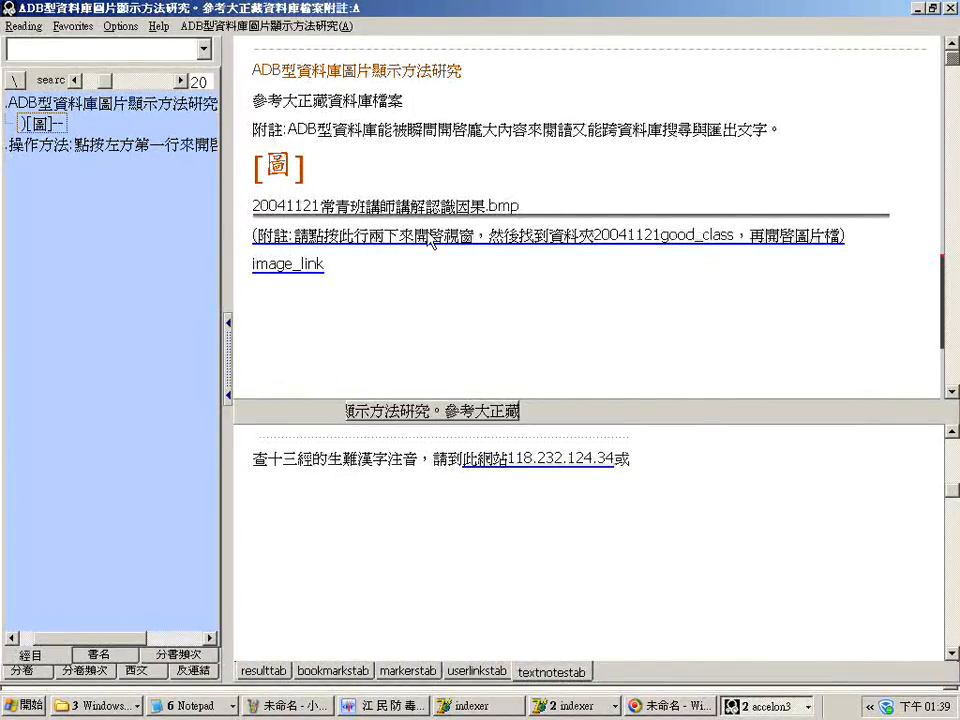
pyautogui.doubleClick(460, 230)
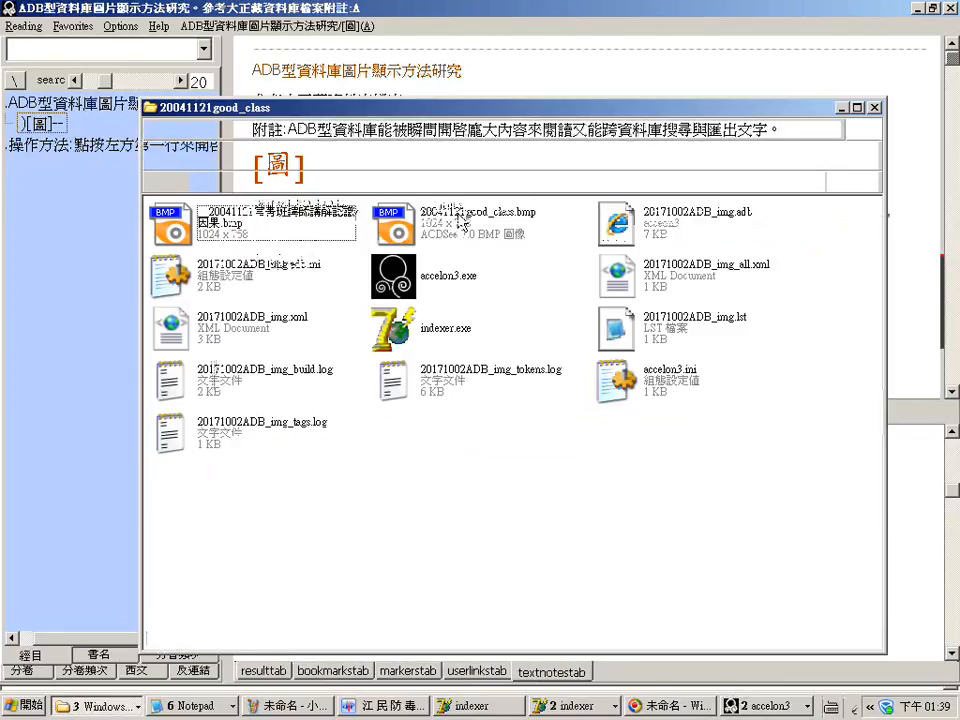
pyautogui.click(874, 108)
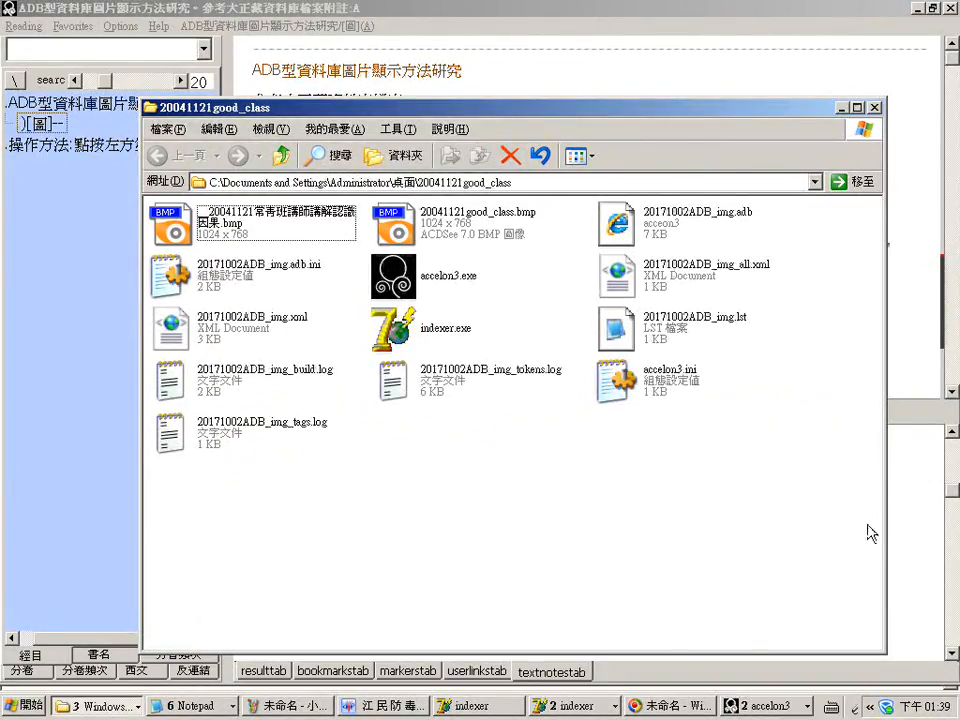
# Step: Switch to 20171002ADB_img_all.xml in Notepad and insert 圖片與資料庫檔案放在 between the opening and closing 圖 tags
pyautogui.click(207, 711)
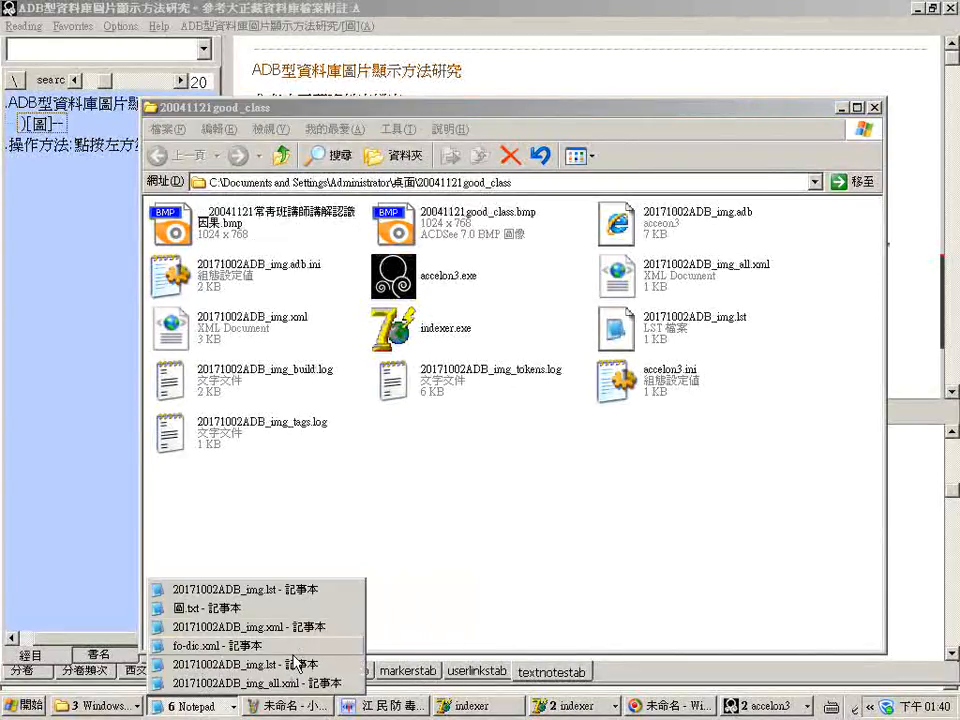
pyautogui.click(303, 683)
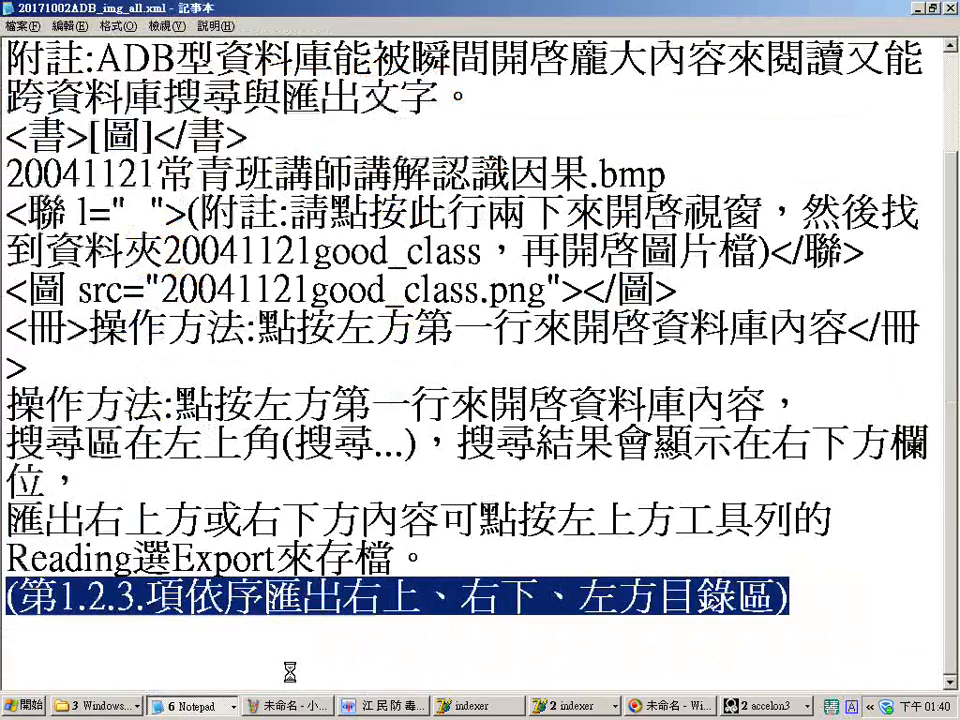
pyautogui.click(566, 214)
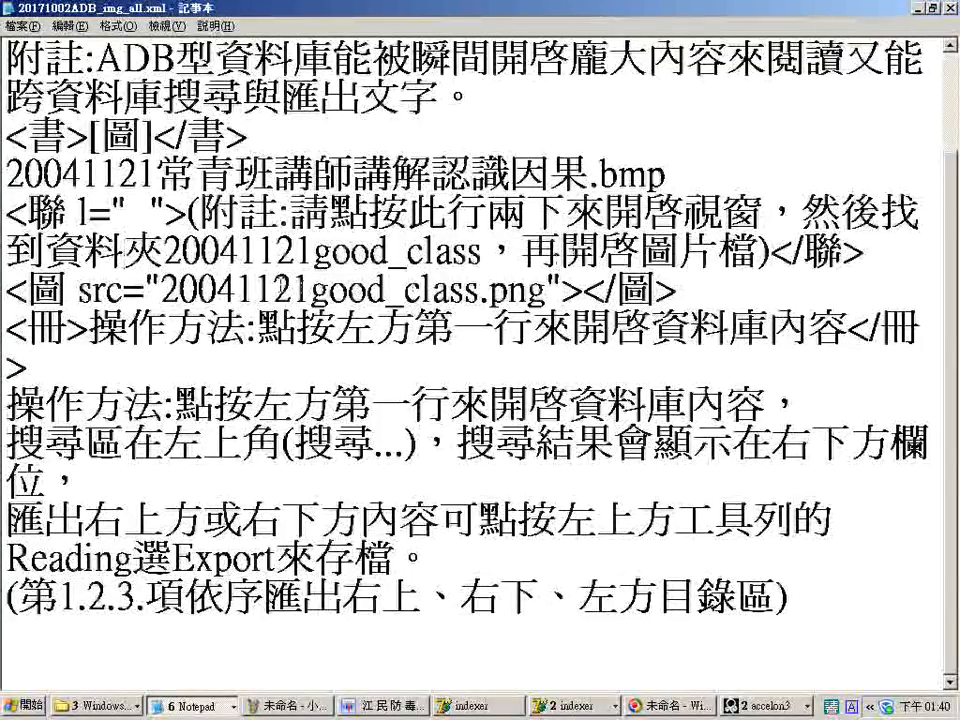
pyautogui.click(587, 290)
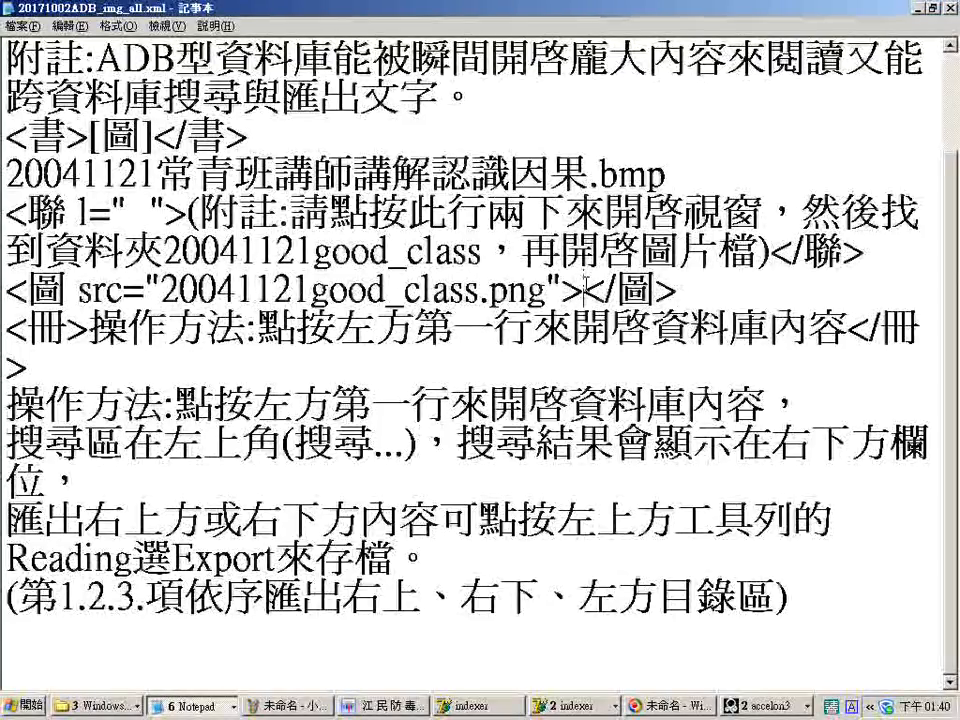
pyautogui.hotkey('ctrl', 'space')
pyautogui.write('ㄊㄨ')
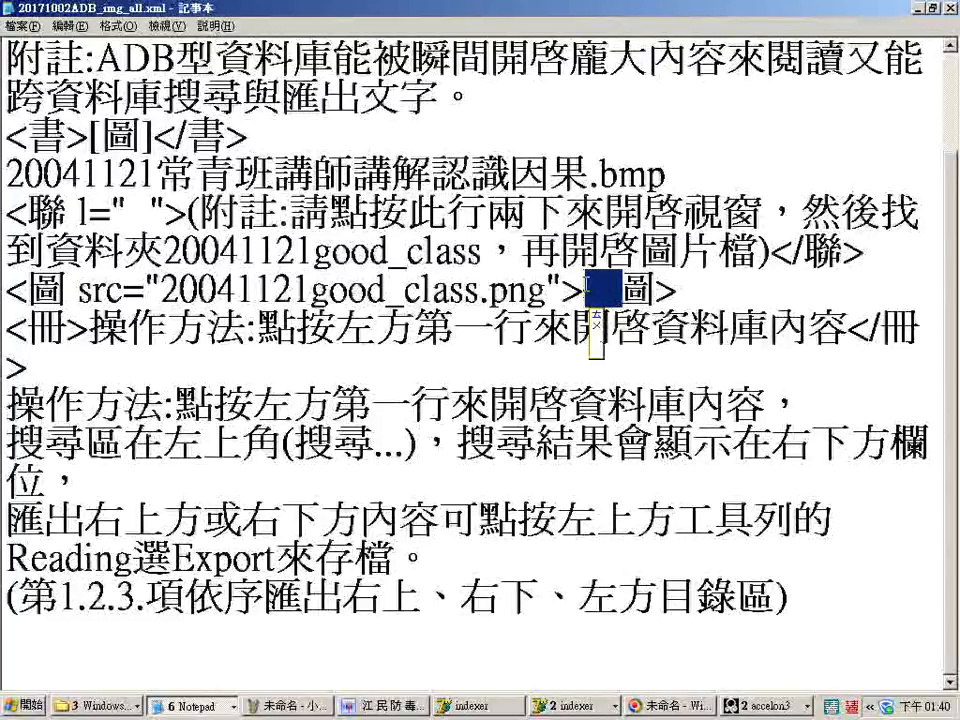
pyautogui.write('ˊㄆㄧㄢˋㄗㄞˋ')
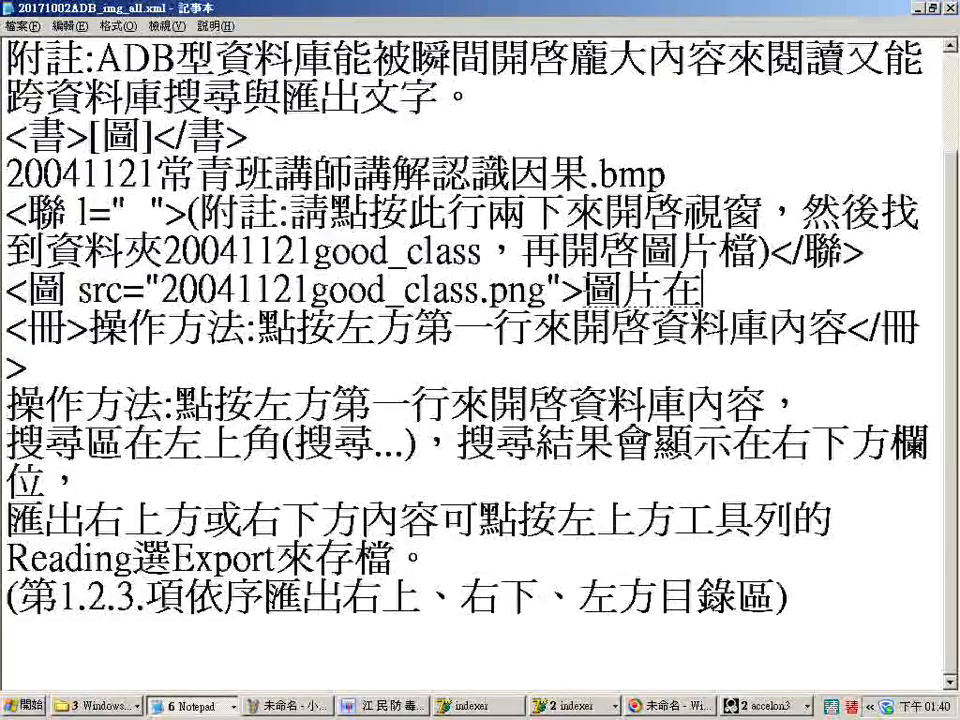
pyautogui.press('Left')
pyautogui.press('Left')
pyautogui.press('Right')
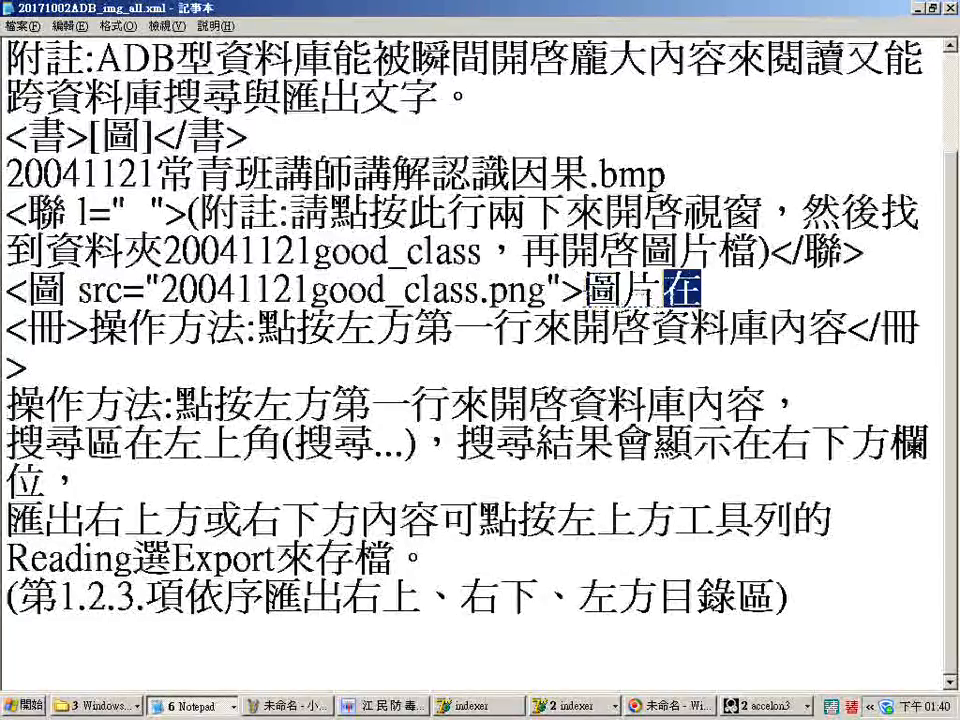
pyautogui.write('ㄩ')
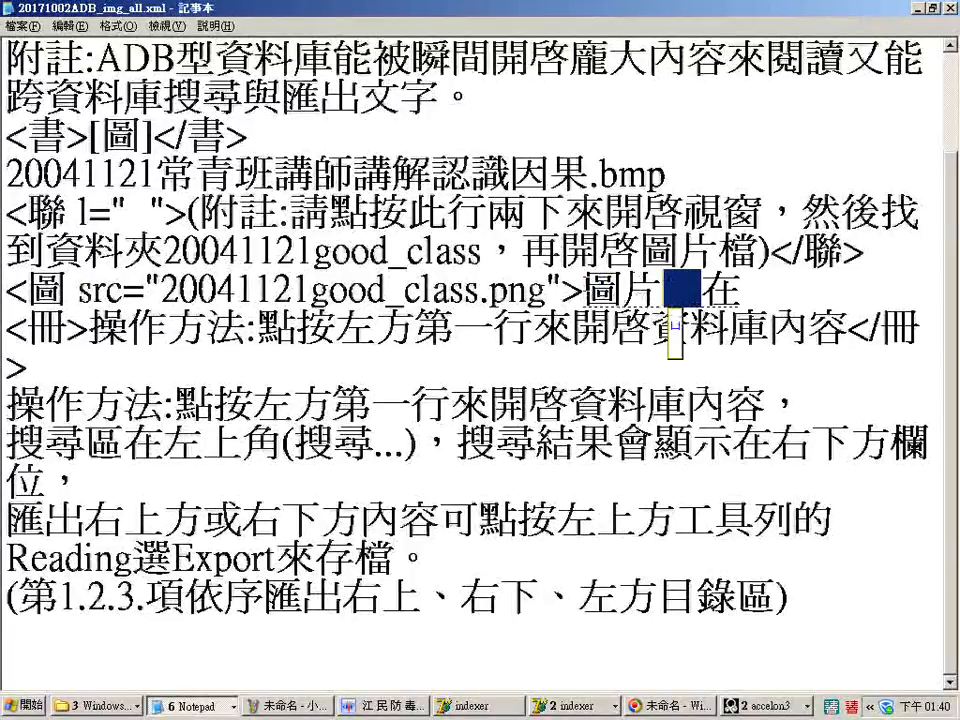
pyautogui.write('ˇ')
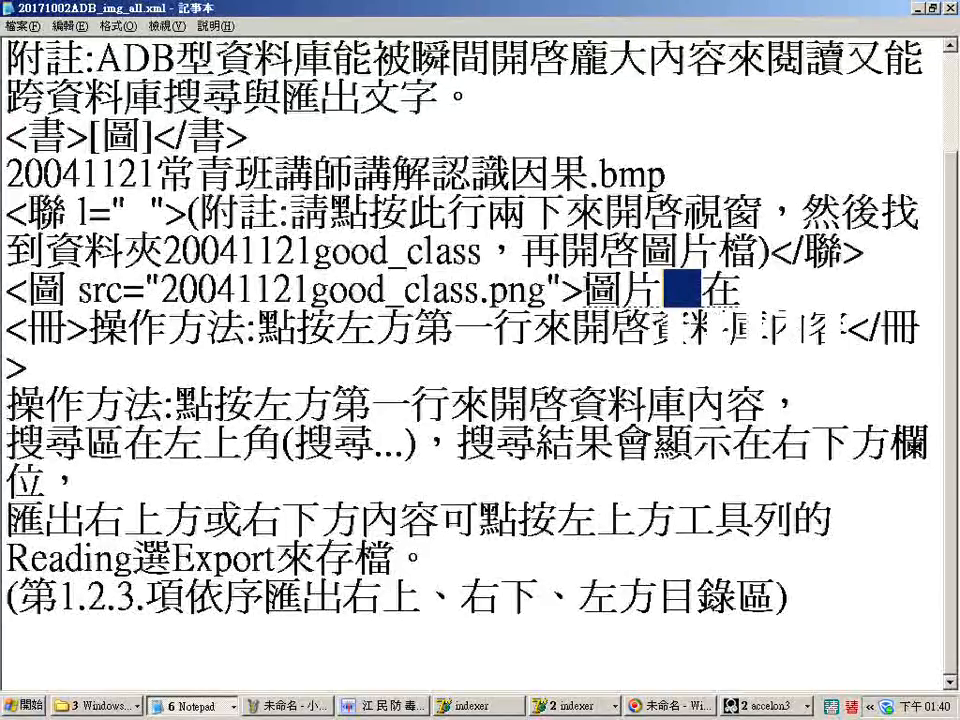
pyautogui.write('與資料庫檔案放在操作方法:點按左方第一行來開啓資料庫內容</冊>')
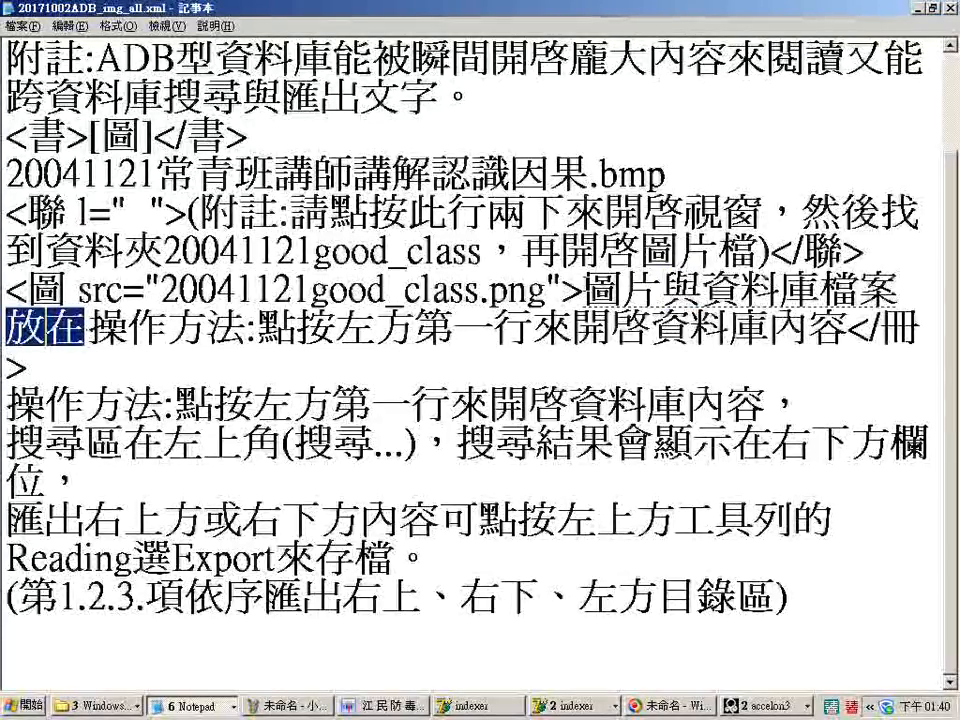
pyautogui.press('Return')
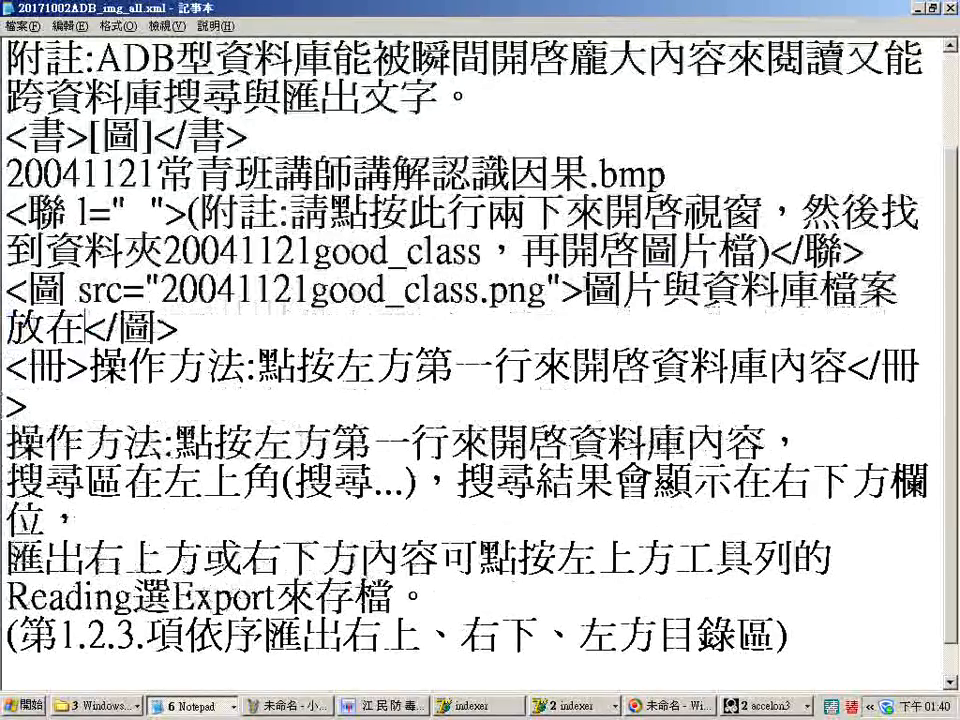
# Step: Complete the text inside the 圖 tag with 同一個資料夾, correcting the mistyped 依 to 一
pyautogui.write('ㄊ')
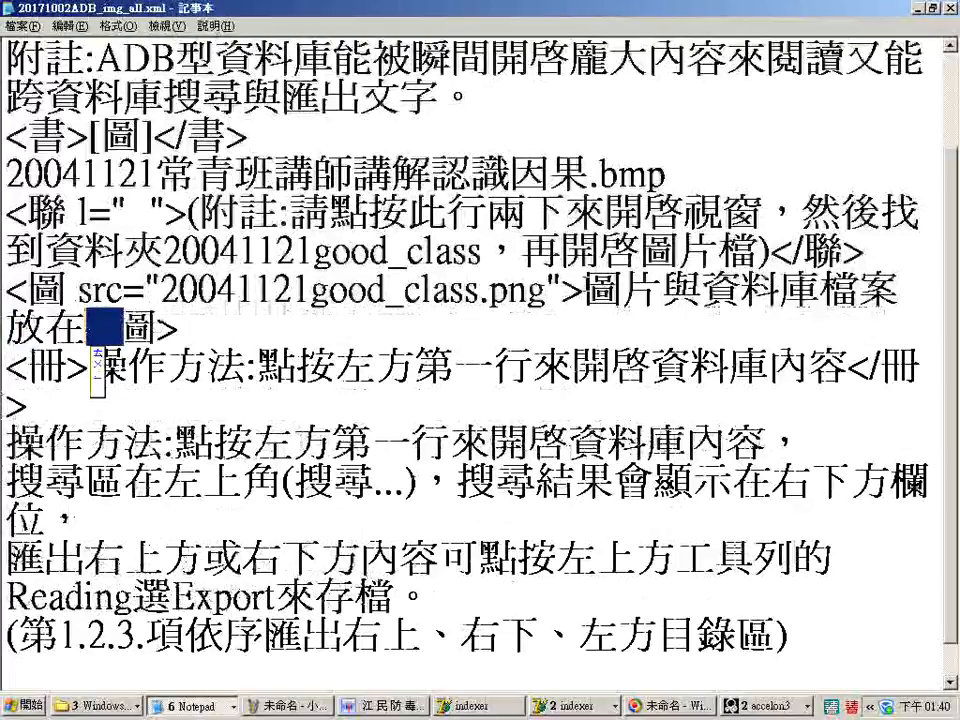
pyautogui.write('6')
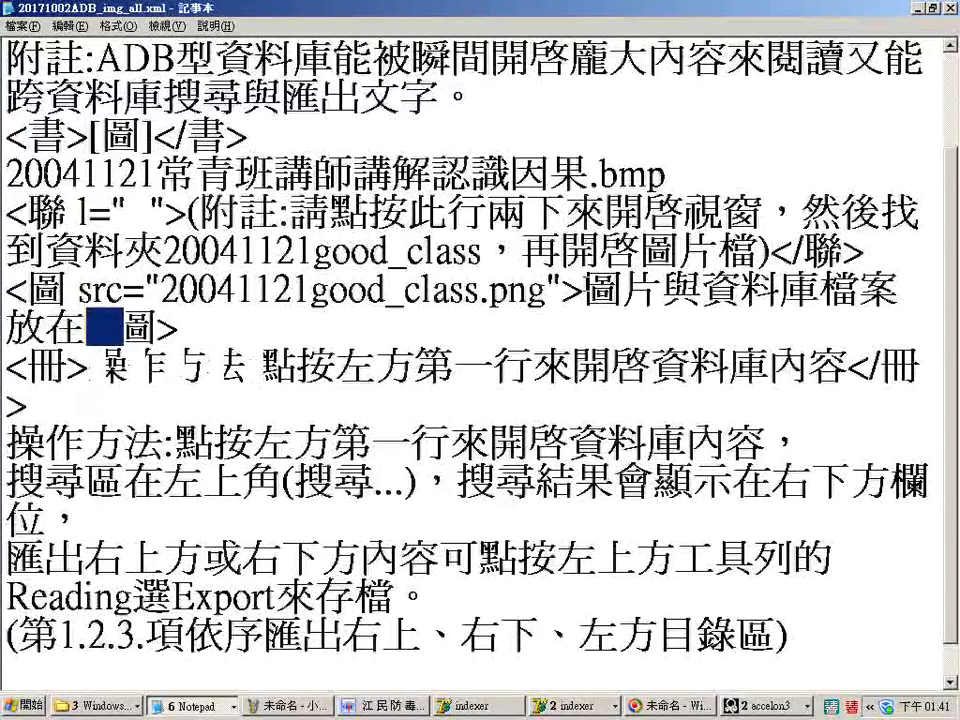
pyautogui.write('同依個資料夾</')
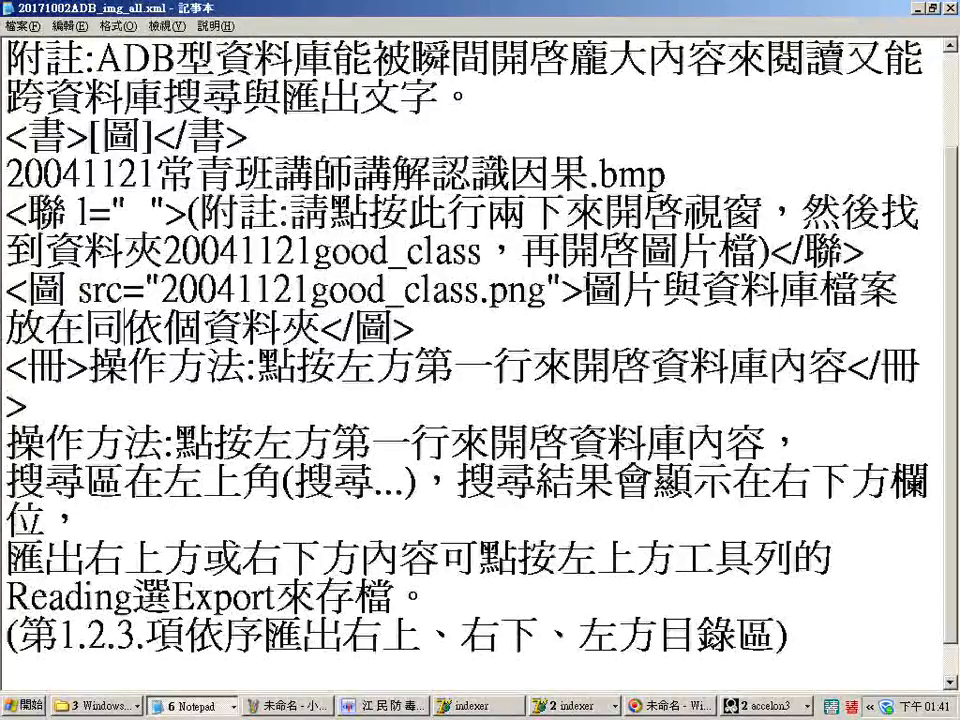
pyautogui.press('Delete')
pyautogui.write('u')
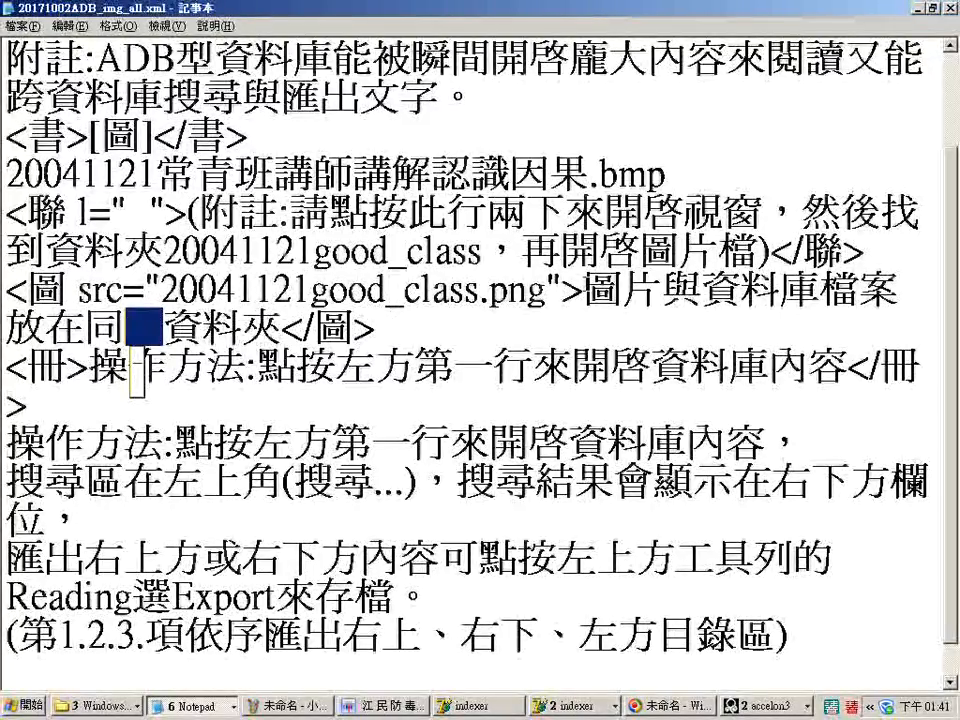
pyautogui.press('space')
pyautogui.write('ek4')
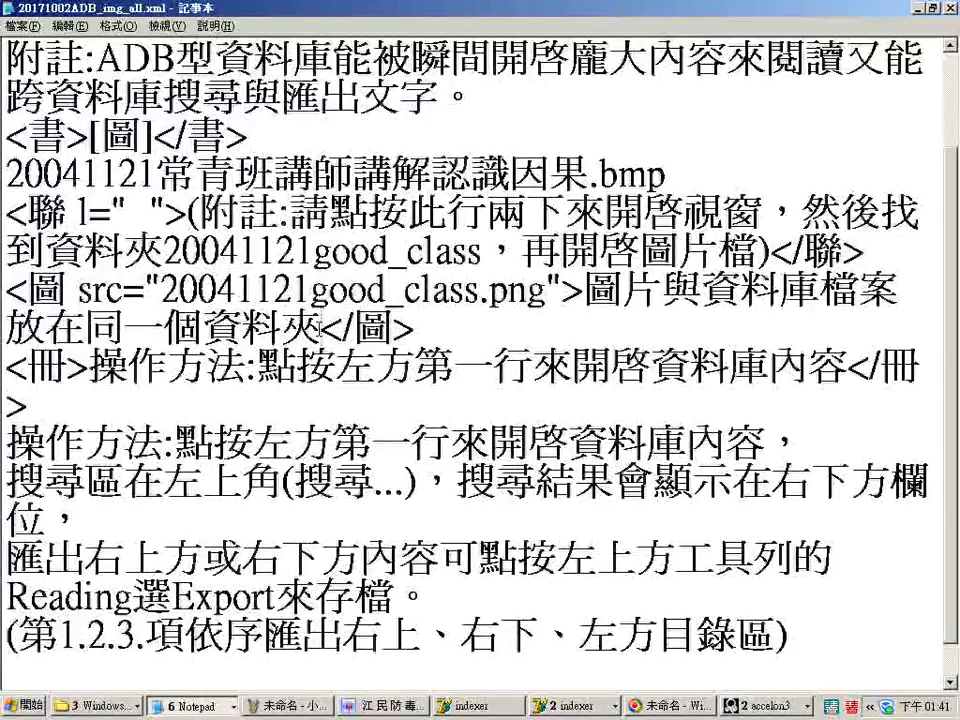
# Step: Extend the text inside the 圖 tag with ，點按此處可開啓資料夾 before the closing tag
pyautogui.write('，')
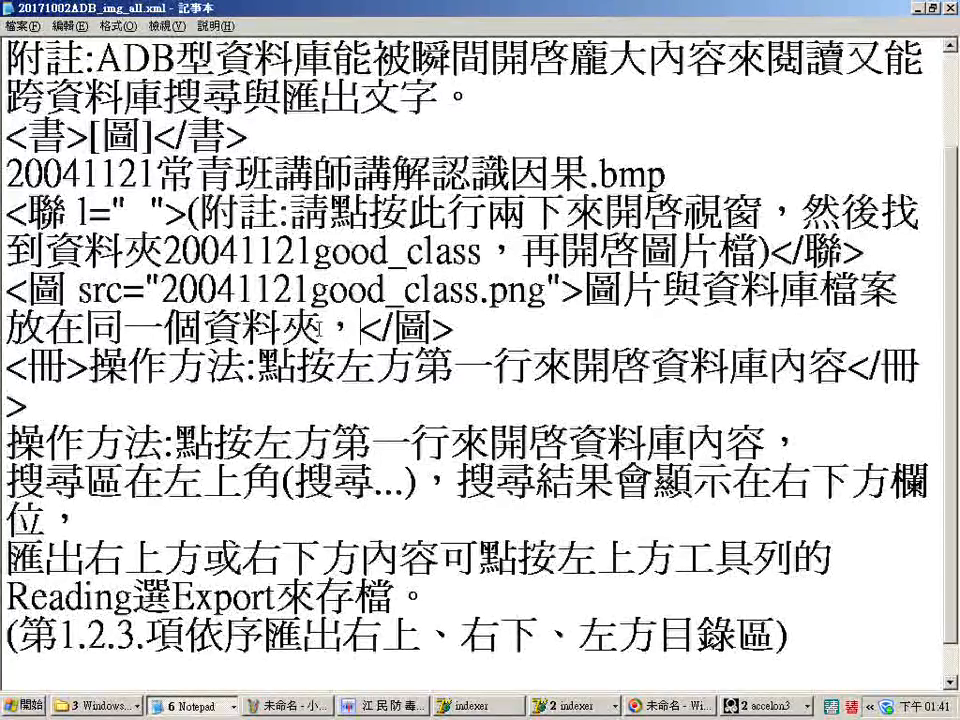
pyautogui.hotkey('shift', 'Right')
pyautogui.hotkey('shift', 'Right')
pyautogui.write('2')
pyautogui.write('點')
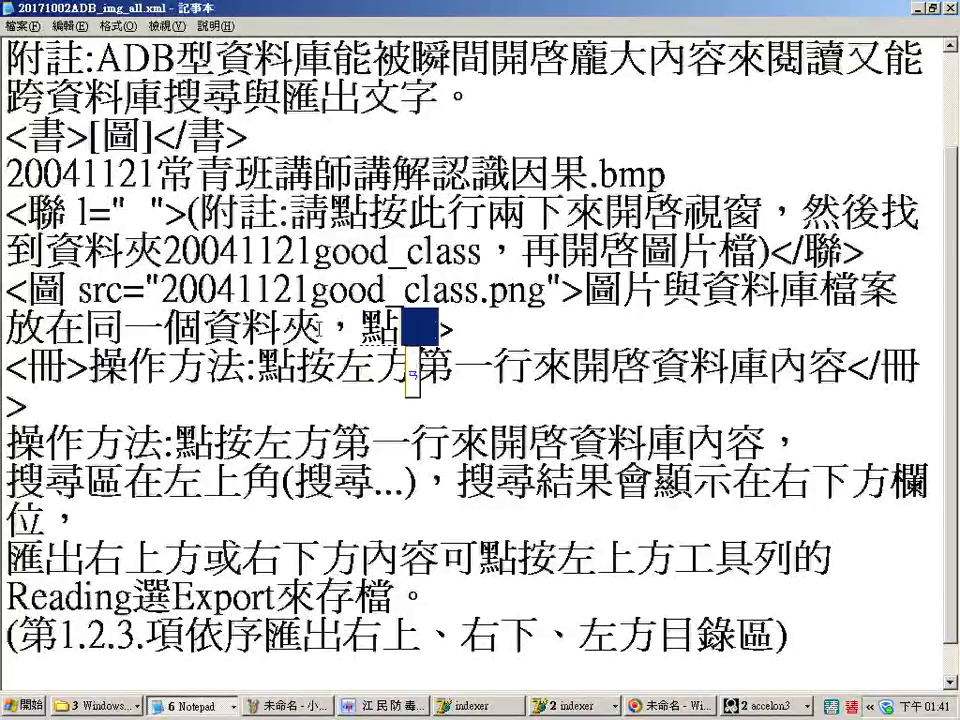
pyautogui.write('按')
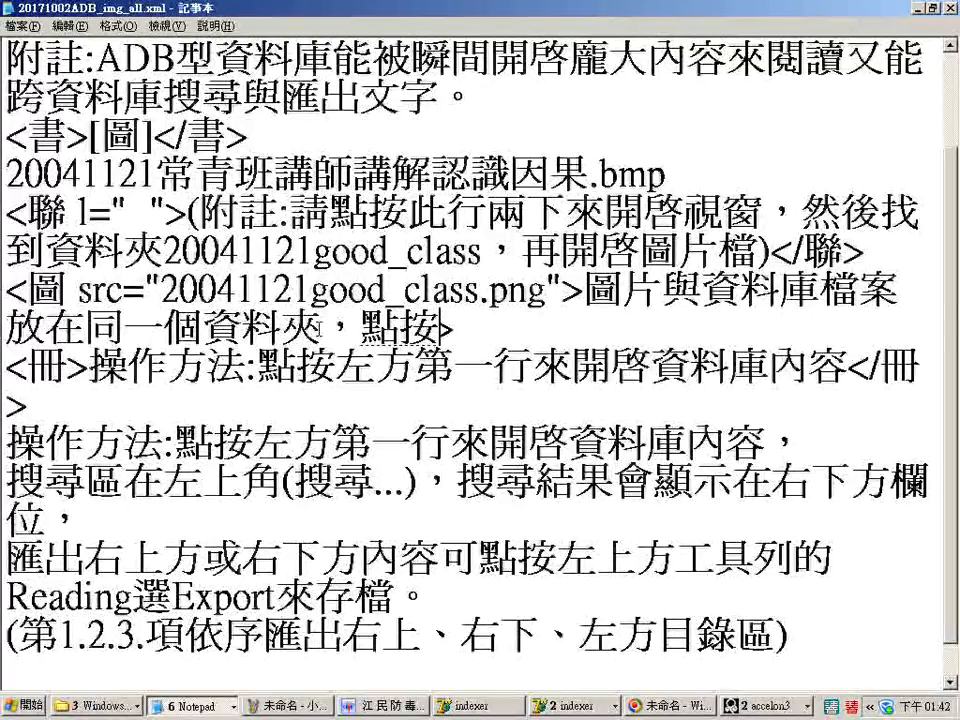
pyautogui.press('Return')
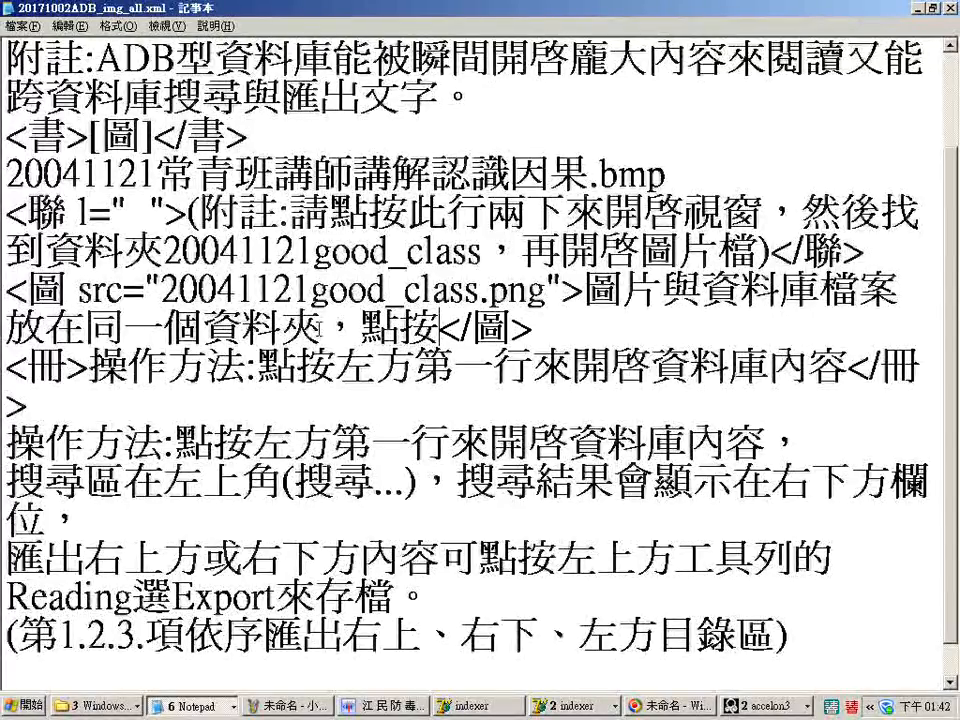
pyautogui.write('此')
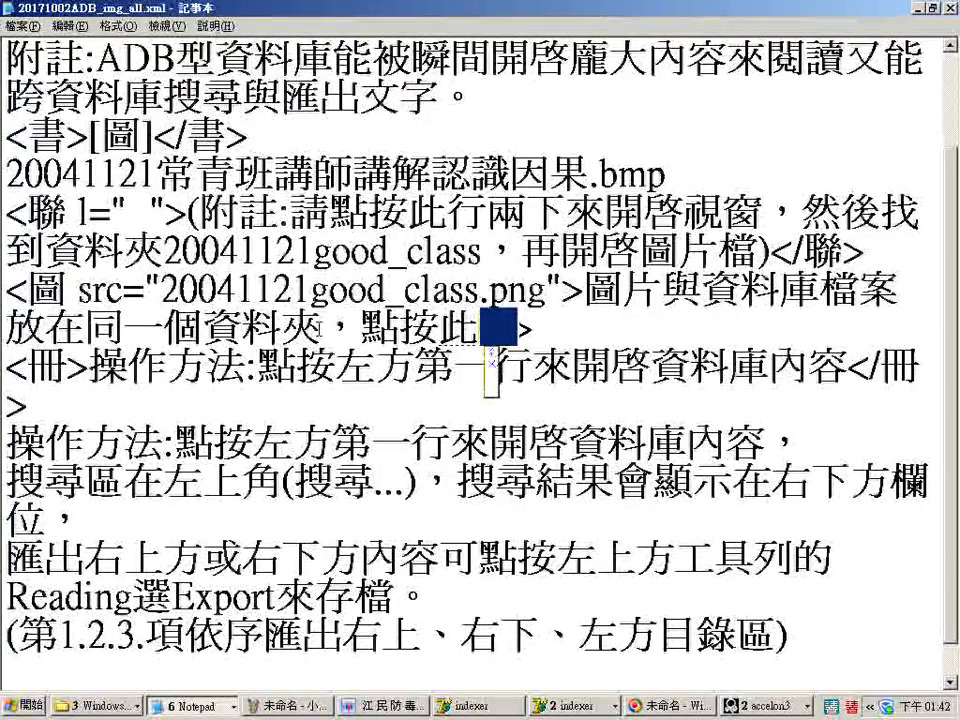
pyautogui.write('處')
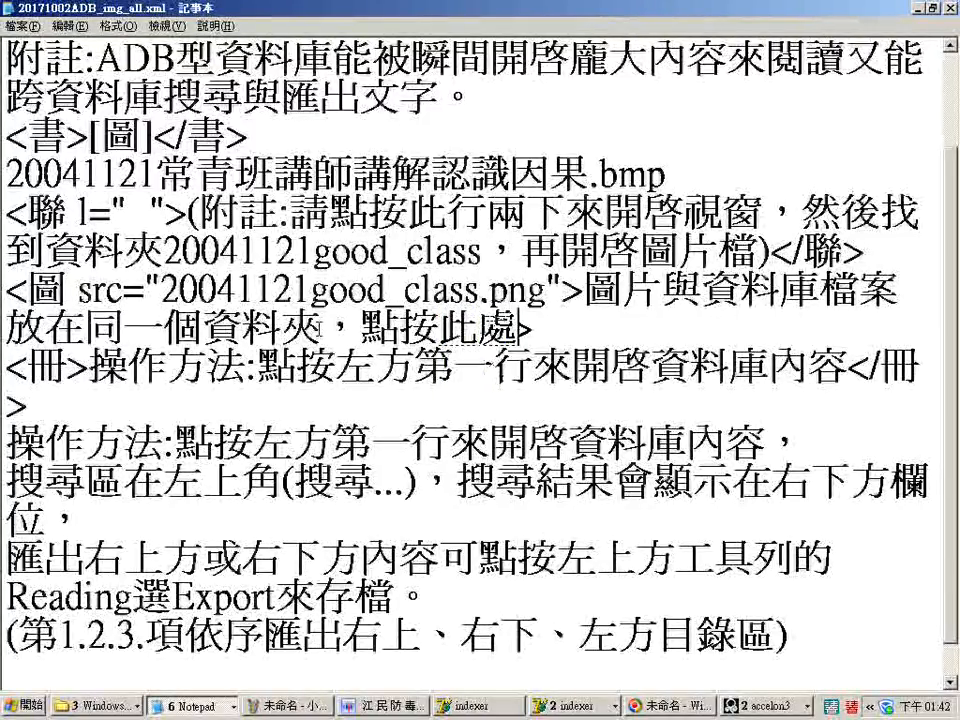
pyautogui.press('Return')
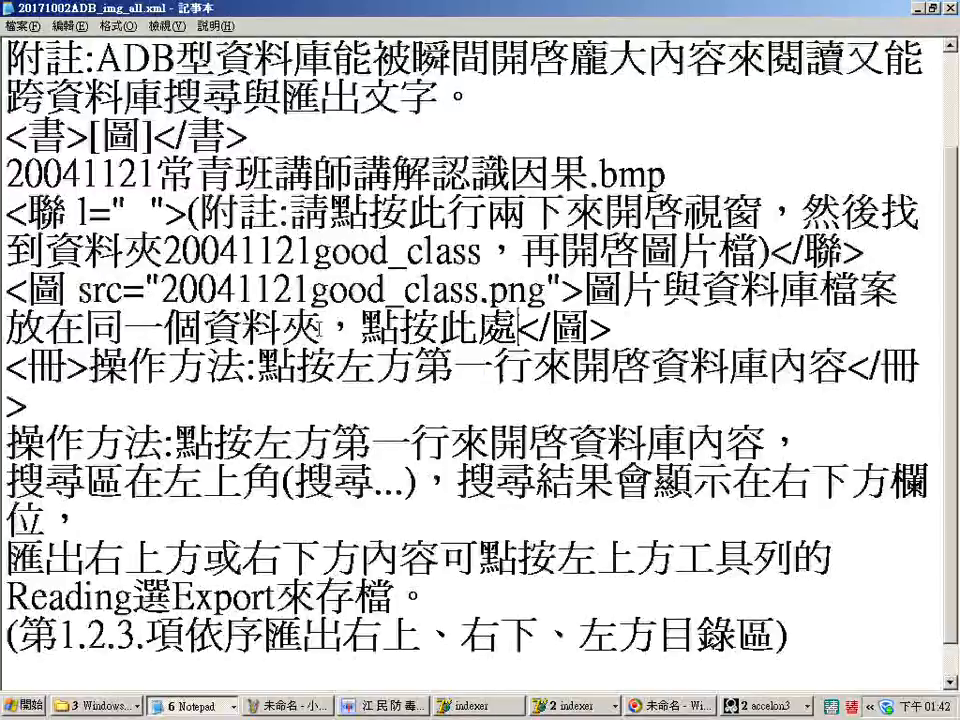
pyautogui.write('可')
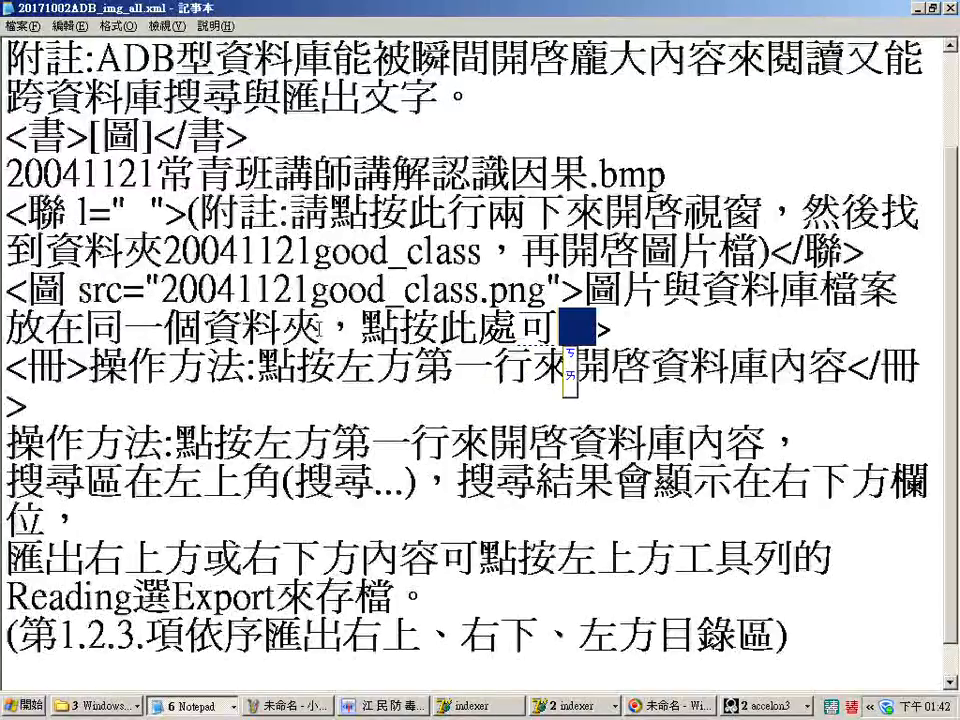
pyautogui.press('space')
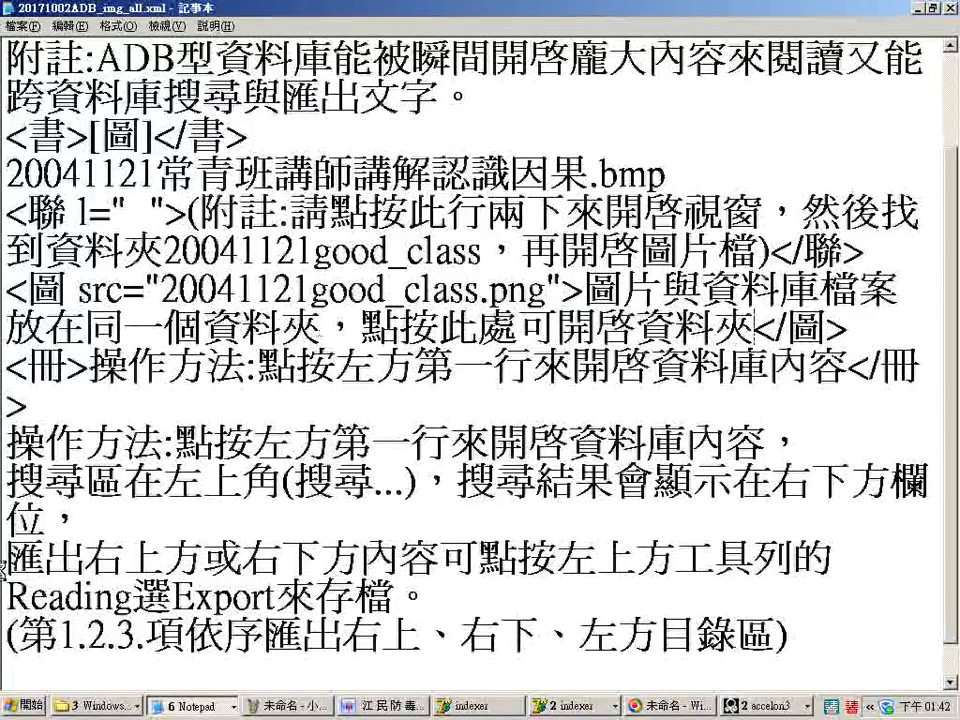
# Step: Save 20171002ADB_img_all.xml, and save it once more under the same name in 20041121good_class with Unicode encoding, replacing the existing file
pyautogui.click(18, 26)
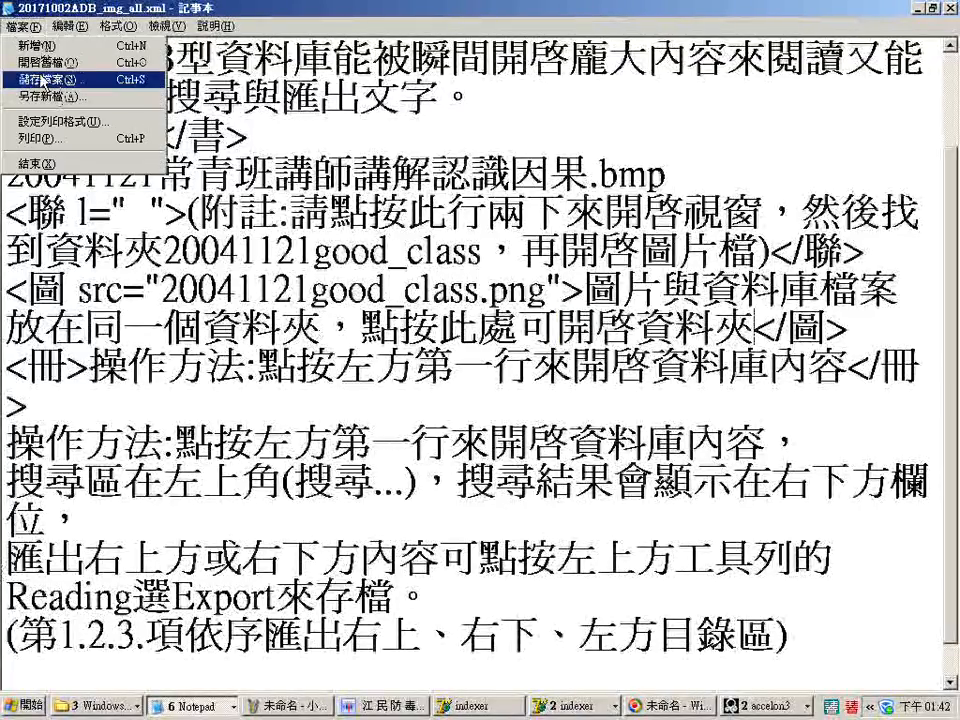
pyautogui.click(40, 78)
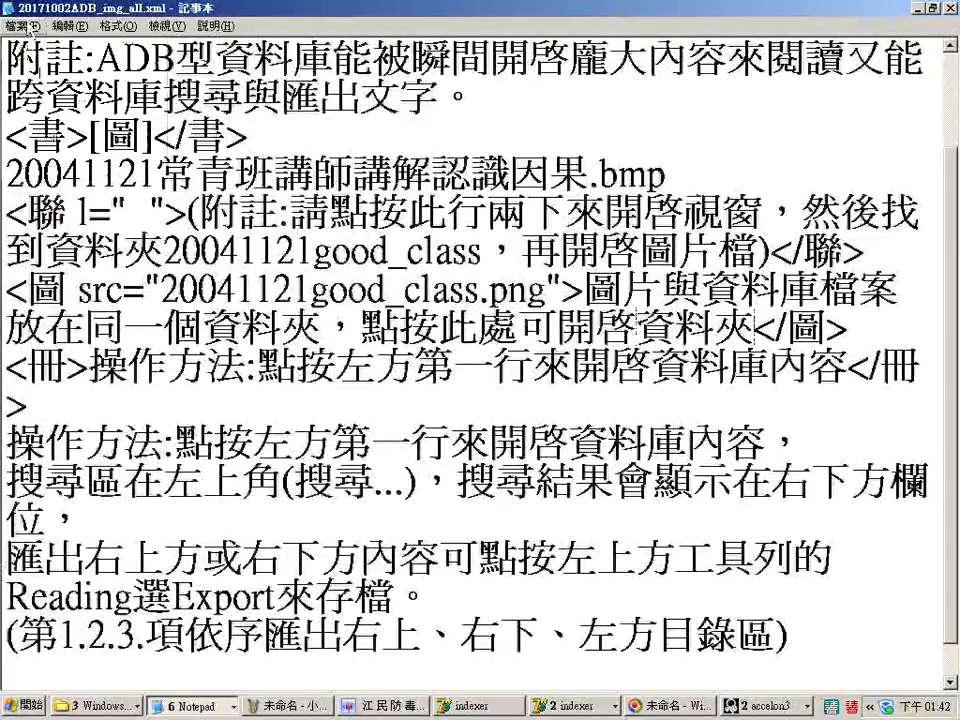
pyautogui.click(33, 27)
pyautogui.click(68, 97)
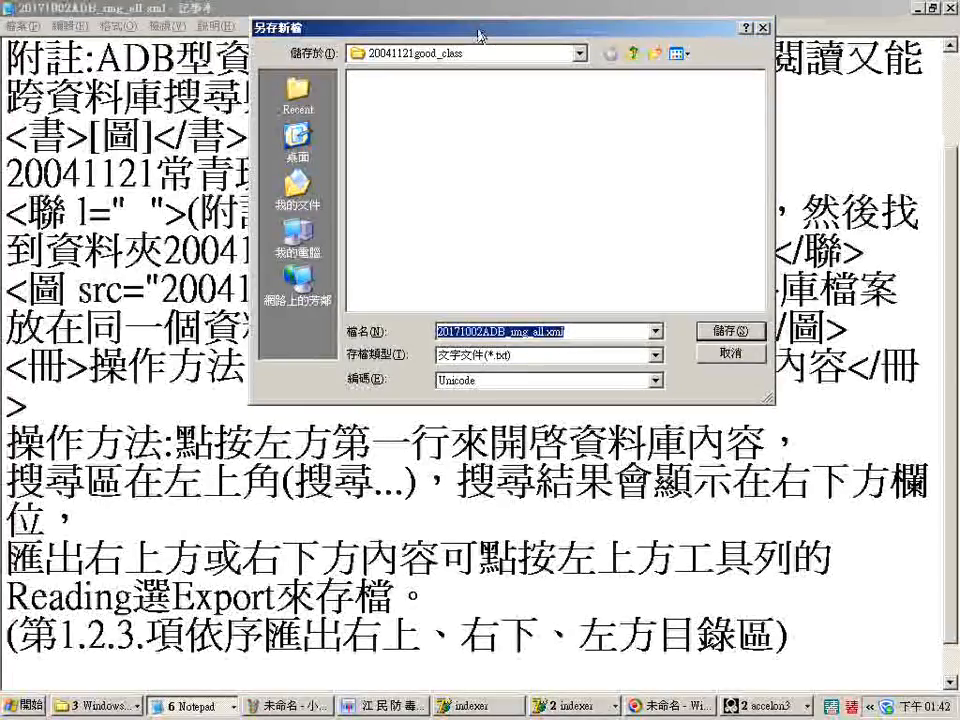
pyautogui.click(720, 335)
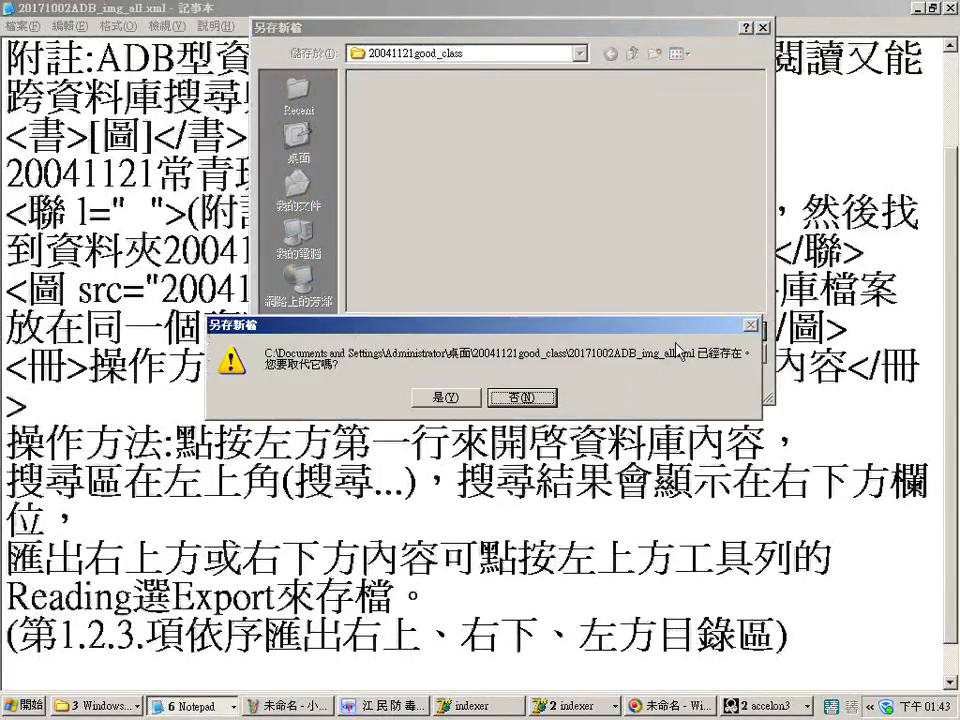
pyautogui.click(445, 398)
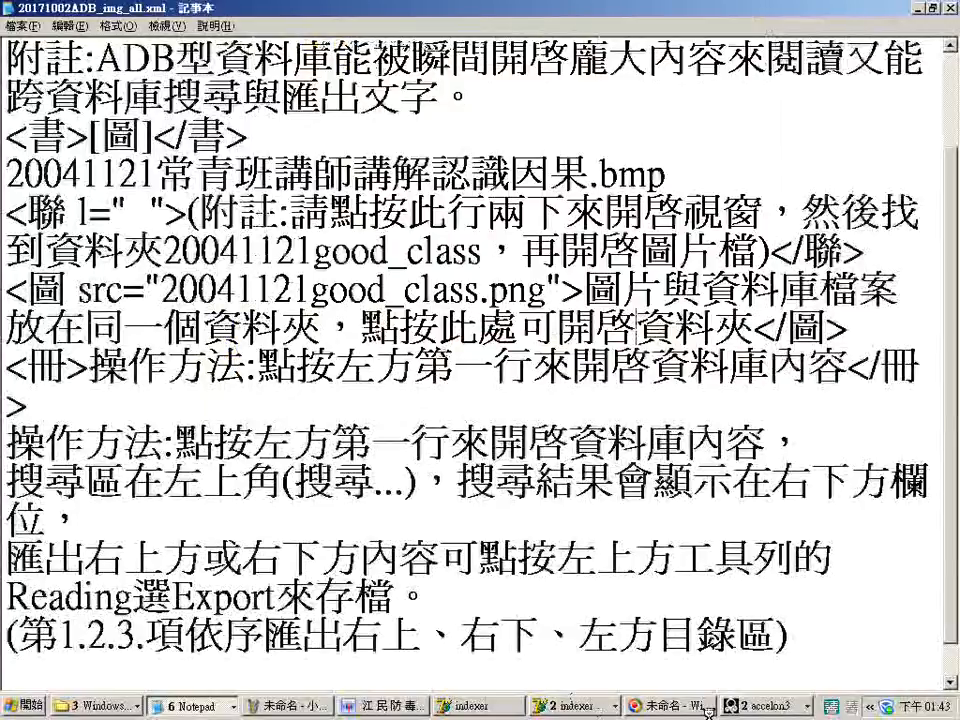
# Step: Close the whole group of accelon3 windows
pyautogui.click(736, 706)
pyautogui.rightClick(735, 704)
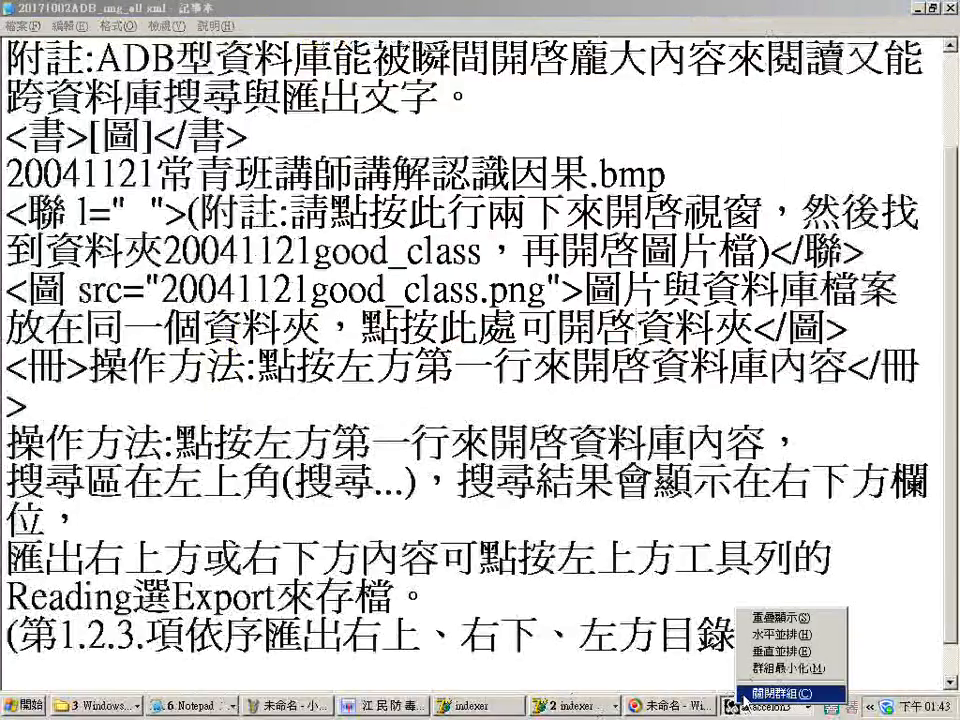
pyautogui.click(742, 695)
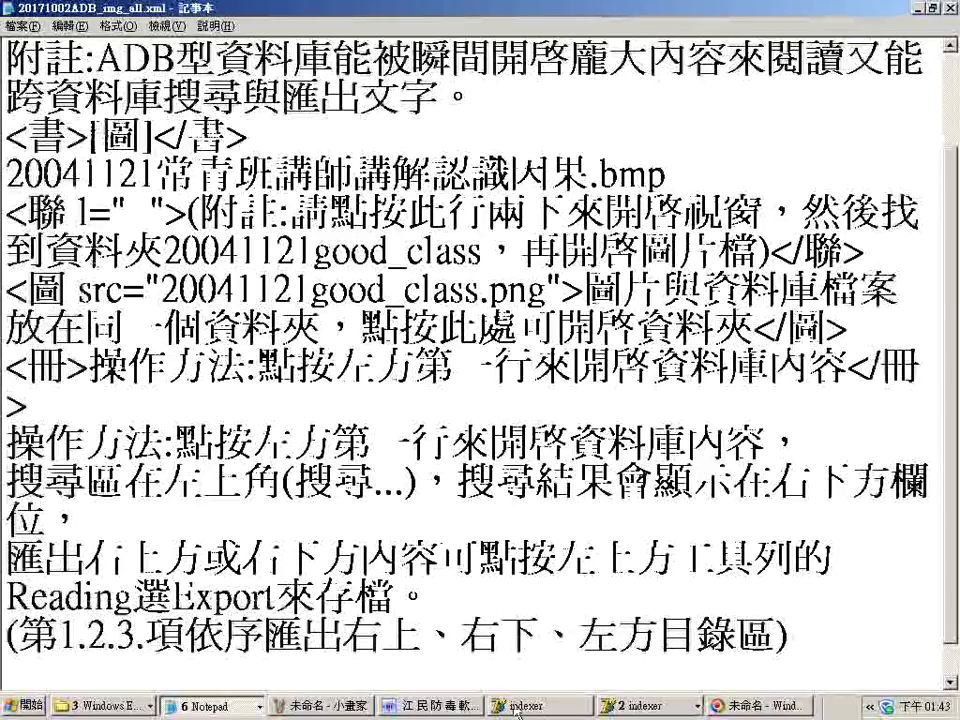
# Step: Cancel the file-open dialog of the extra, empty Indexer and close that Indexer window
pyautogui.click(640, 706)
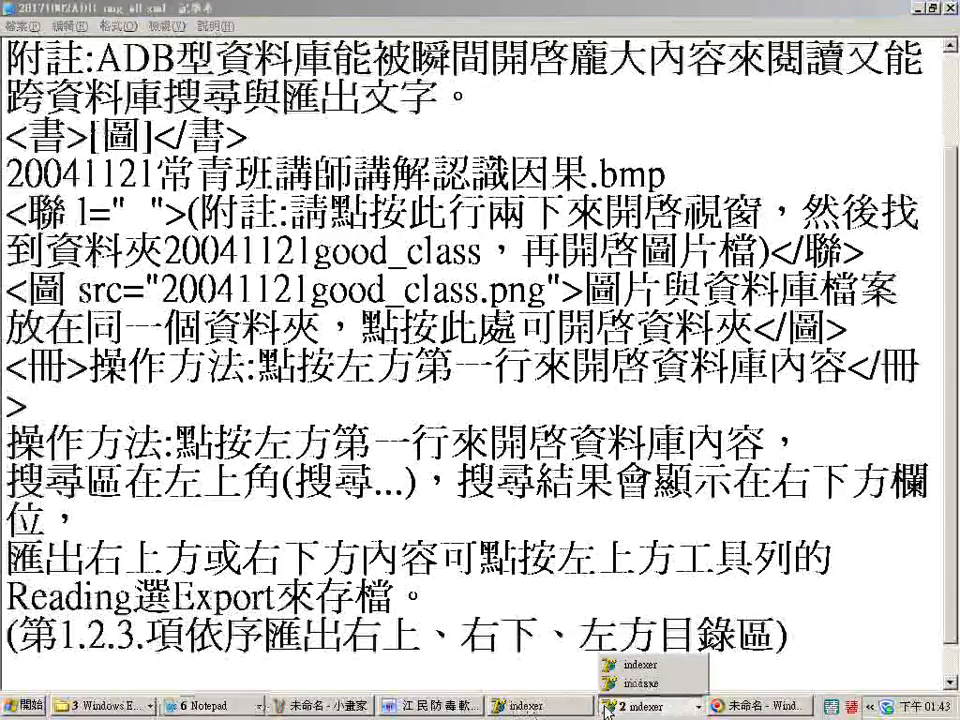
pyautogui.click(632, 660)
pyautogui.rightClick(625, 706)
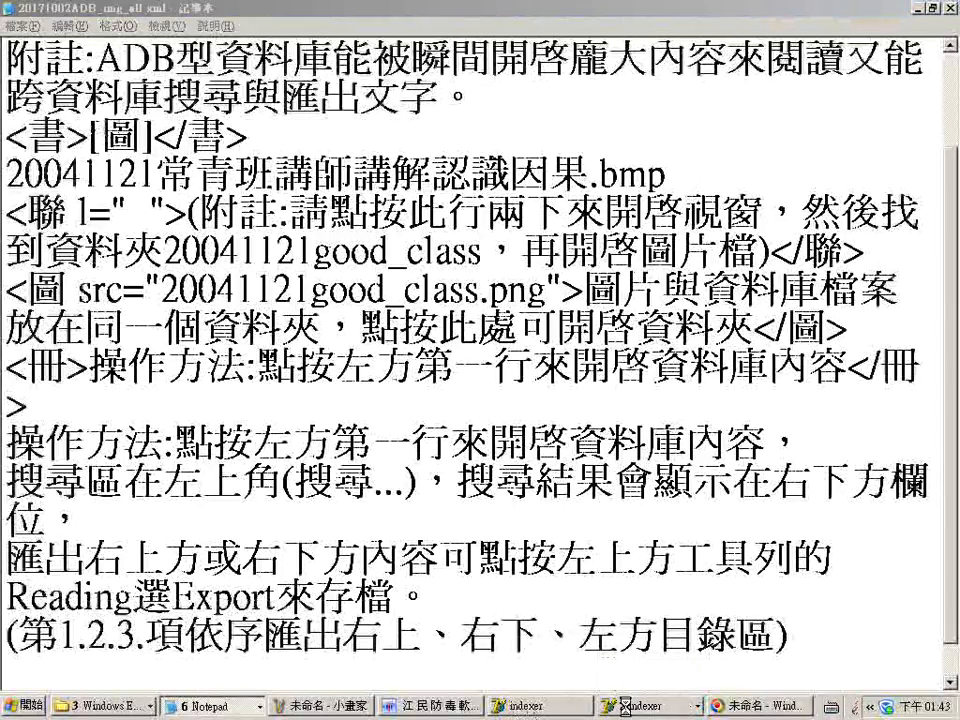
pyautogui.click(642, 696)
pyautogui.rightClick(620, 711)
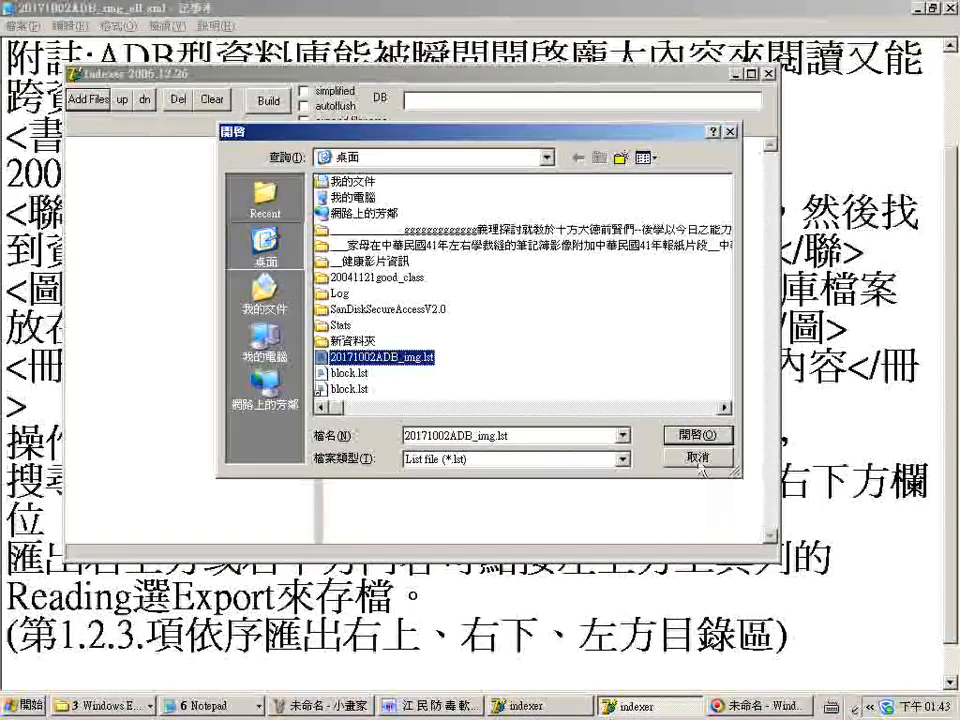
pyautogui.click(699, 460)
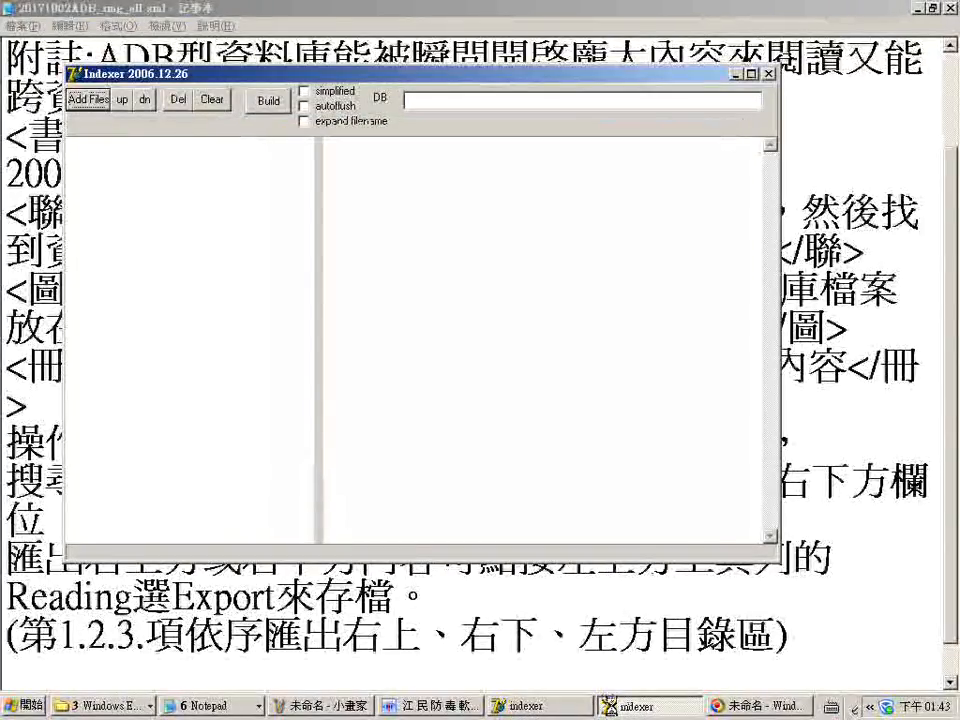
pyautogui.click(768, 74)
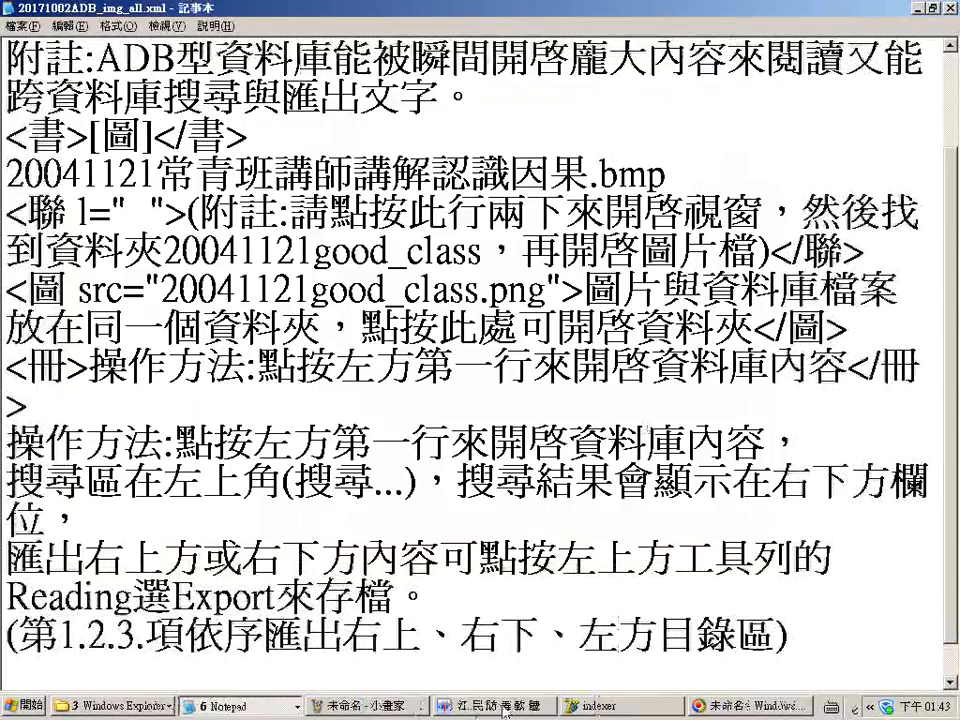
# Step: Switch to the remaining Indexer, clear its file list and load 20171002ADB_img.lst from the 20041121good_class folder
pyautogui.click(570, 712)
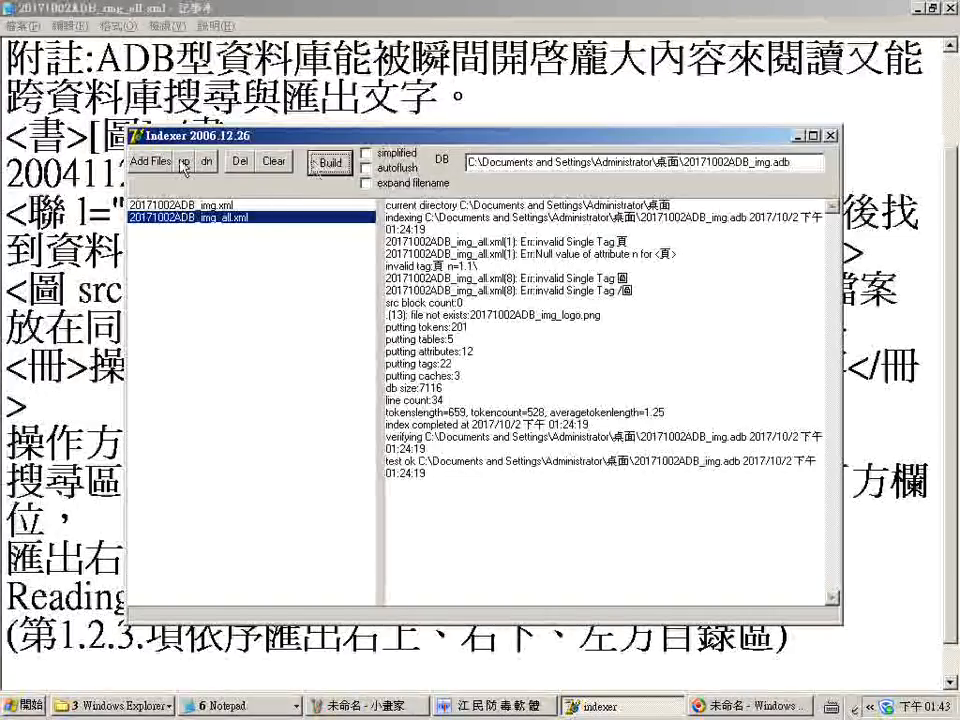
pyautogui.click(278, 163)
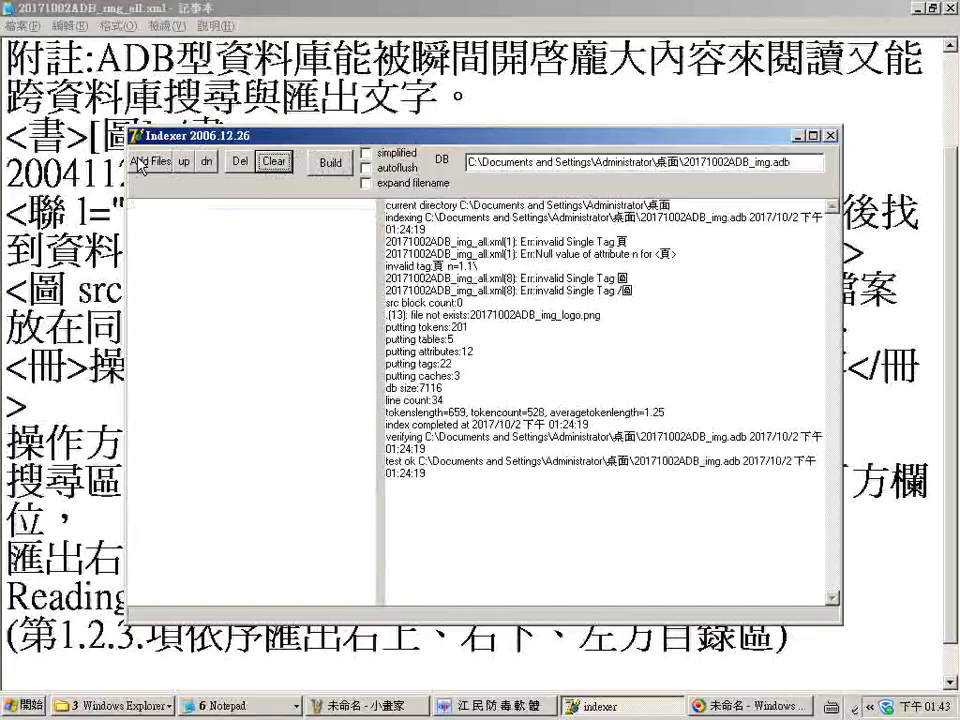
pyautogui.click(148, 165)
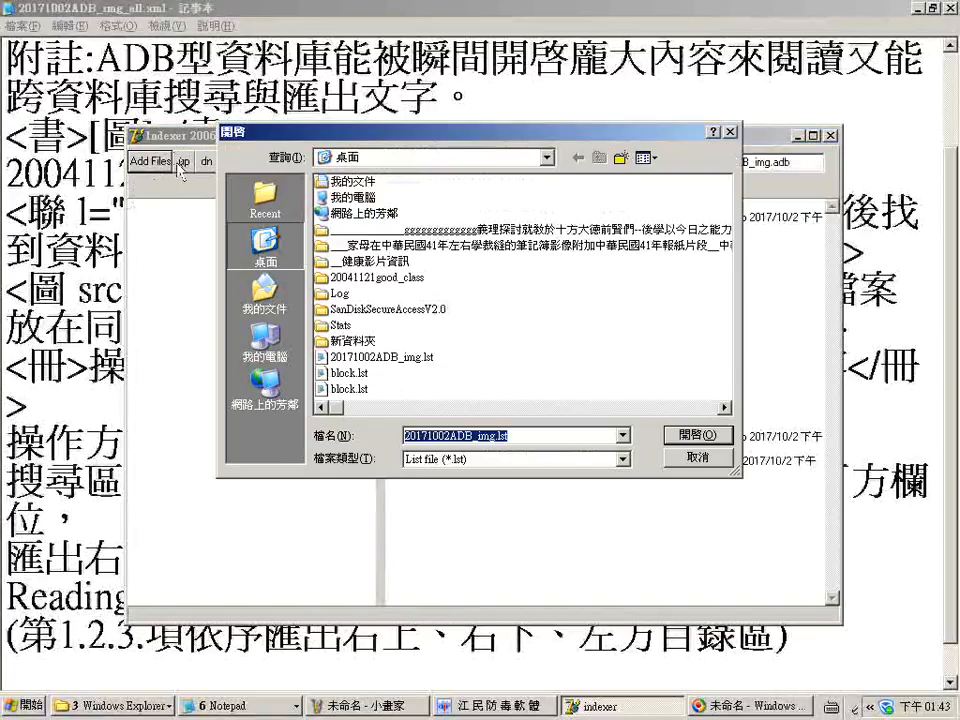
pyautogui.click(400, 287)
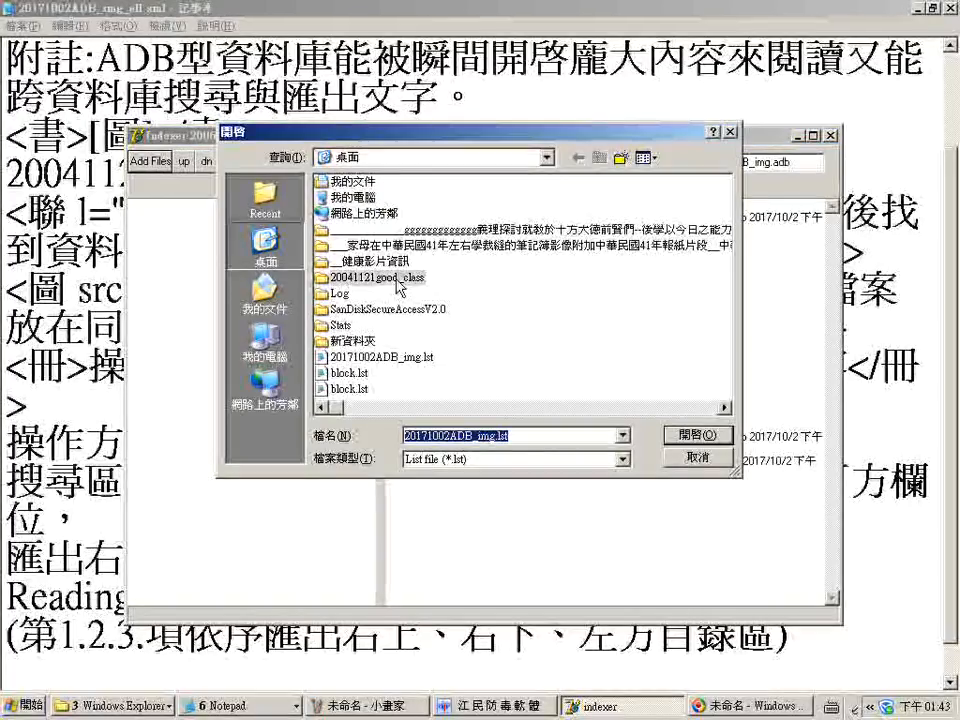
pyautogui.click(400, 287)
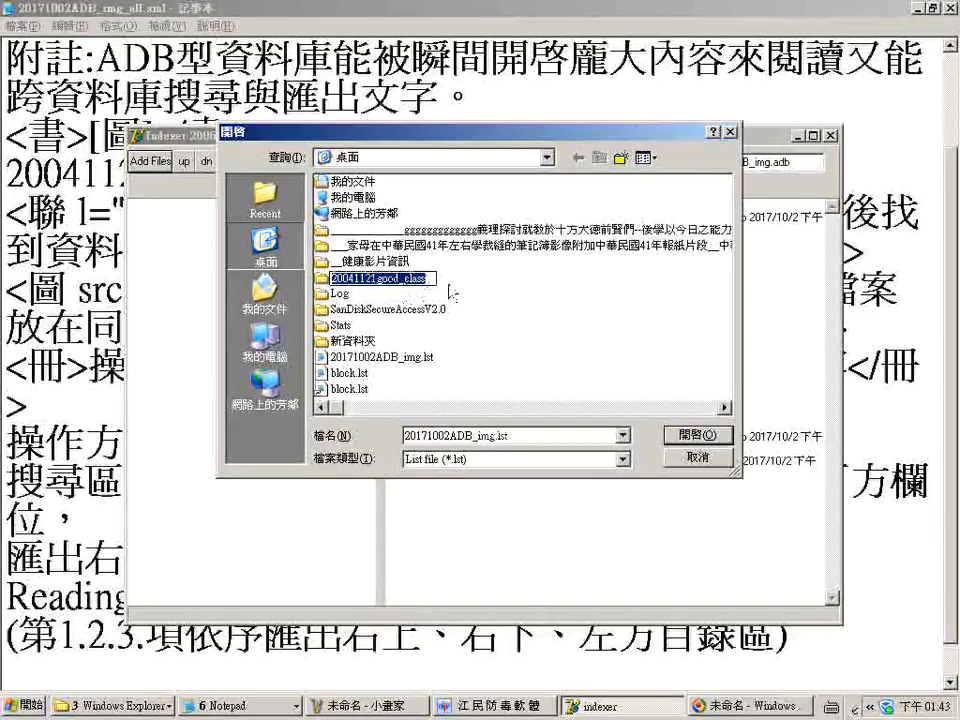
pyautogui.click(448, 285)
pyautogui.click(415, 280)
pyautogui.doubleClick(414, 280)
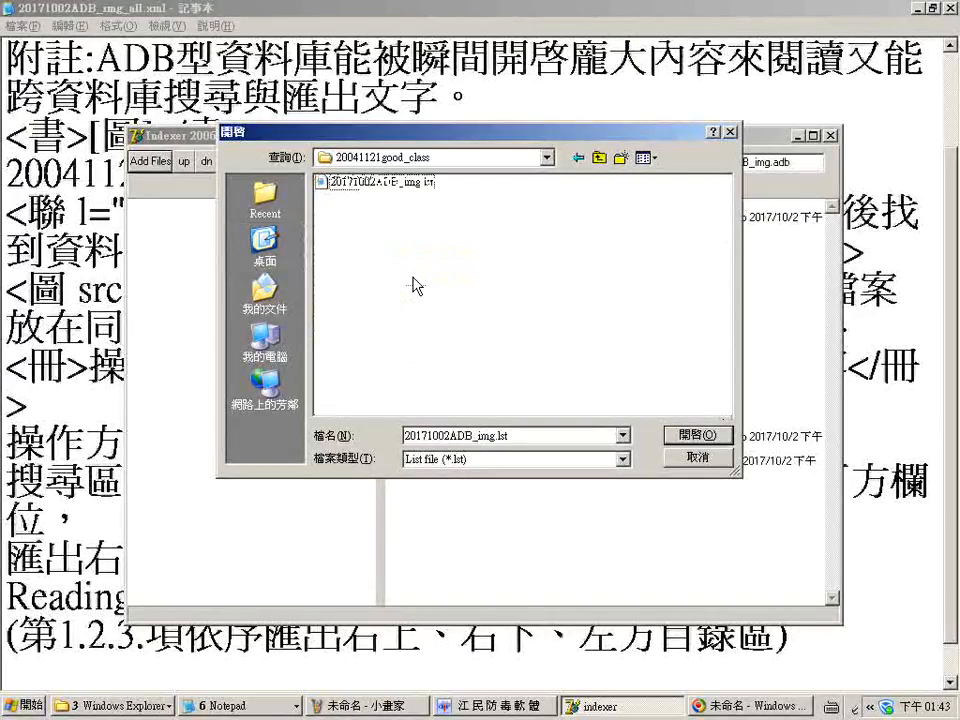
pyautogui.click(399, 184)
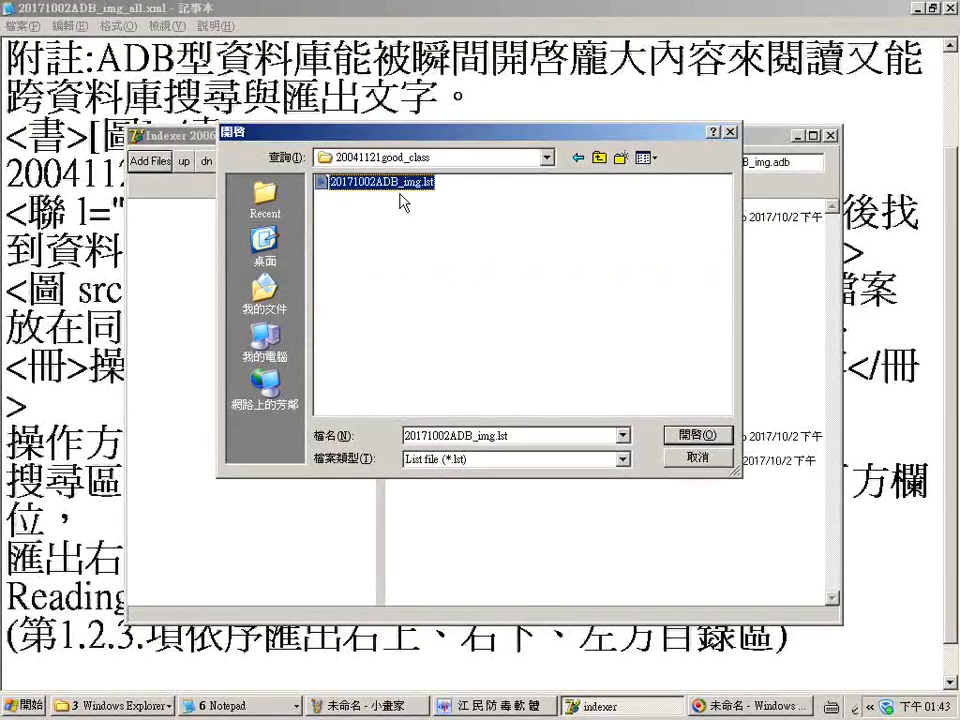
pyautogui.doubleClick(400, 184)
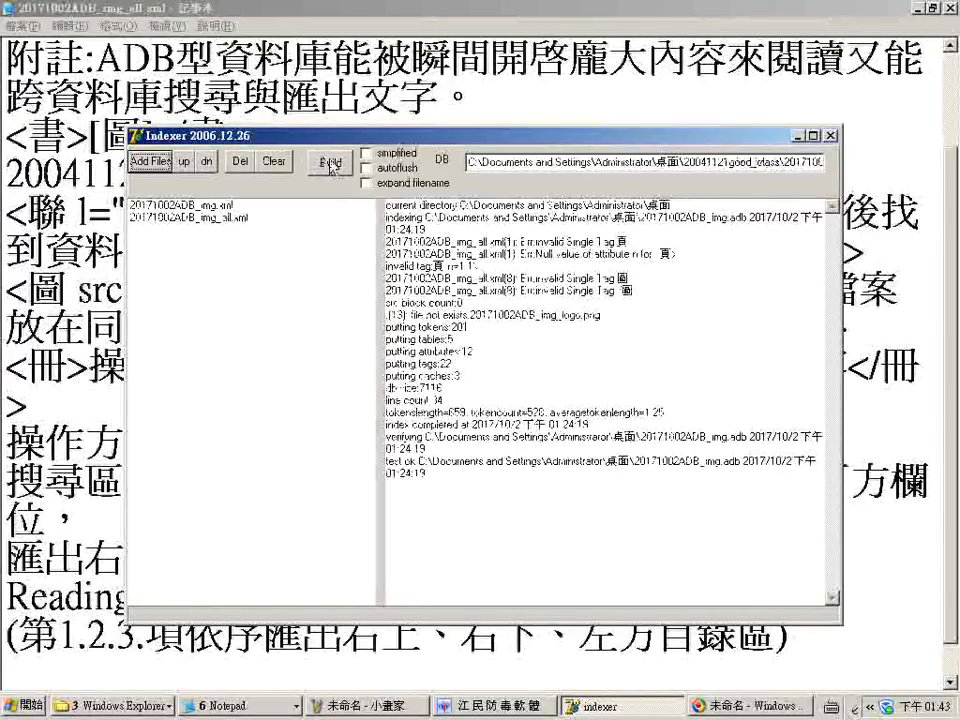
# Step: Build the 20171002ADB_img database and check the database size and missing-file lines in the build log
pyautogui.click(330, 162)
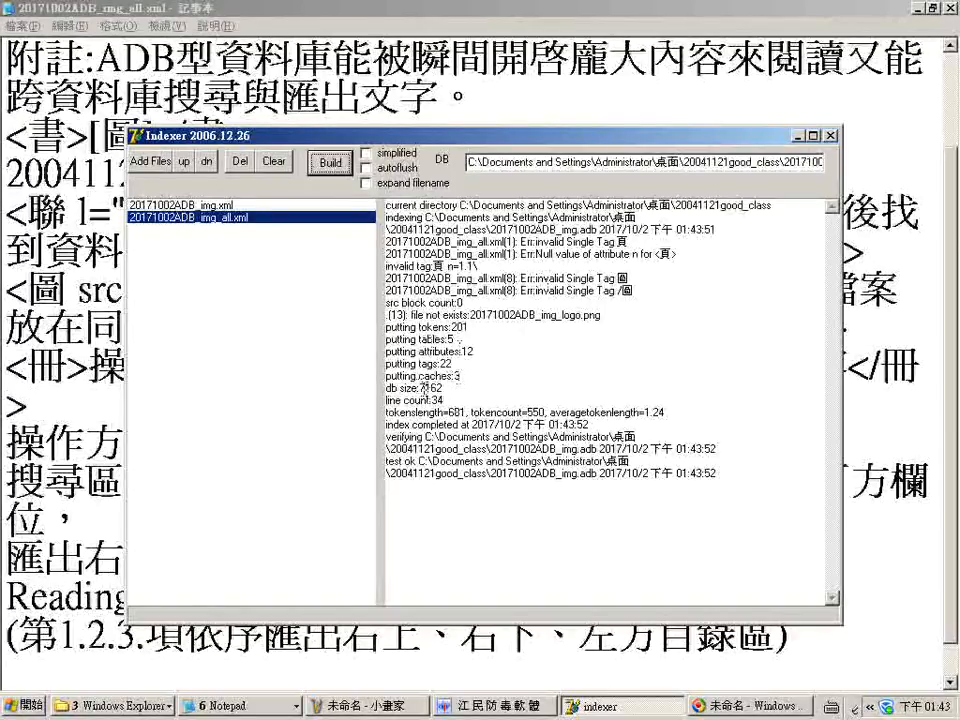
pyautogui.moveTo(386, 388); pyautogui.dragTo(446, 390)
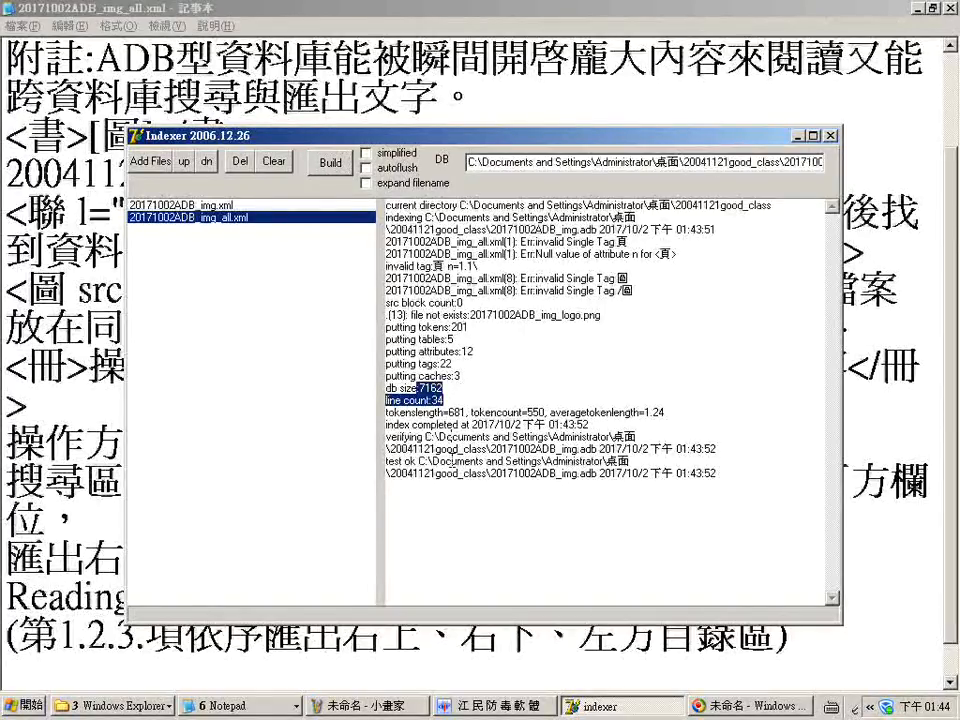
pyautogui.click(441, 461)
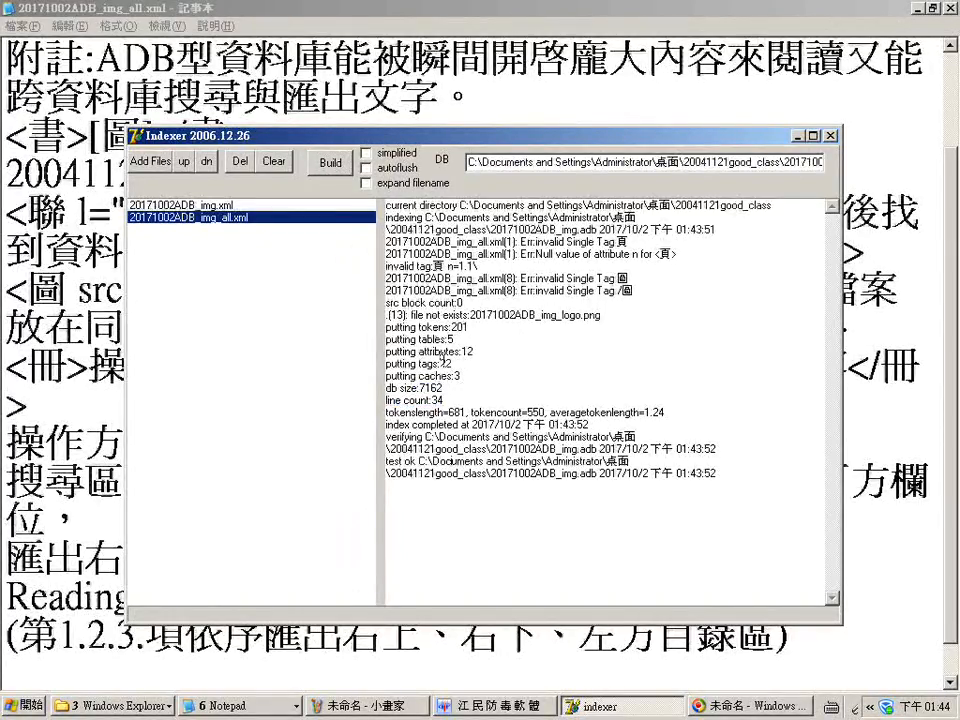
pyautogui.moveTo(558, 315); pyautogui.dragTo(600, 327)
pyautogui.click(626, 328)
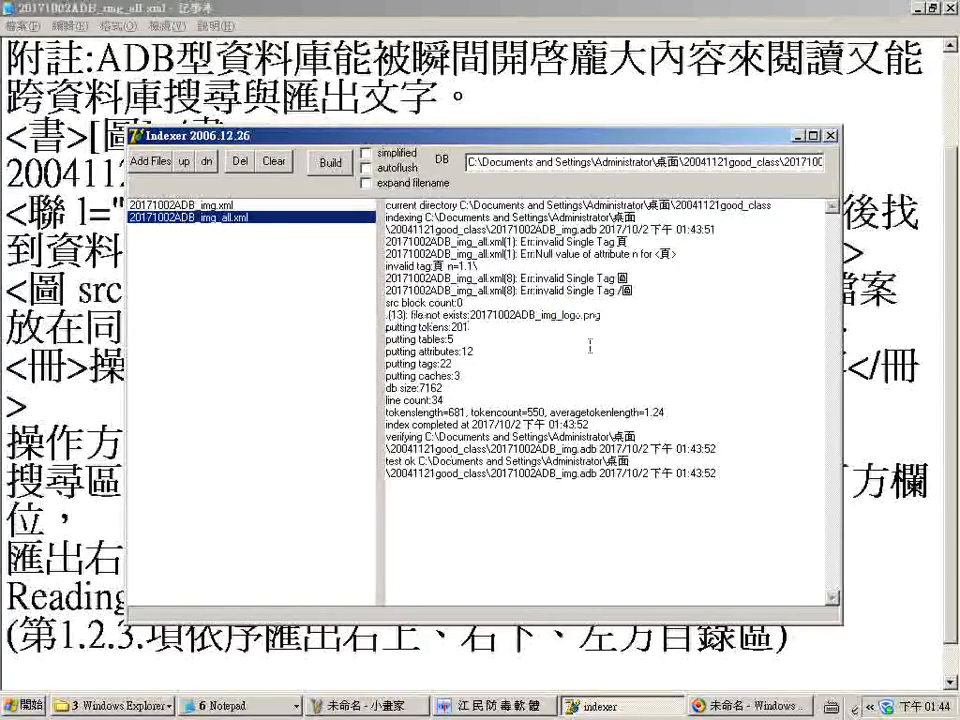
# Step: Open the rebuilt 20171002ADB_img.adb from the 20041121good_class folder in accelon3 and minimize the database list window
pyautogui.click(135, 706)
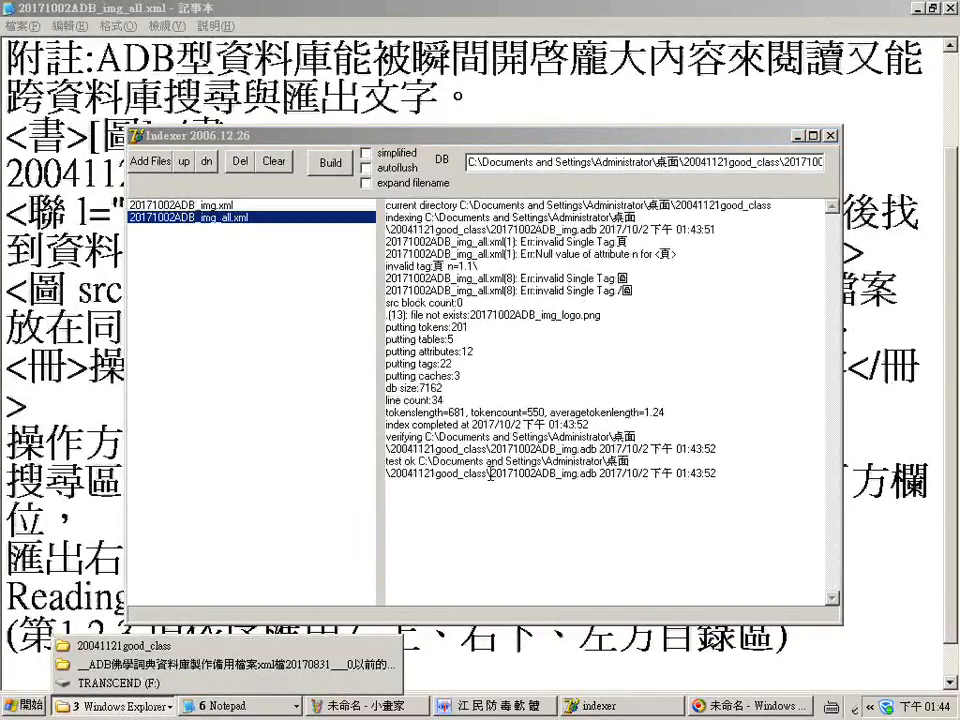
pyautogui.moveTo(490, 474); pyautogui.dragTo(598, 474)
pyautogui.click(130, 711)
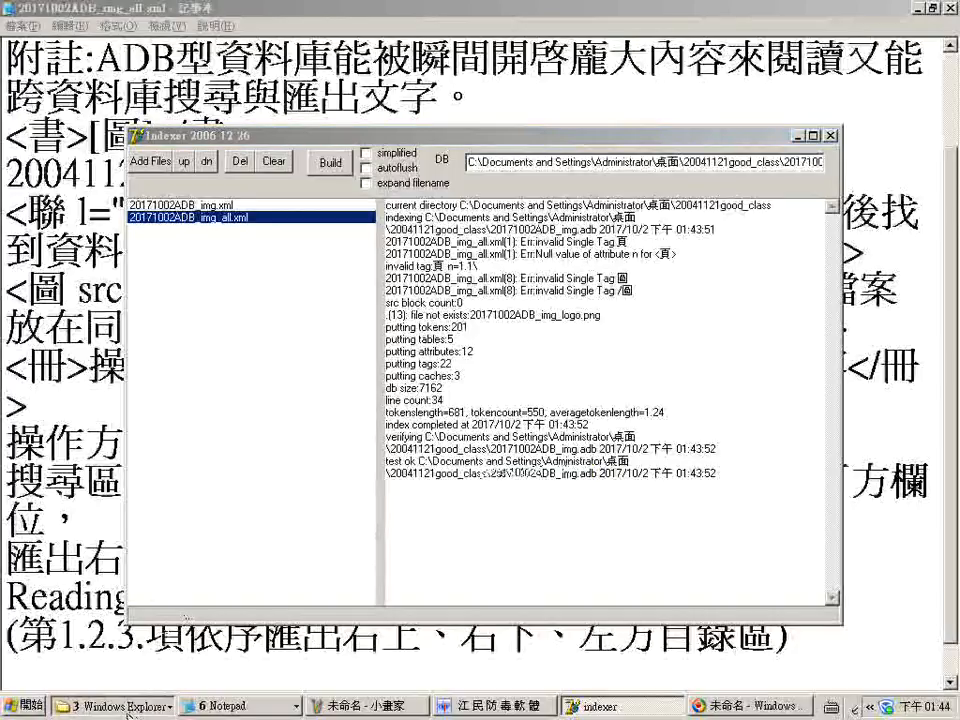
pyautogui.click(108, 484)
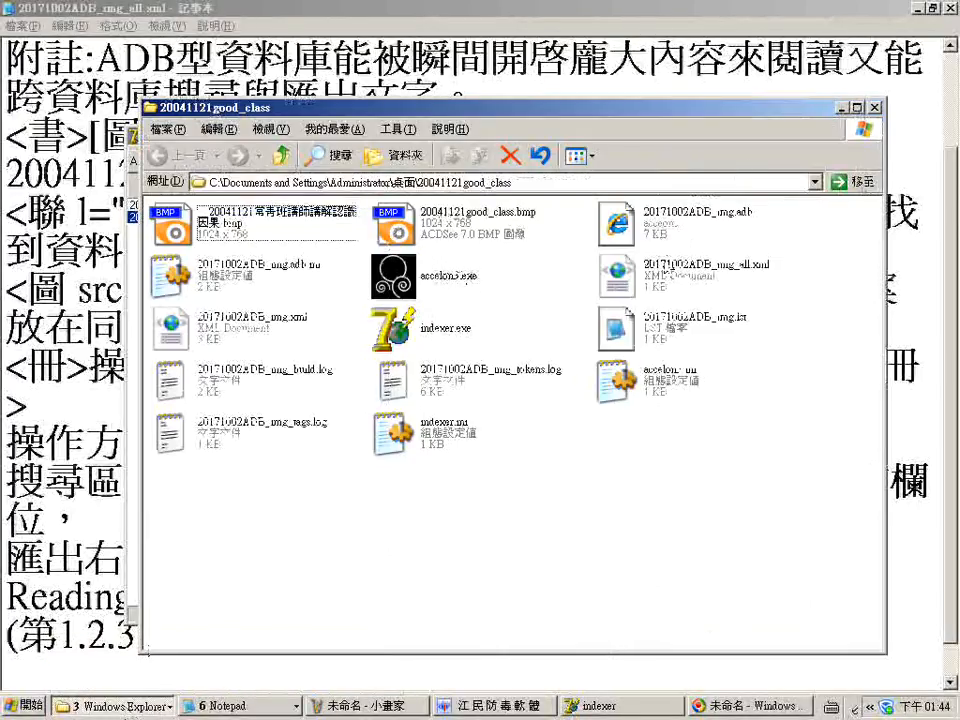
pyautogui.click(685, 228)
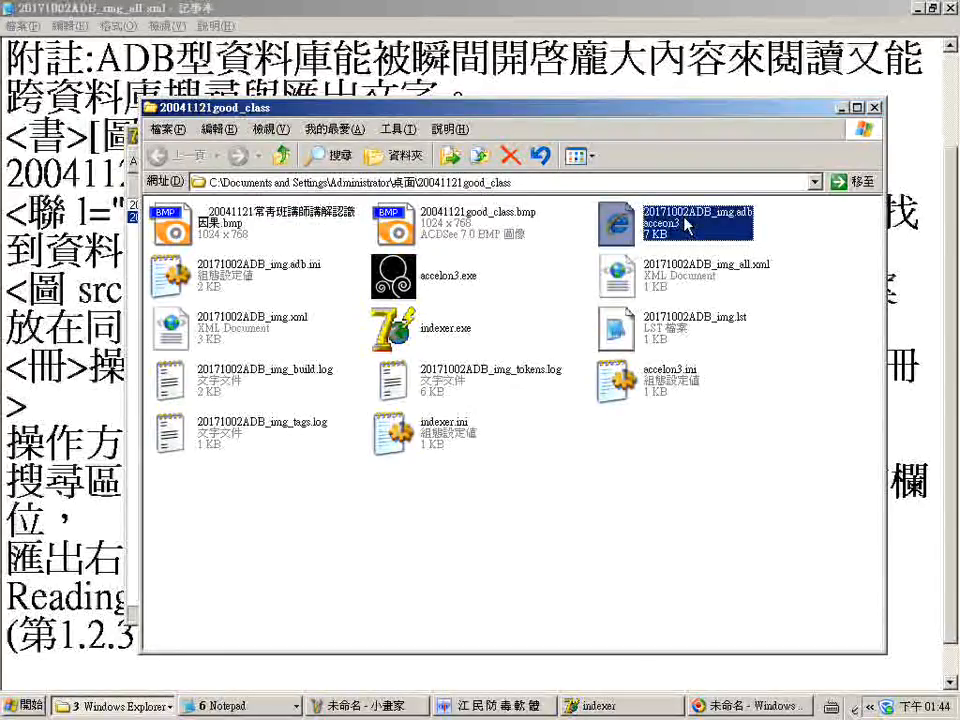
pyautogui.moveTo(686, 226); pyautogui.dragTo(418, 287)
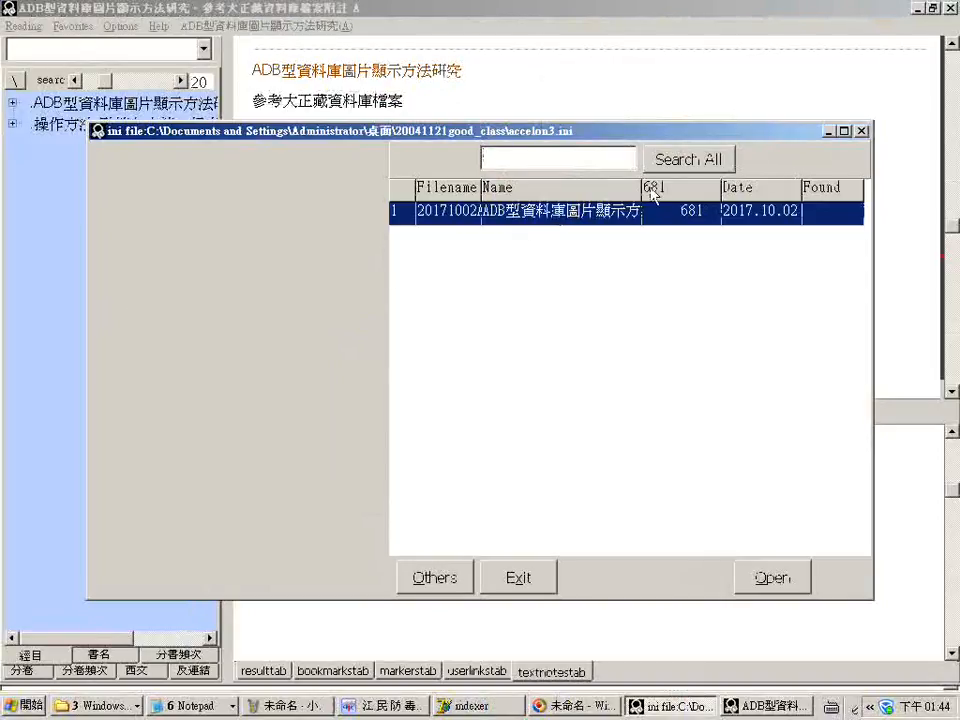
pyautogui.click(830, 131)
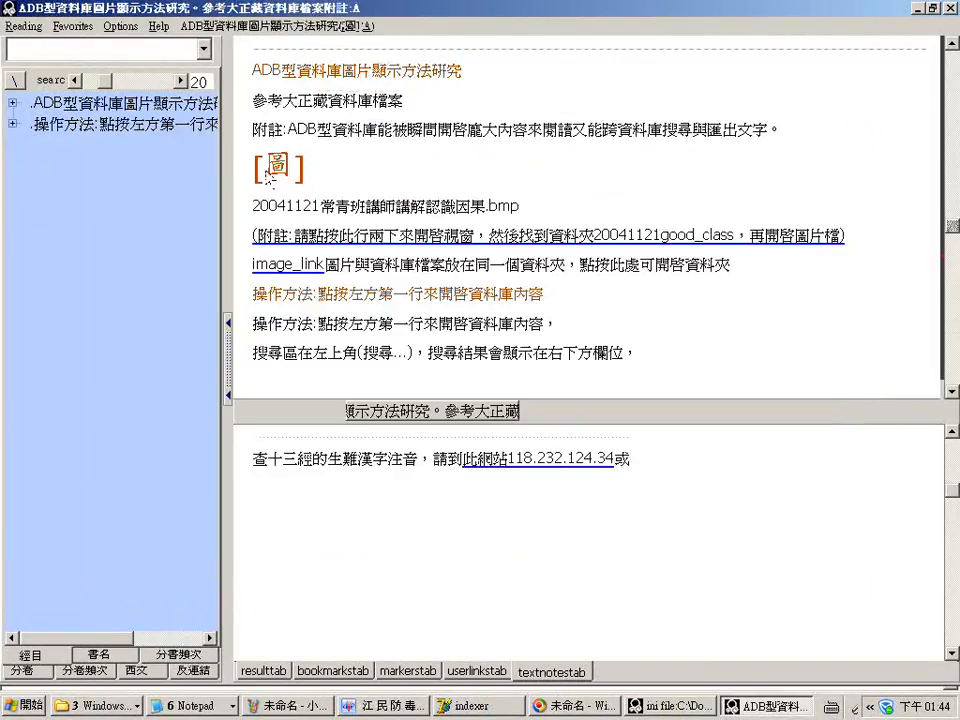
# Step: Go to the [圖] entry under the first contents heading, follow its underlined 附註 link, and close the folder window it opens
pyautogui.click(35, 123)
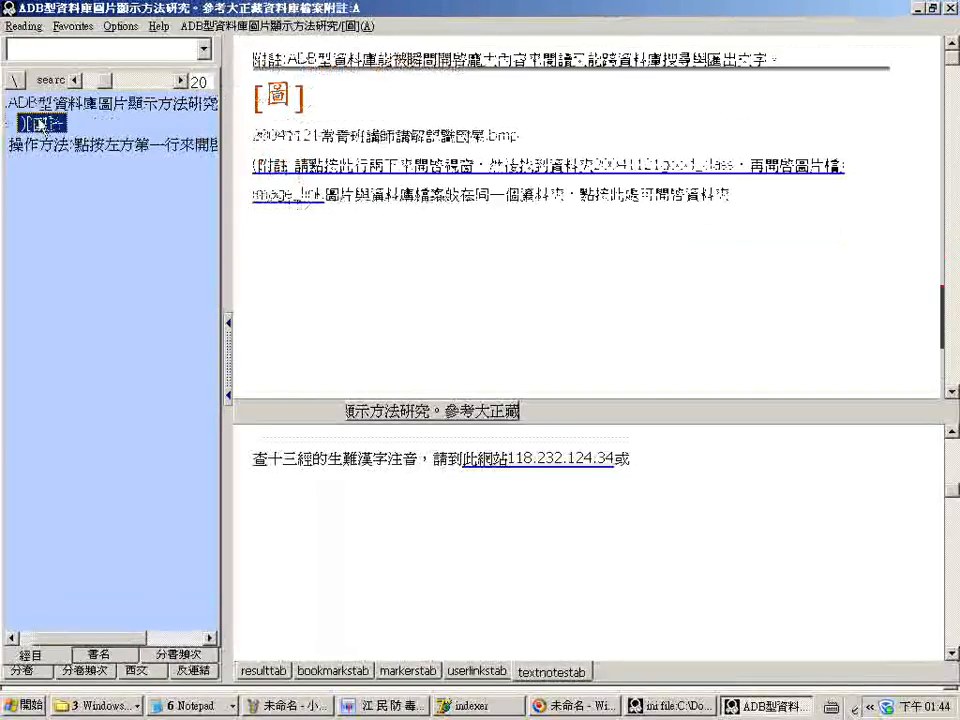
pyautogui.click(370, 163)
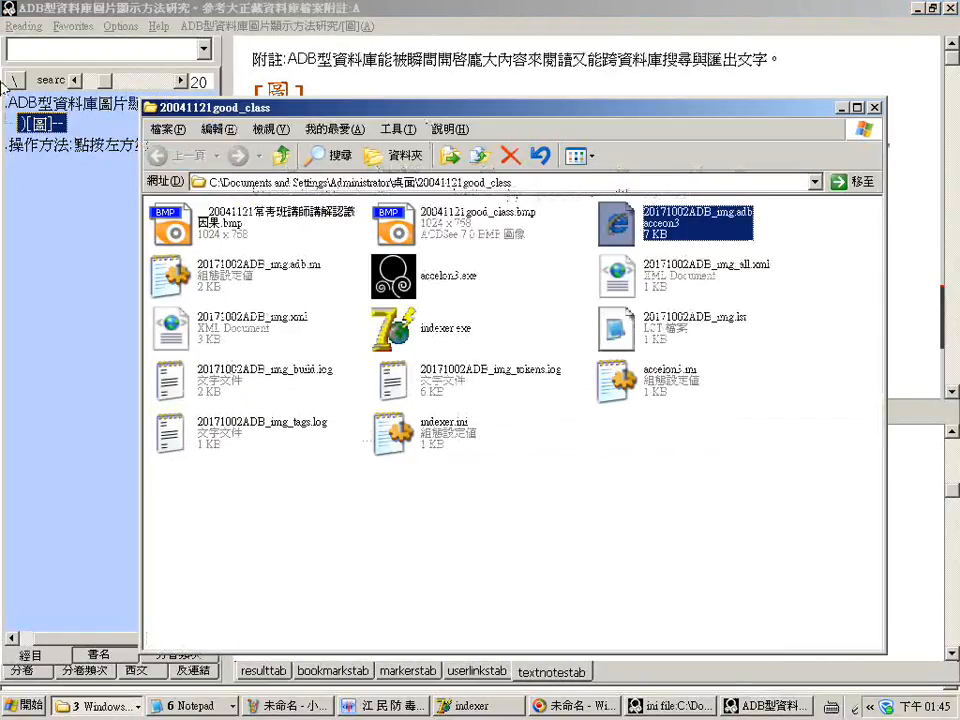
pyautogui.click(876, 108)
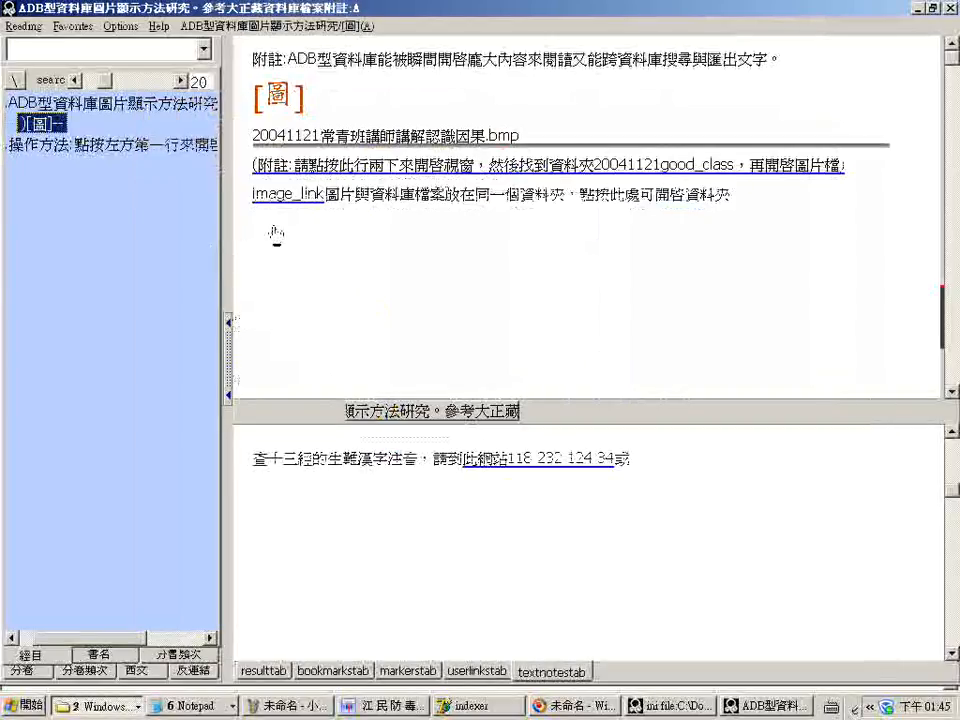
# Step: Test the image_link link twice, closing the 20041121good_class folder window each time
pyautogui.click(312, 195)
pyautogui.doubleClick(314, 169)
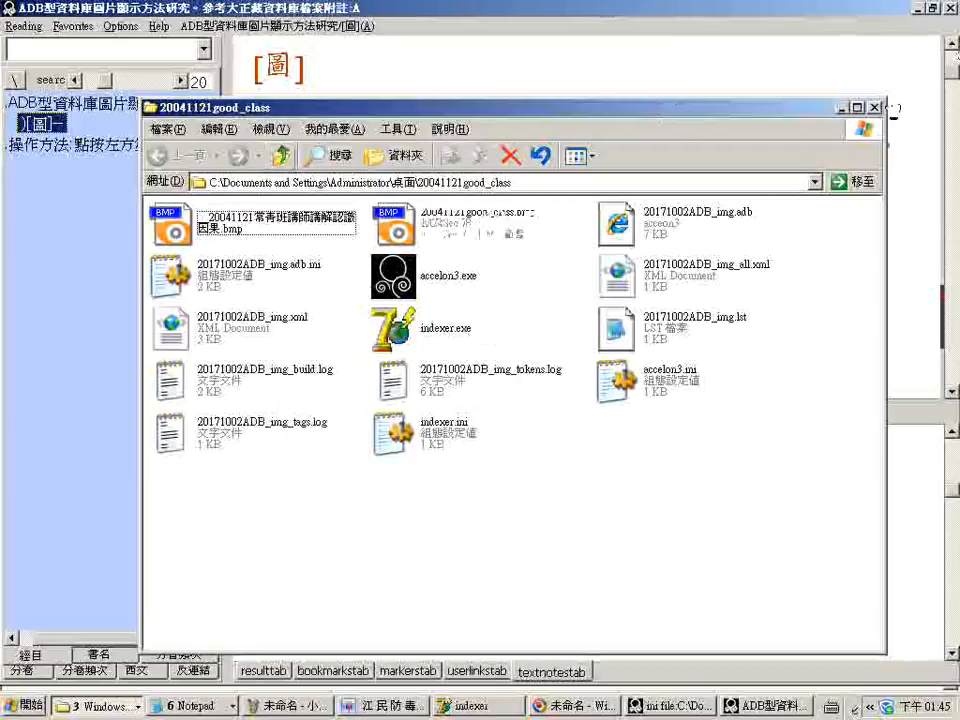
pyautogui.click(868, 104)
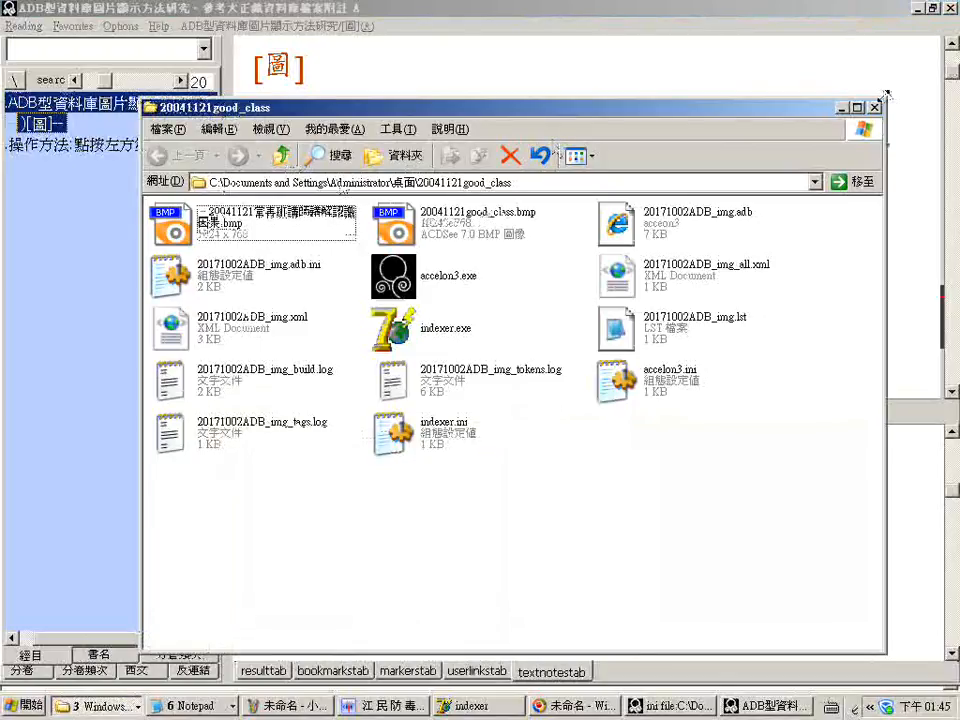
pyautogui.click(875, 105)
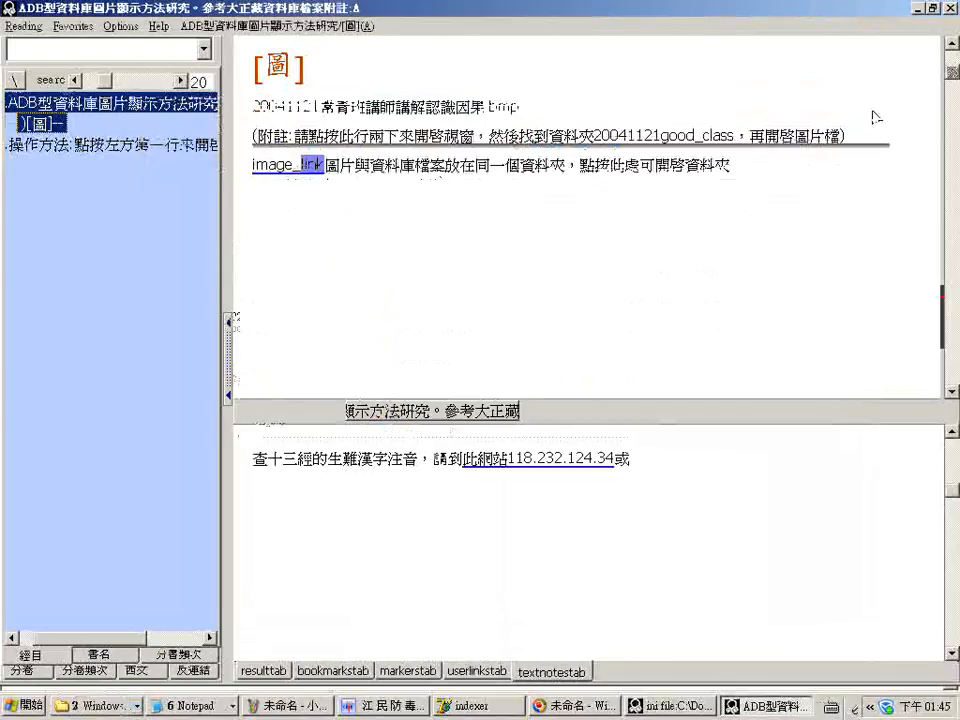
pyautogui.doubleClick(276, 172)
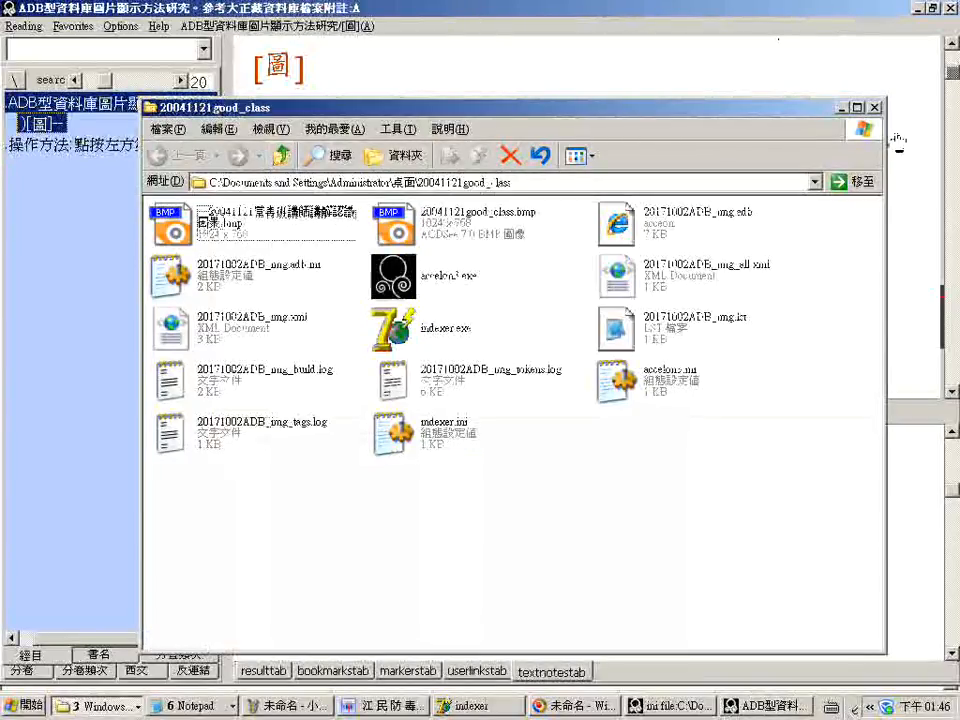
pyautogui.click(874, 107)
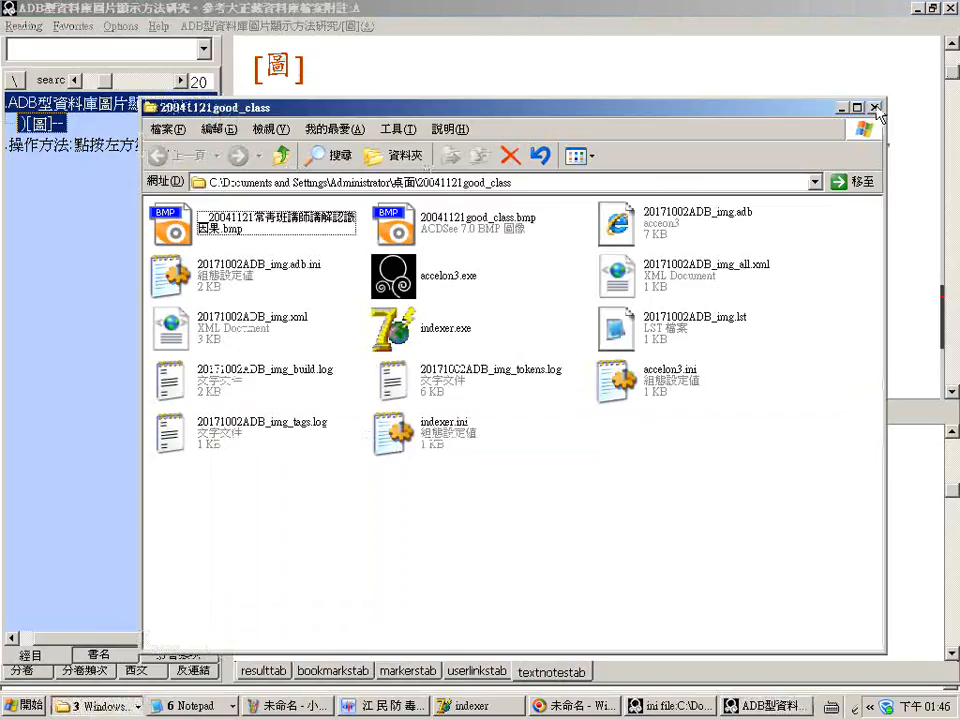
pyautogui.click(874, 107)
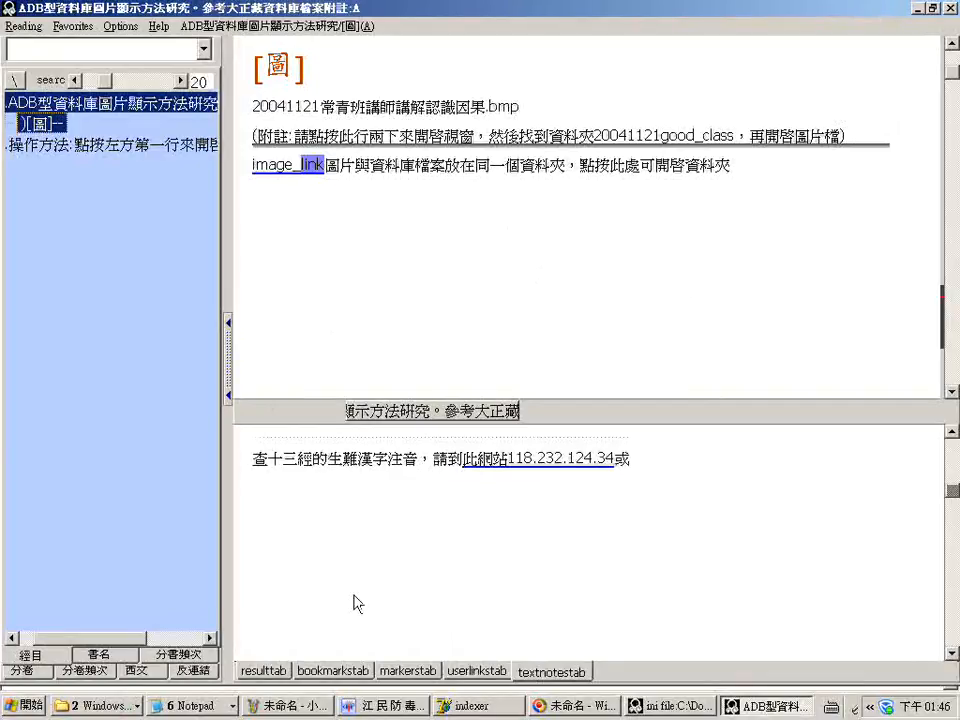
# Step: In 20171002ADB_img_all.xml, replace the 圖 tag's src file name with blank space and select 此 in 點按此處
pyautogui.click(190, 705)
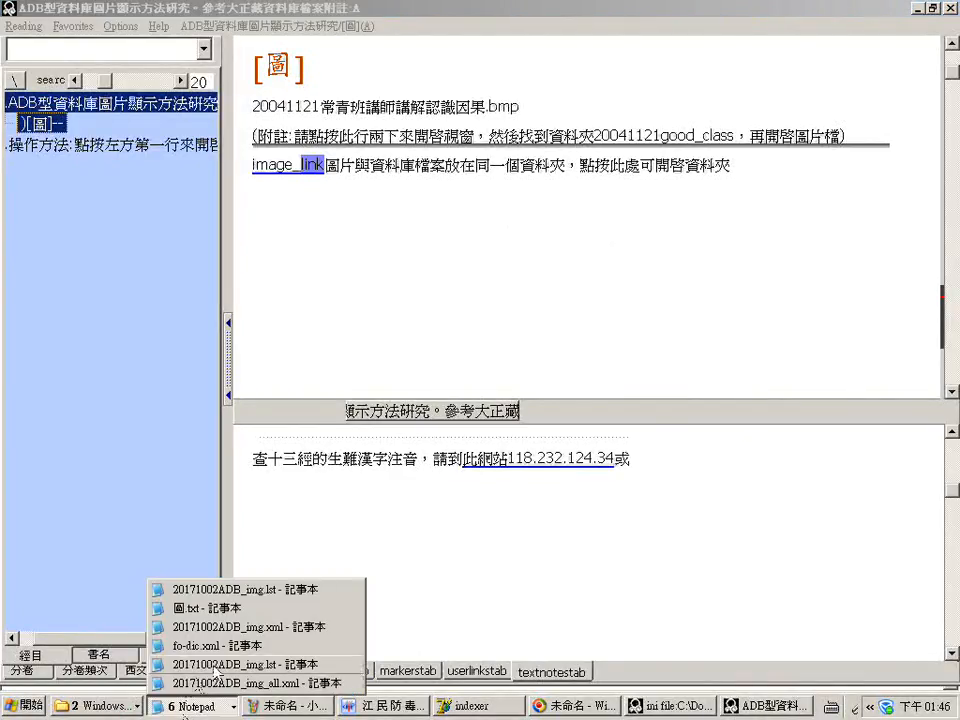
pyautogui.click(212, 683)
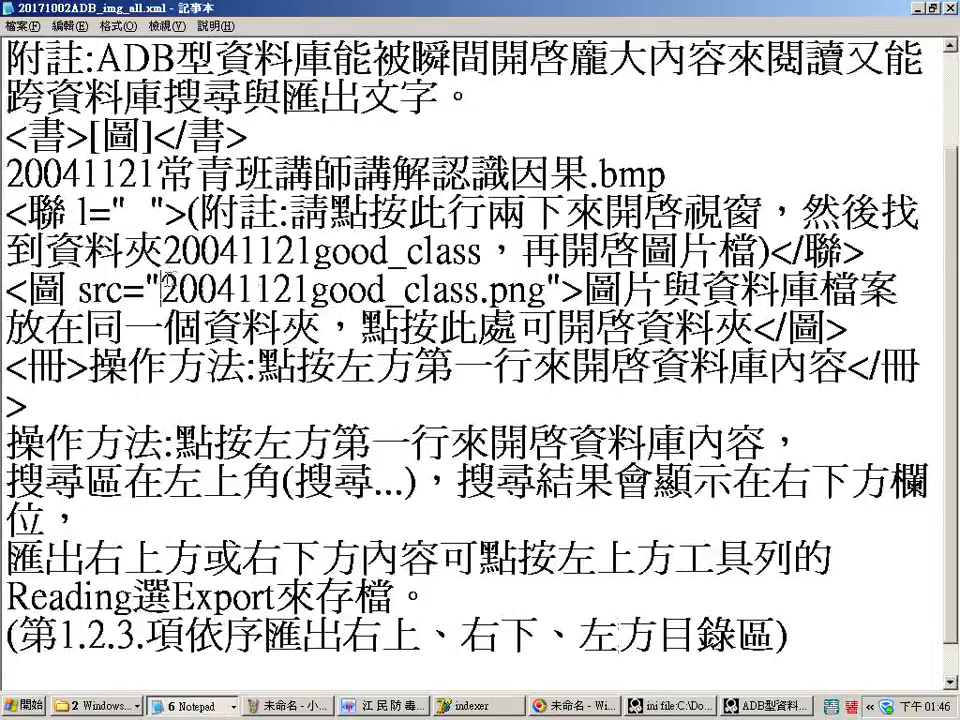
pyautogui.moveTo(165, 290); pyautogui.dragTo(546, 289)
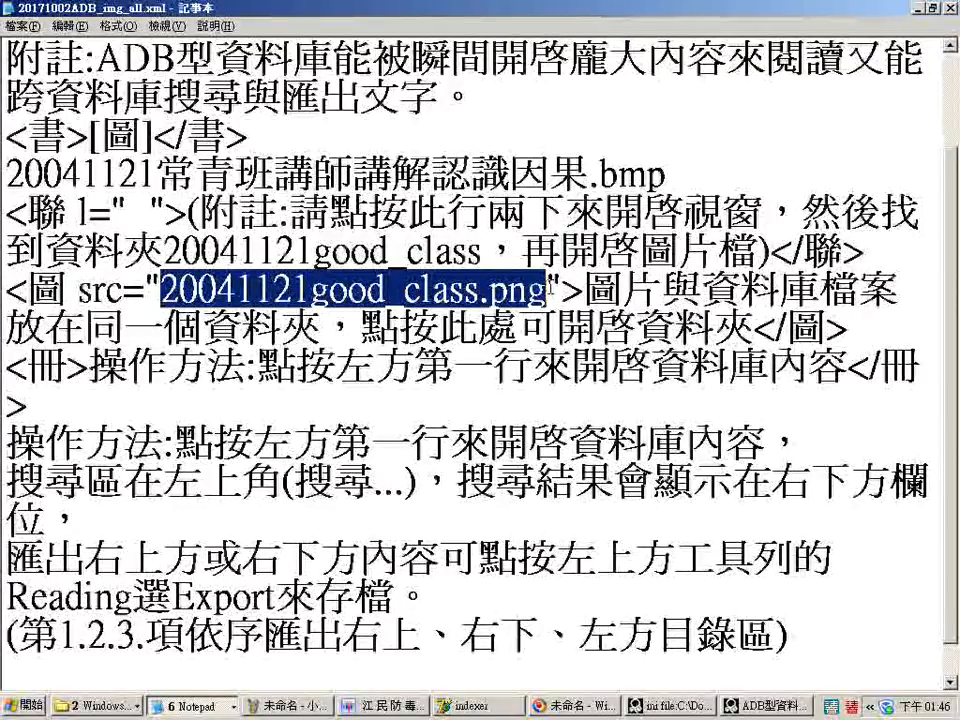
pyautogui.press('Delete')
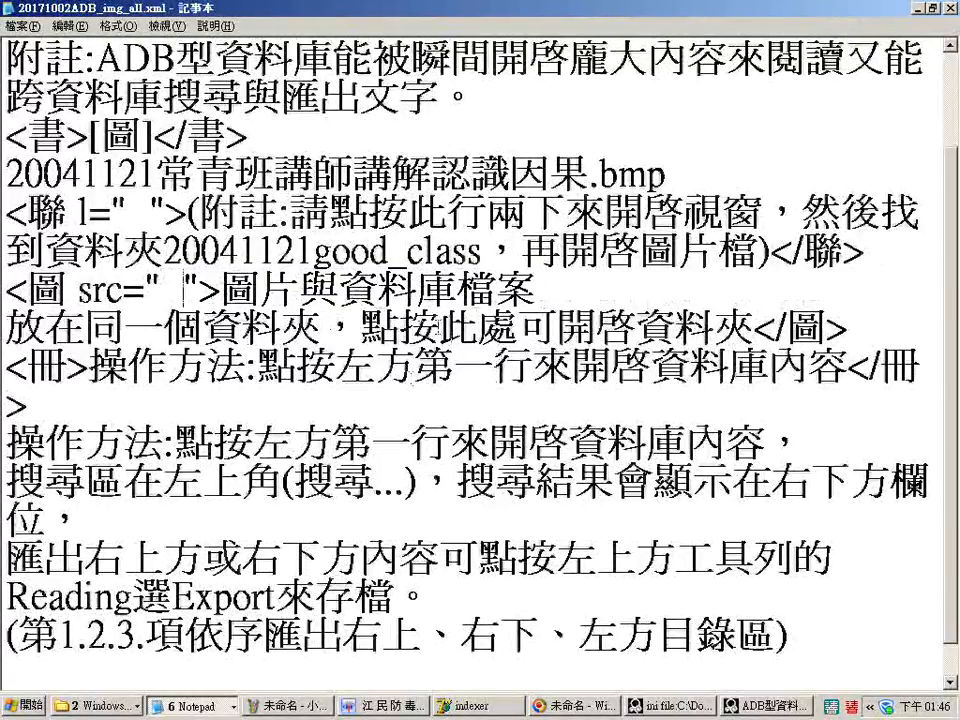
pyautogui.moveTo(442, 327); pyautogui.dragTo(470, 324)
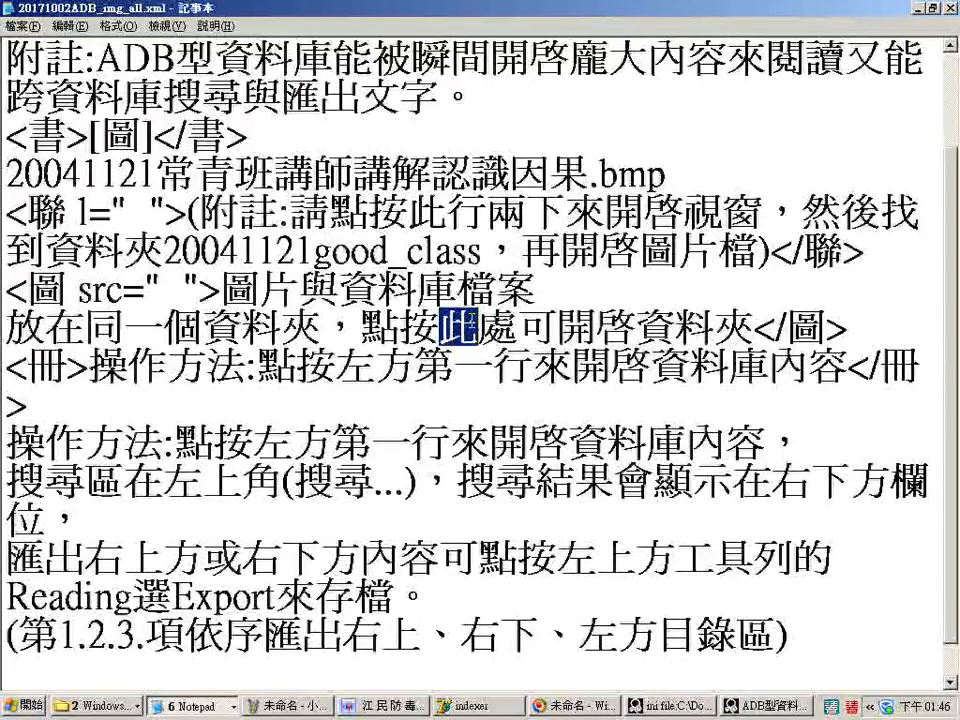
pyautogui.write('ㄏㄨㄚ')
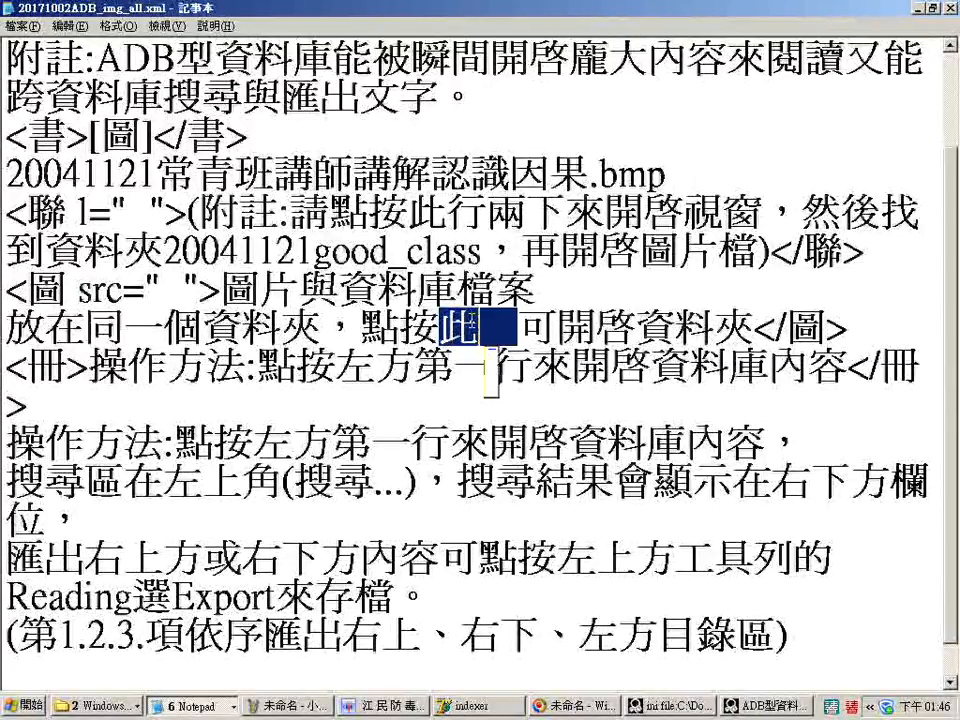
pyautogui.write('ˋ')
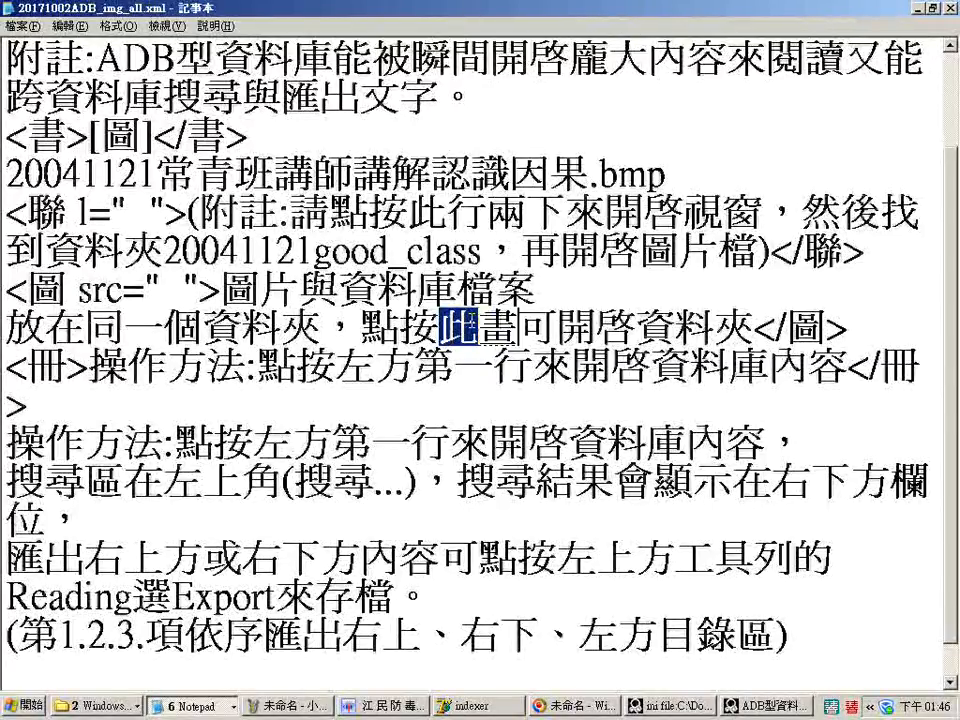
pyautogui.write('ㄉ')
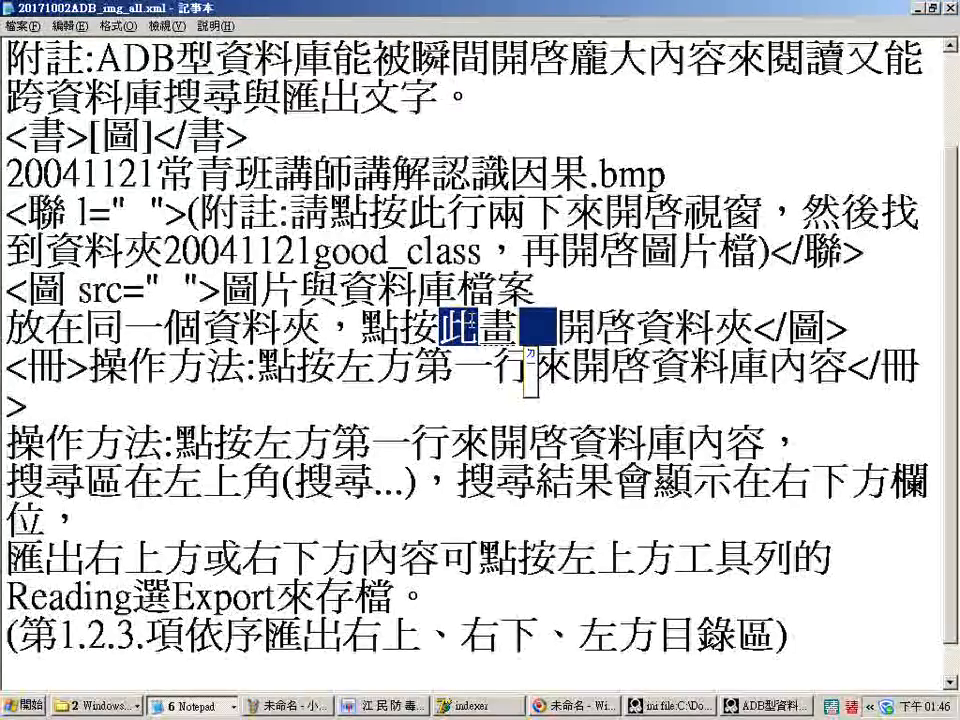
pyautogui.press('BackSpace')
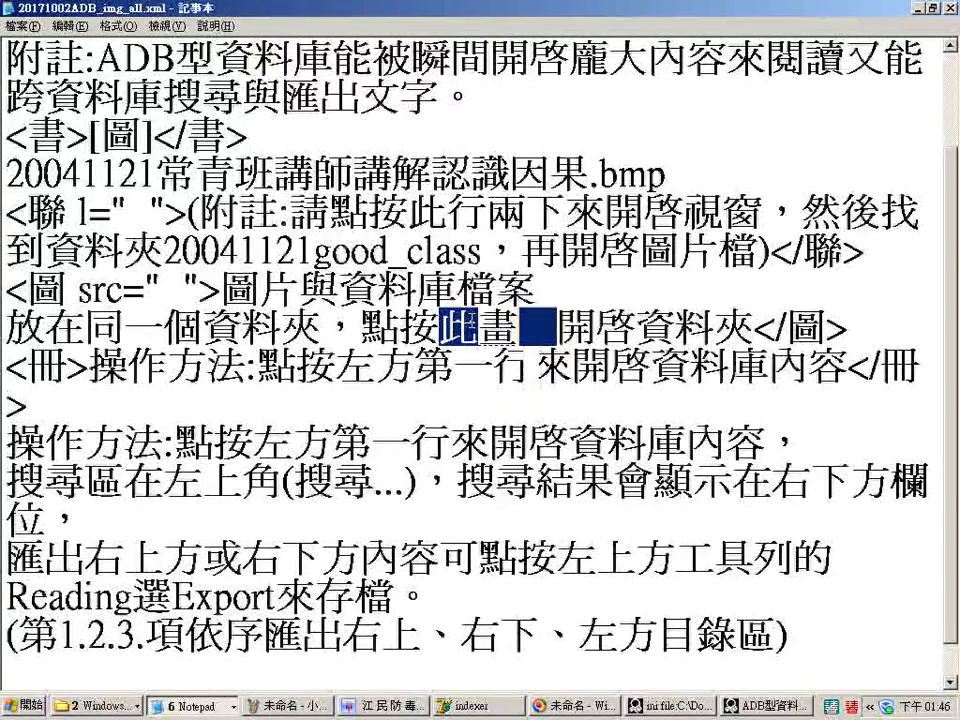
pyautogui.write('底線')
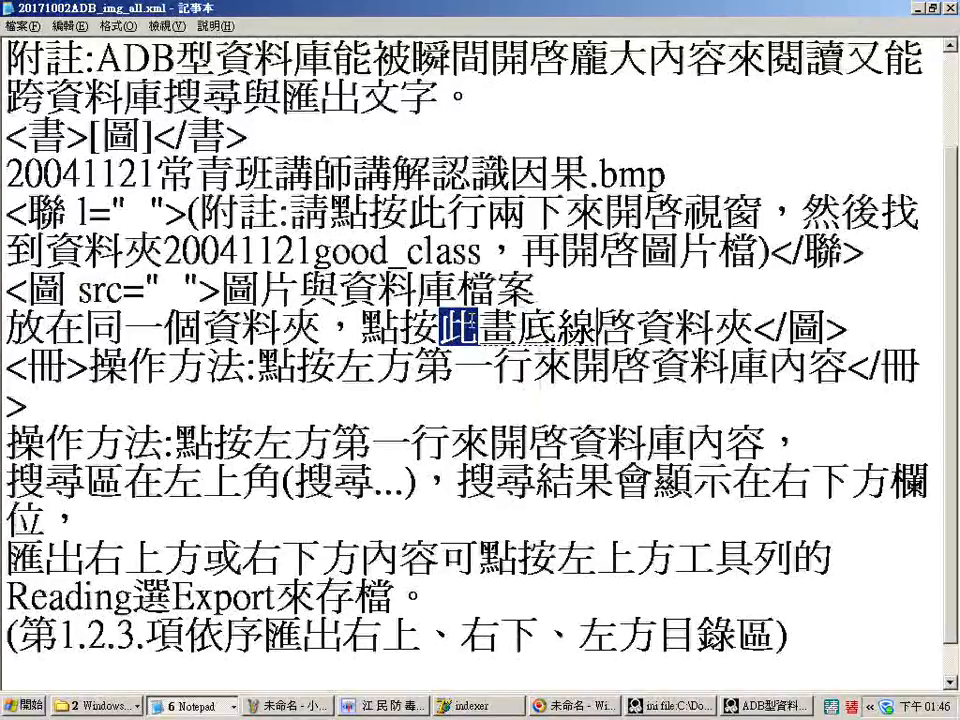
pyautogui.write('ㄔㄨ')
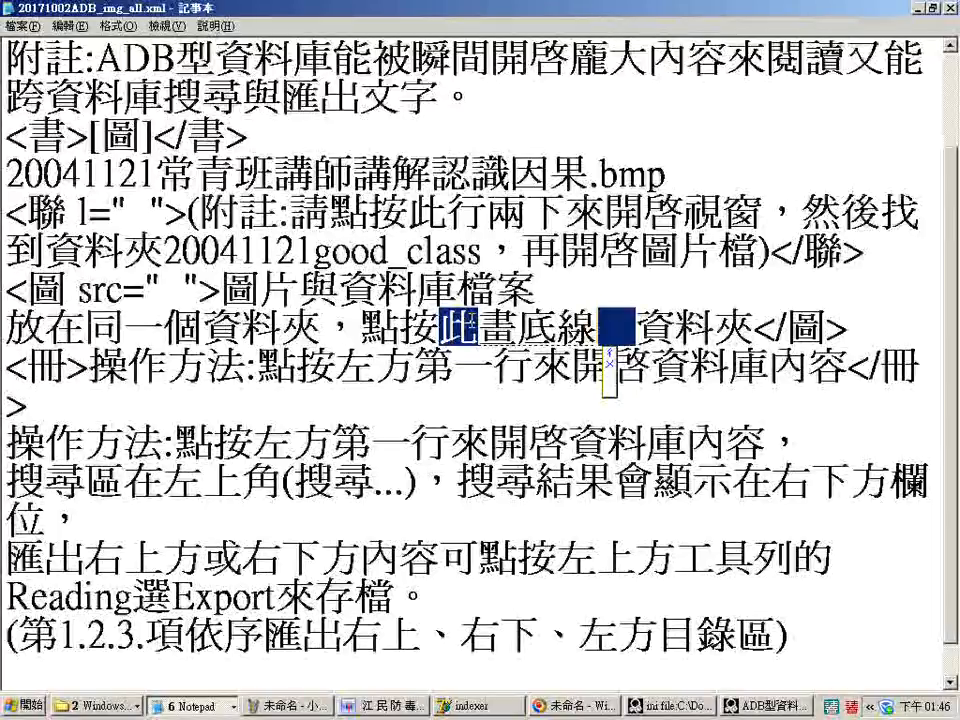
pyautogui.press('Escape')
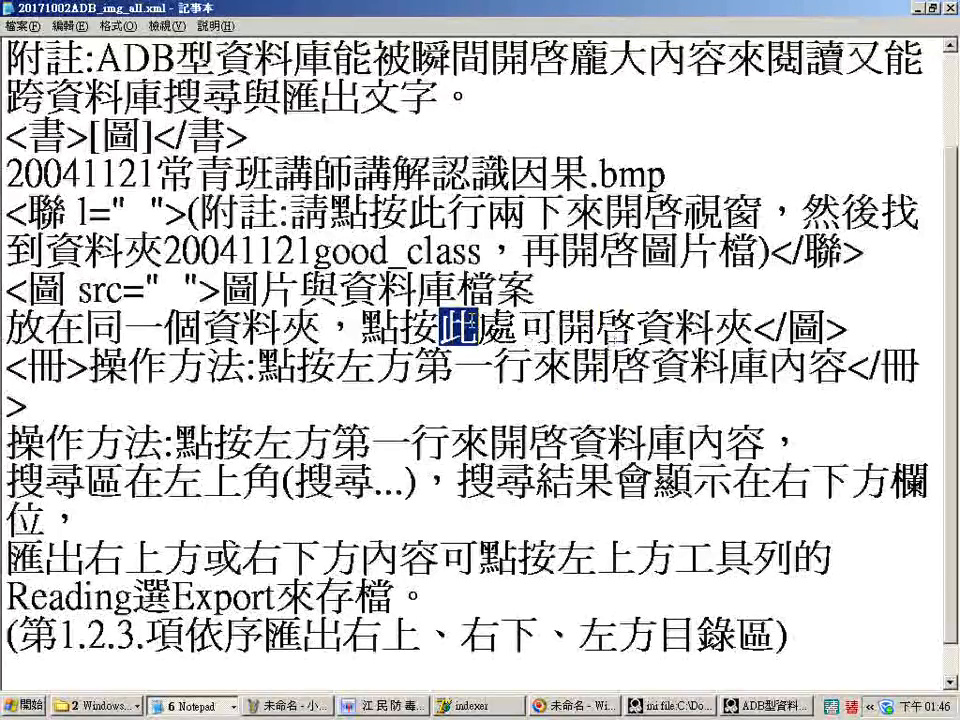
pyautogui.write('ㄏ')
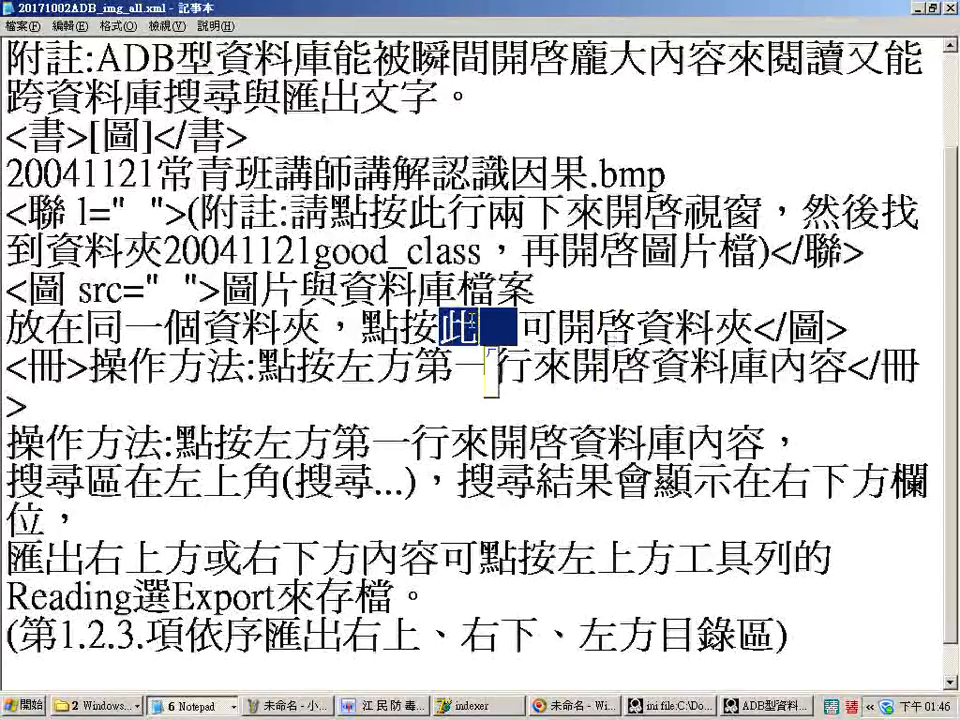
pyautogui.write('劃')
pyautogui.press('Down')
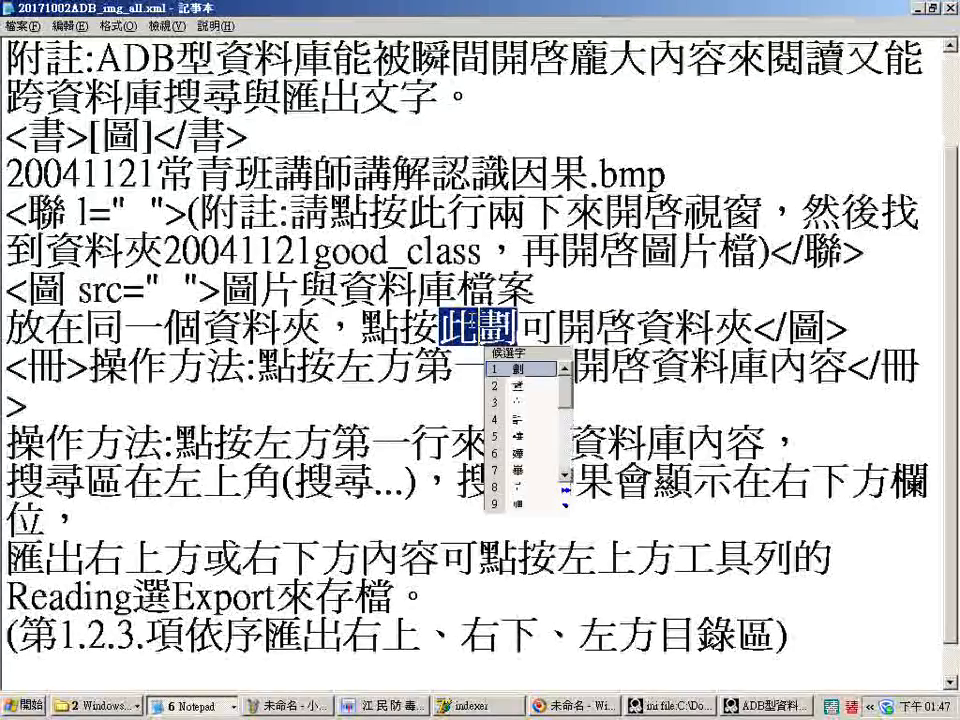
pyautogui.press('Down')
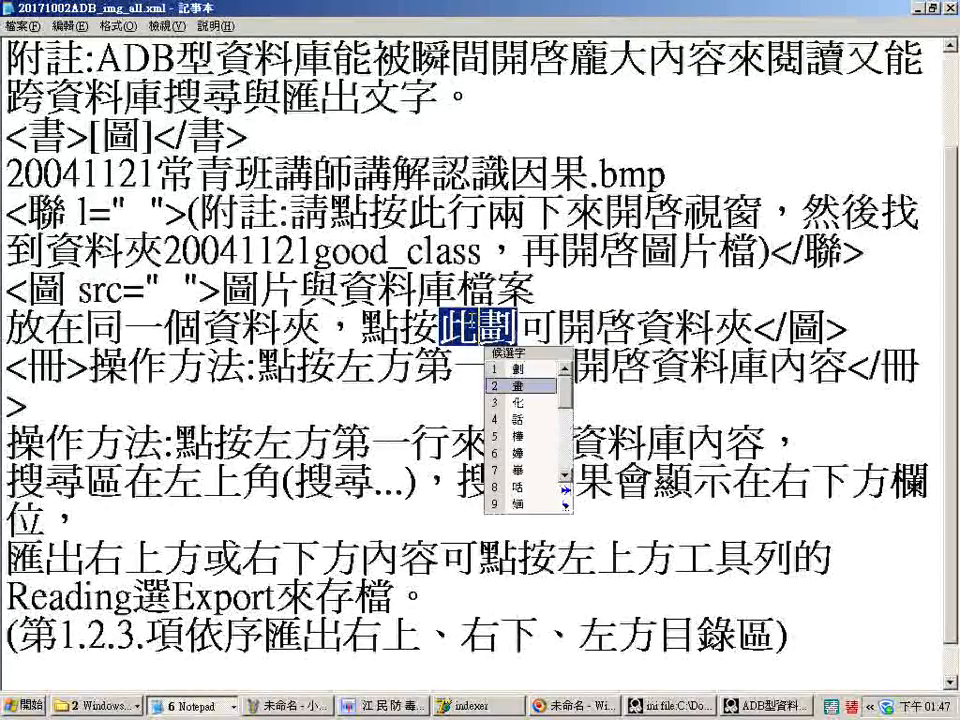
pyautogui.press('Escape')
pyautogui.press('Escape')
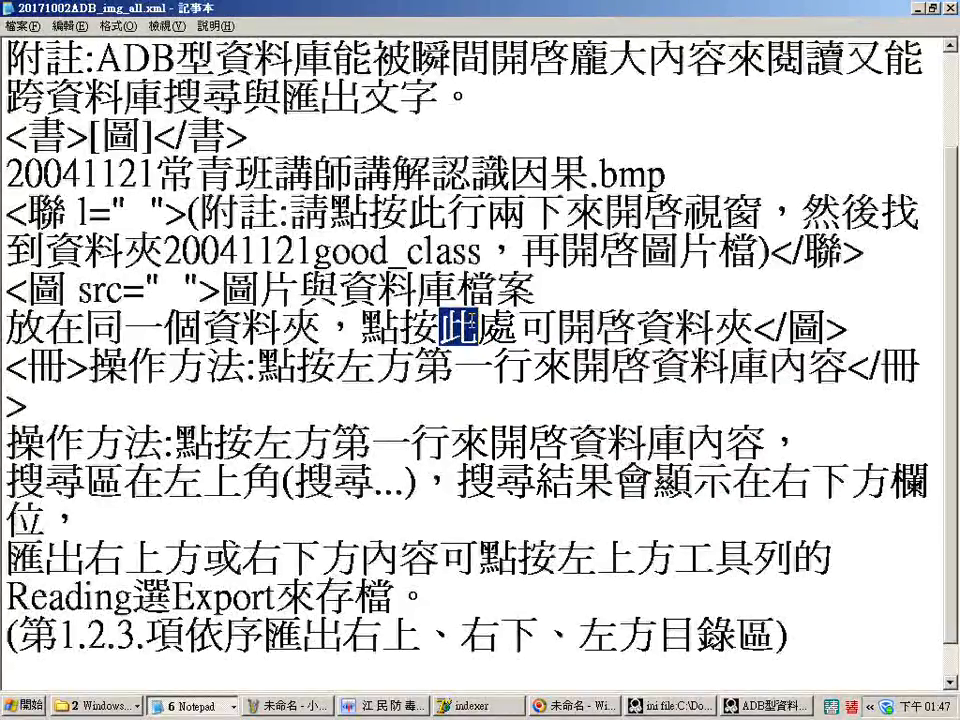
# Step: Replace 此 with 畫底線處 after 點按 in the 圖 tag's text
pyautogui.press('BackSpace')
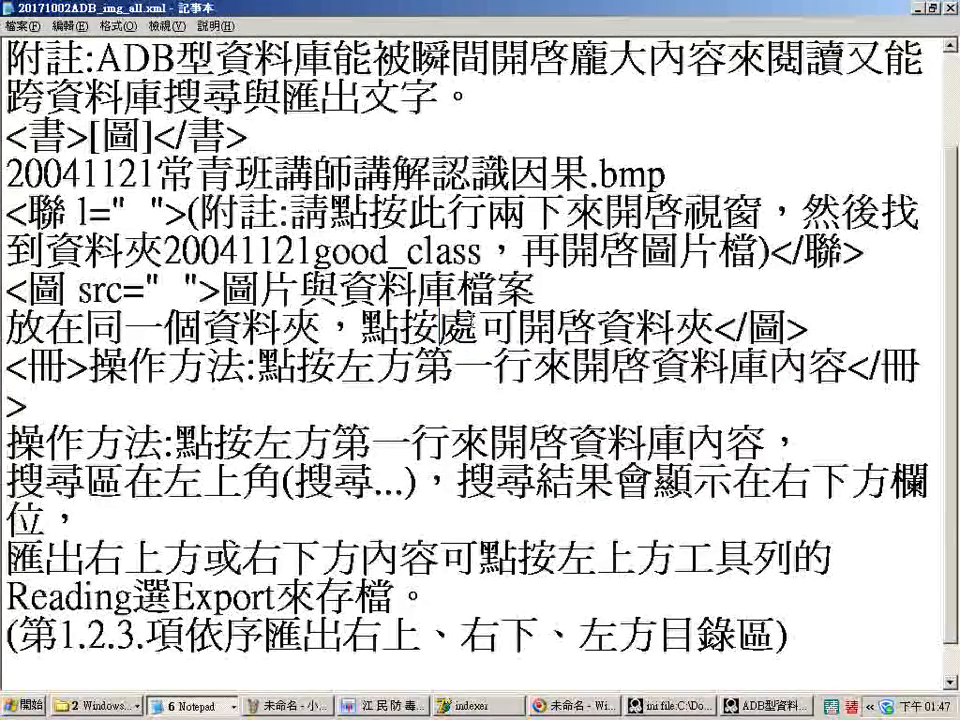
pyautogui.write('cj8')
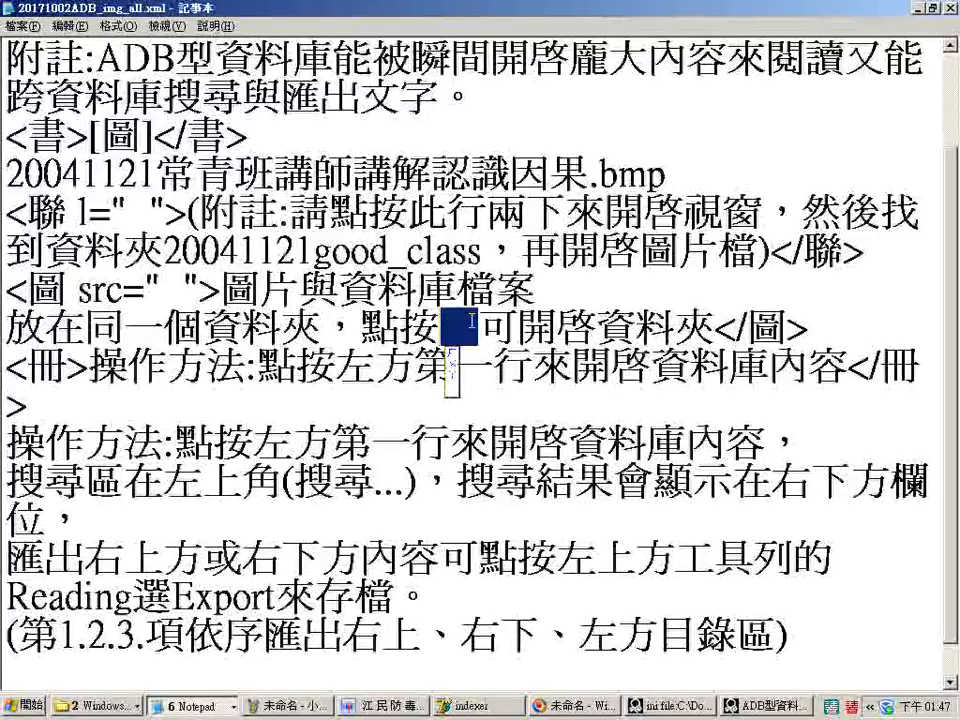
pyautogui.write('4')
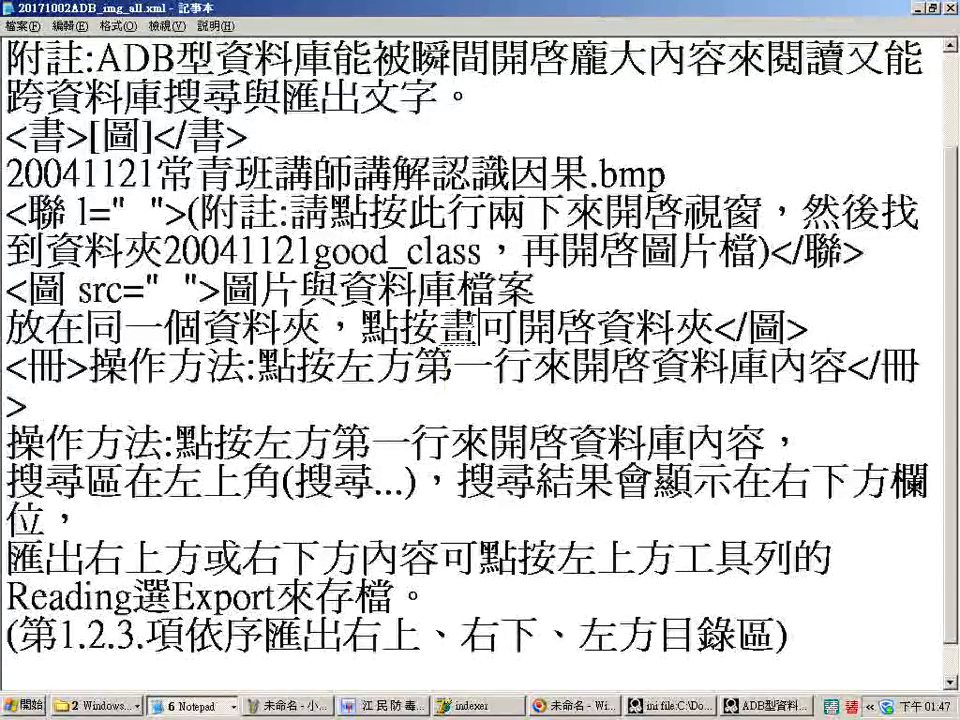
pyautogui.write('a')
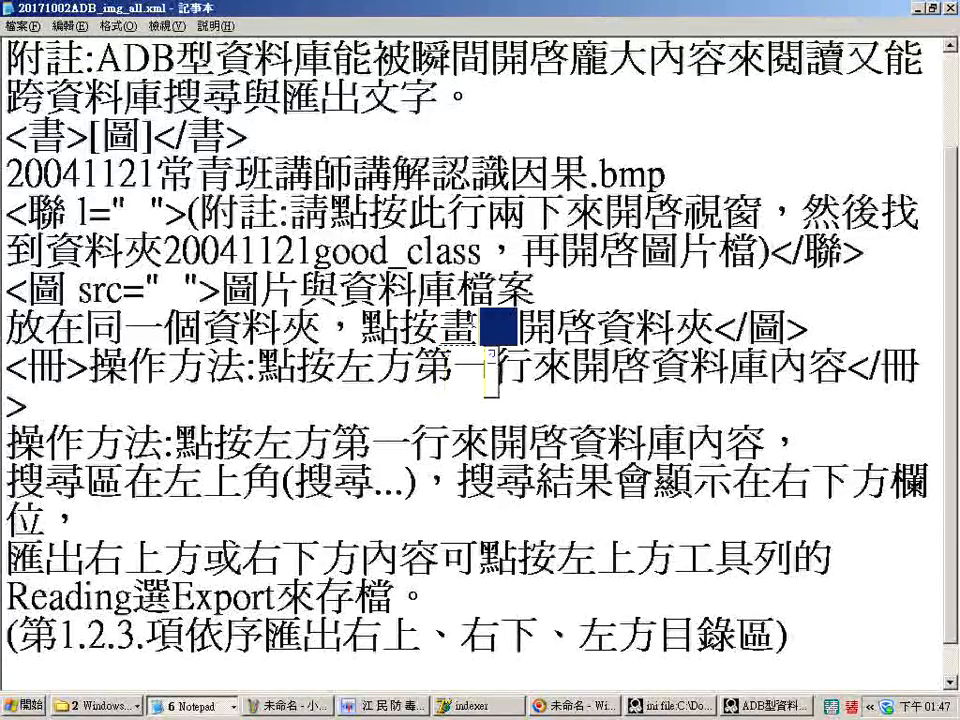
pyautogui.write('u3d9')
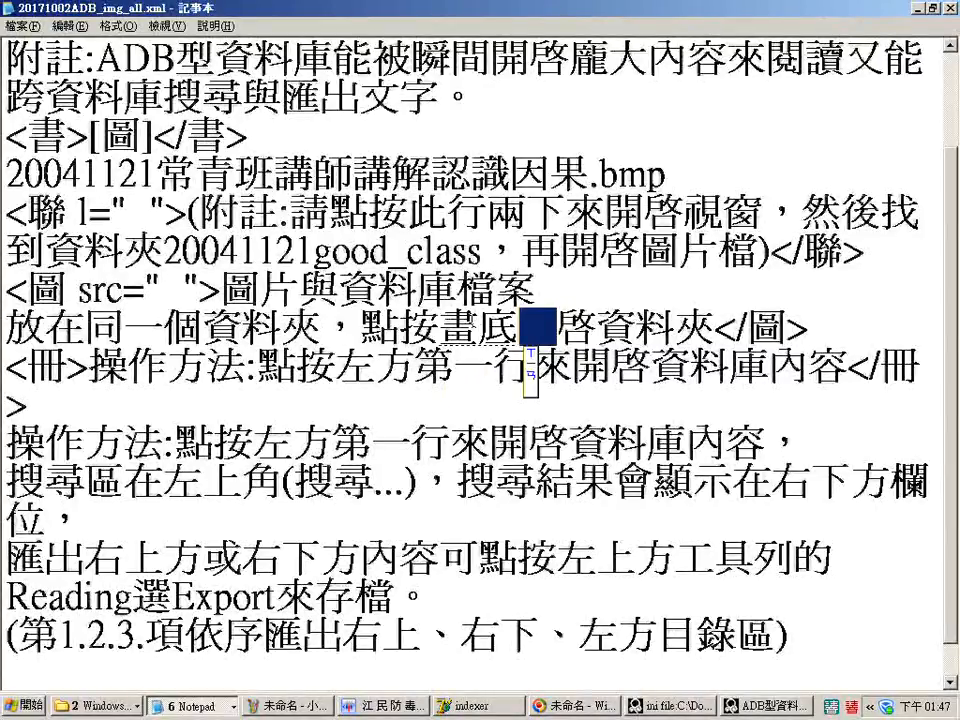
pyautogui.write('4')
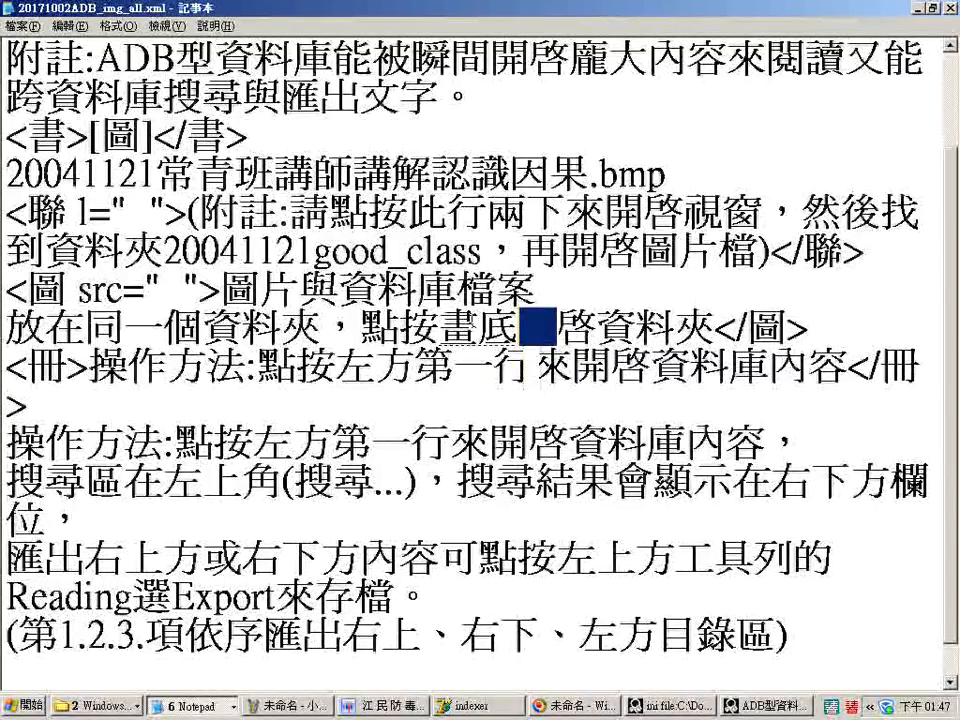
pyautogui.write('線處')
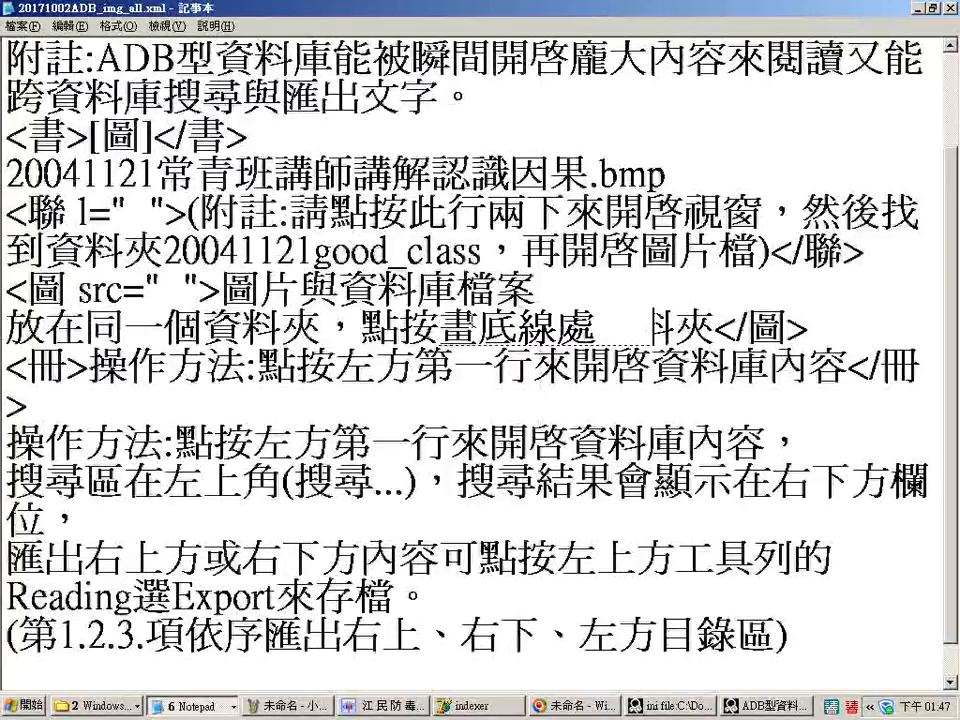
# Step: Remove the stray line break, spaces and duplicate 處 so the phrase reads 點按畫底線處可開啟資料夾
pyautogui.press('Return')
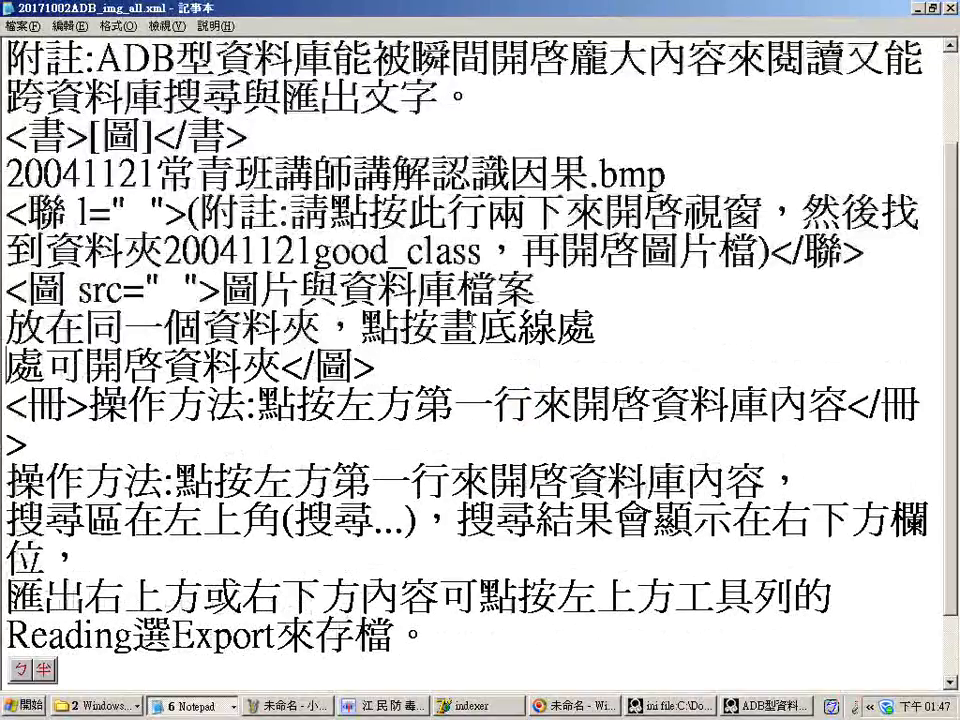
pyautogui.press('Delete')
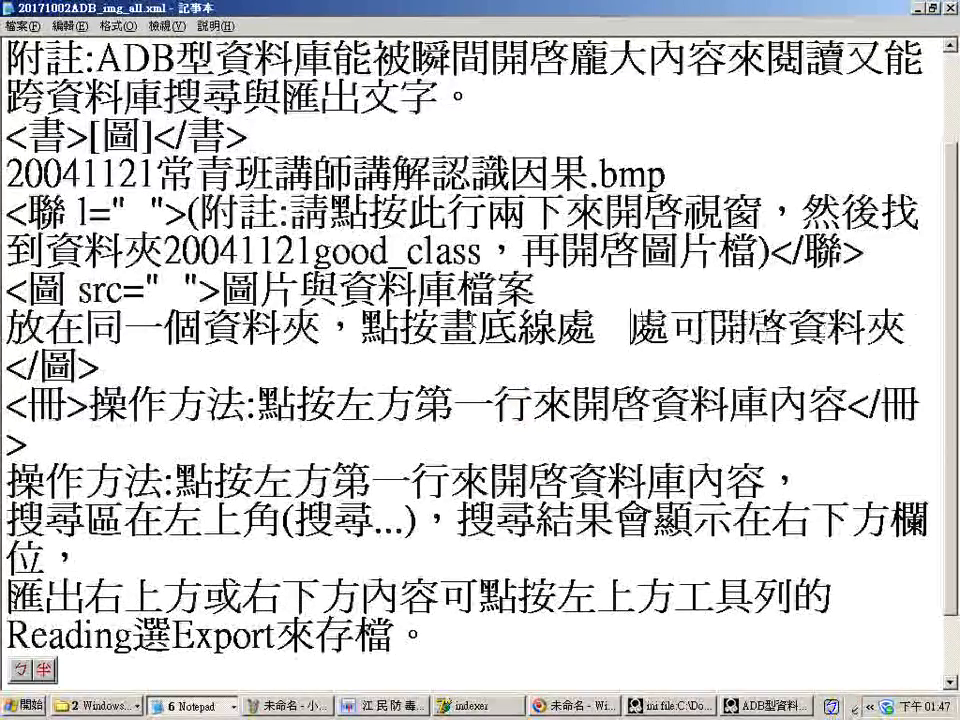
pyautogui.press('BackSpace')
pyautogui.press('BackSpace')
pyautogui.press('BackSpace')
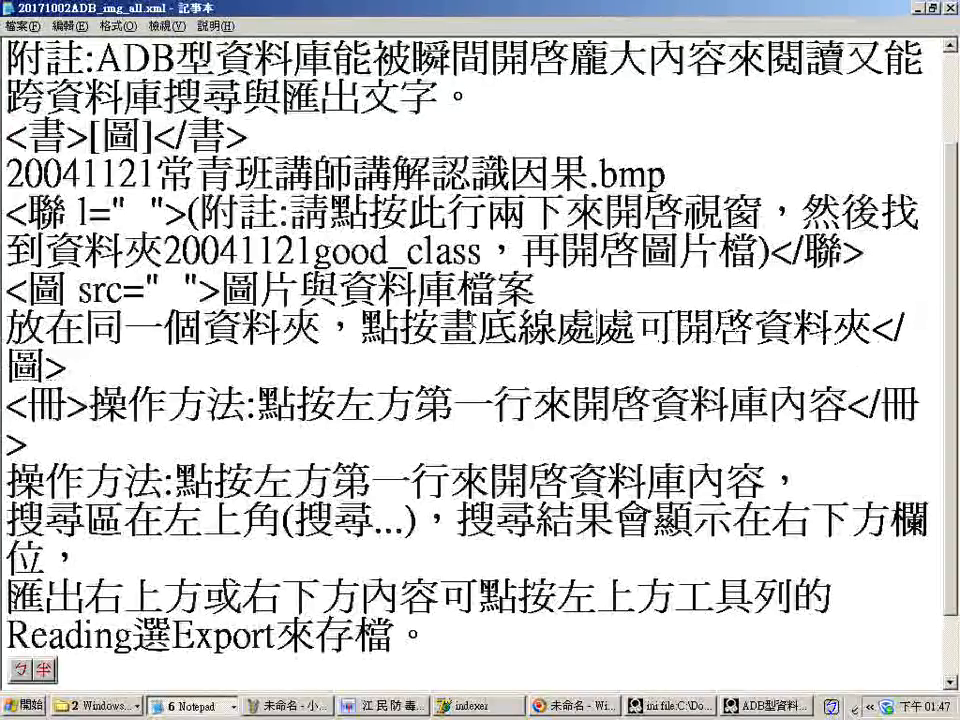
pyautogui.moveTo(435, 335); pyautogui.dragTo(600, 328)
pyautogui.click(602, 330)
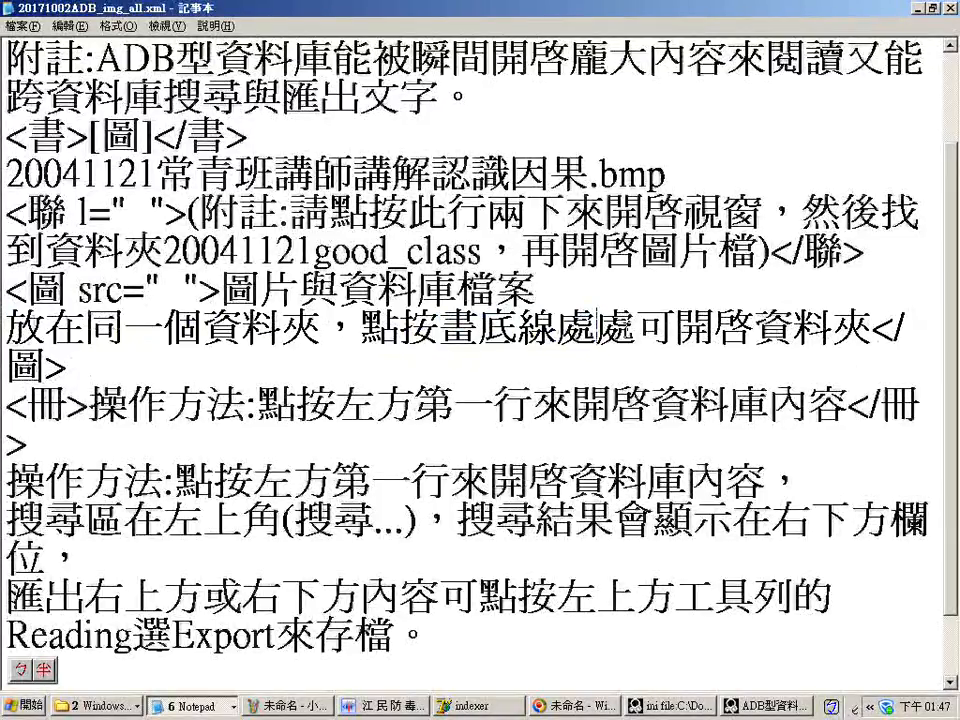
pyautogui.press('Delete')
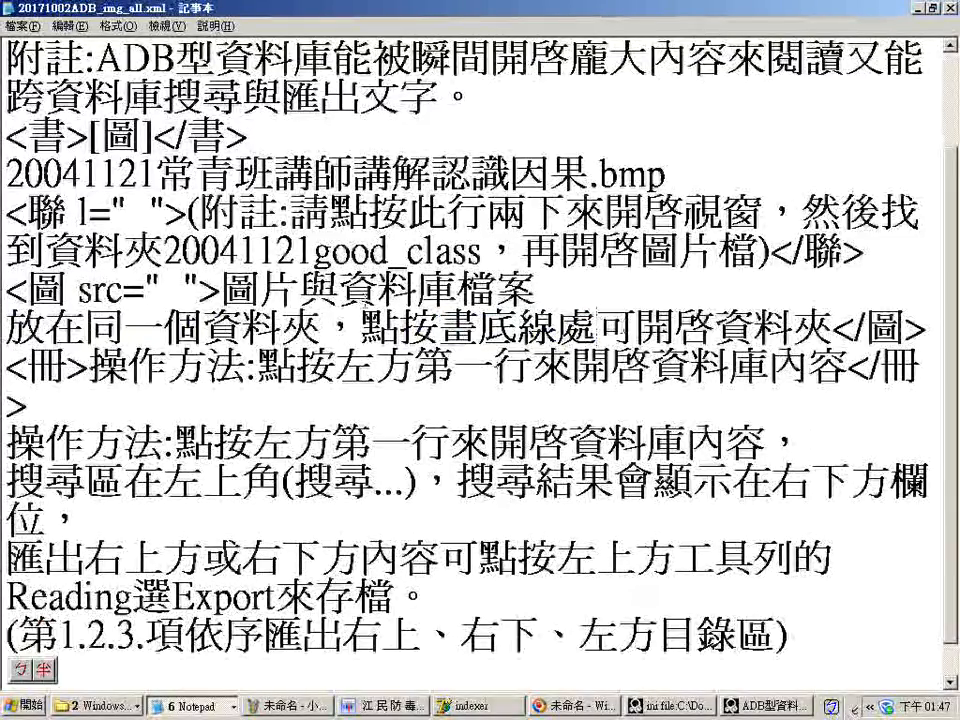
# Step: Save 20171002ADB_img_all.xml and close the accelon3 window showing the old database
pyautogui.click(20, 27)
pyautogui.click(50, 70)
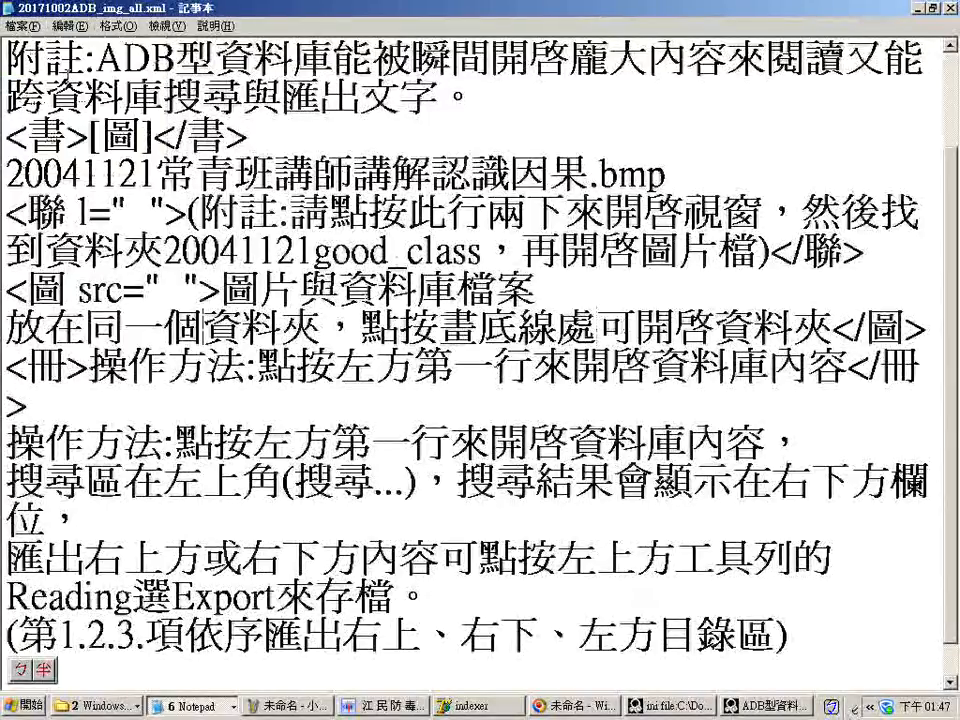
pyautogui.rightClick(760, 706)
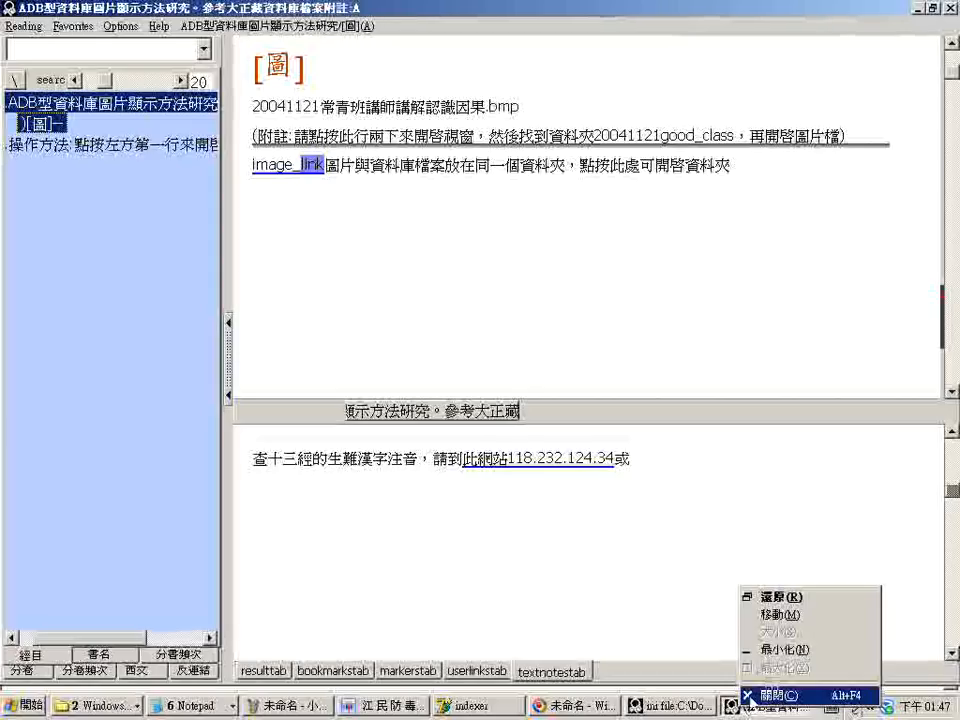
pyautogui.click(770, 695)
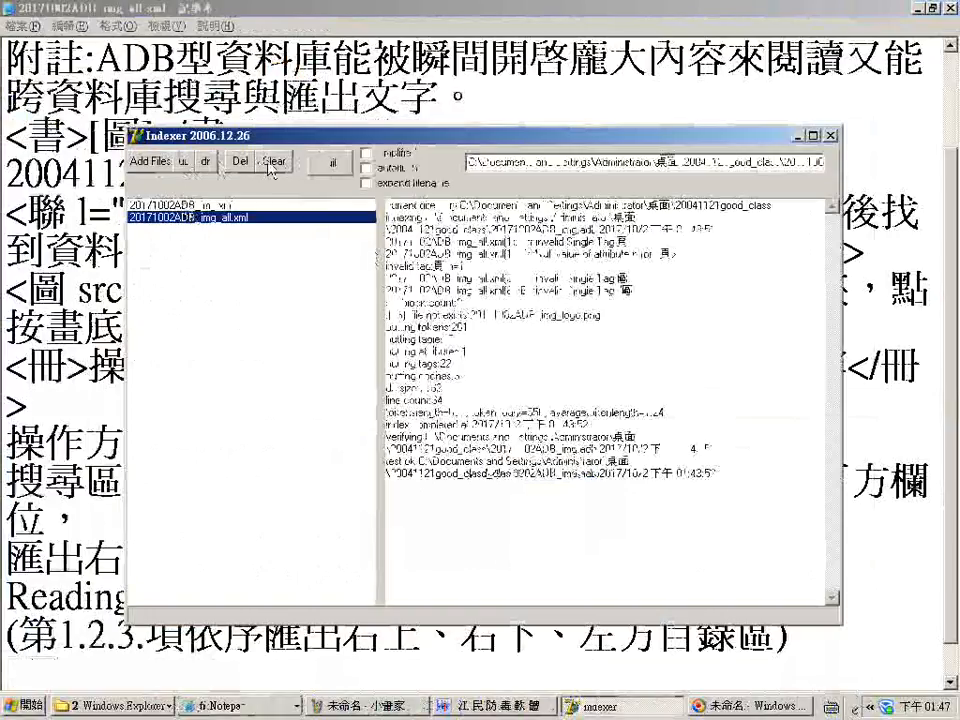
# Step: In Indexer, clear the file list and reload it from 20171002ADB_img.lst in the 20041121good_class folder
pyautogui.click(273, 161)
pyautogui.click(148, 161)
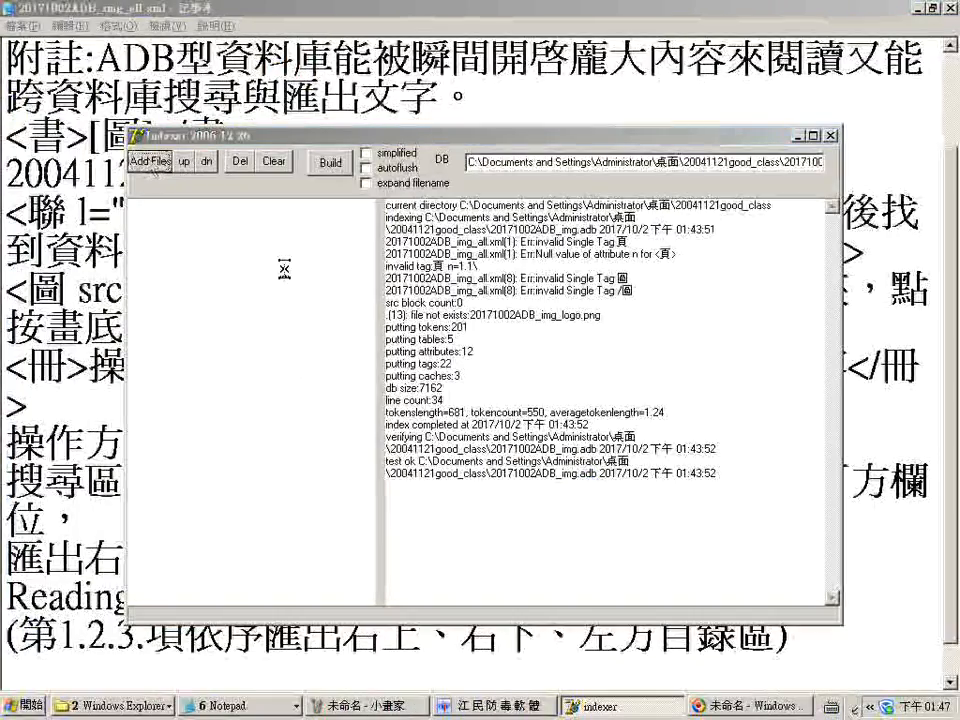
pyautogui.click(380, 182)
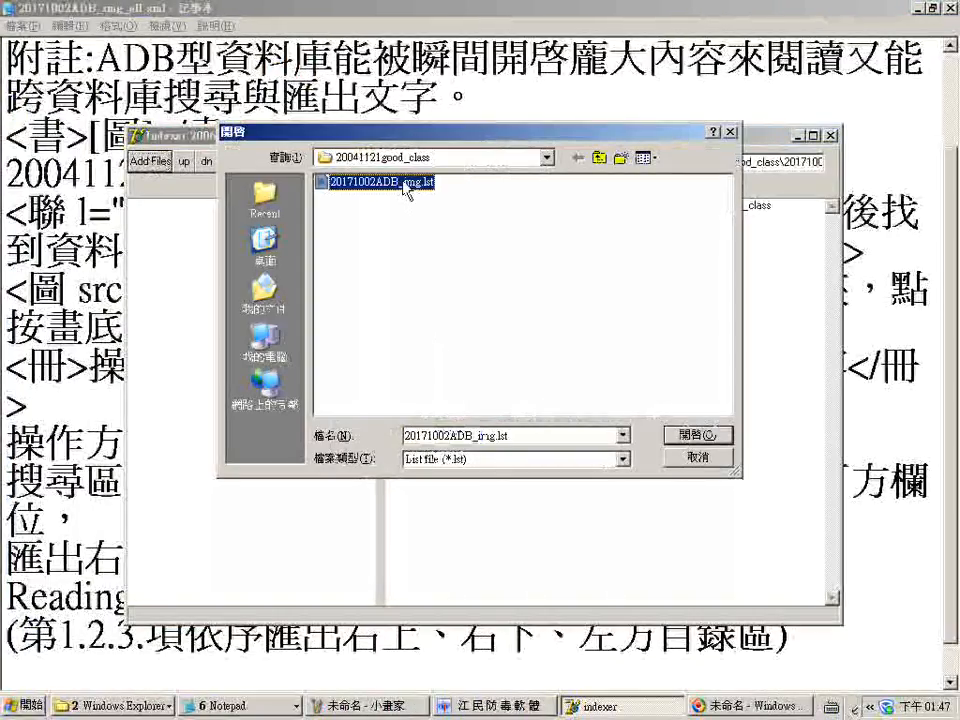
pyautogui.click(405, 184)
pyautogui.press('Escape')
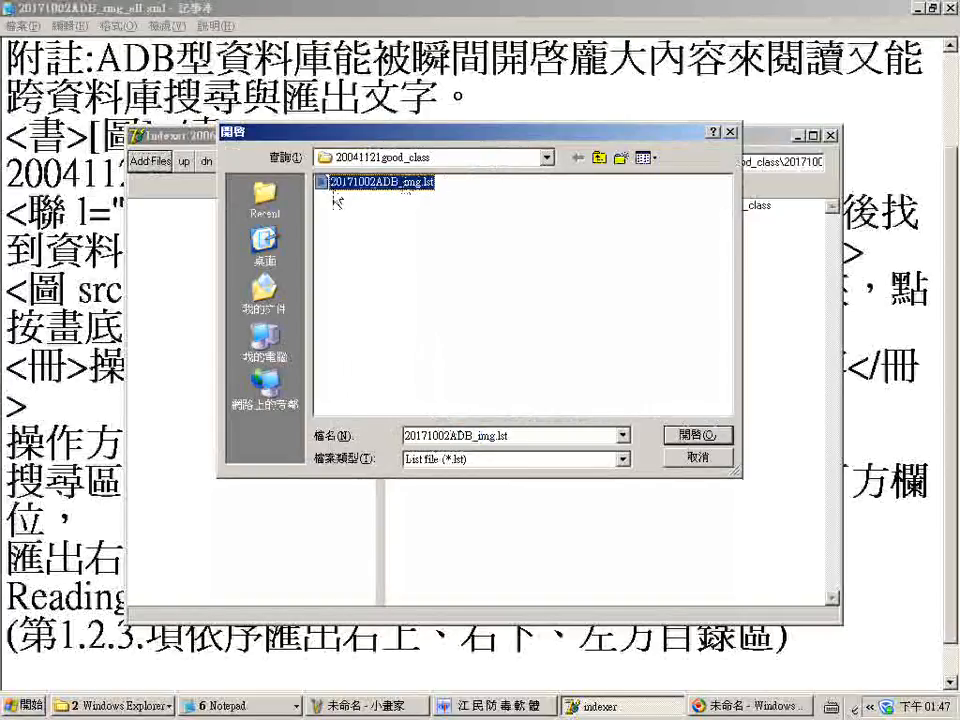
pyautogui.click(692, 436)
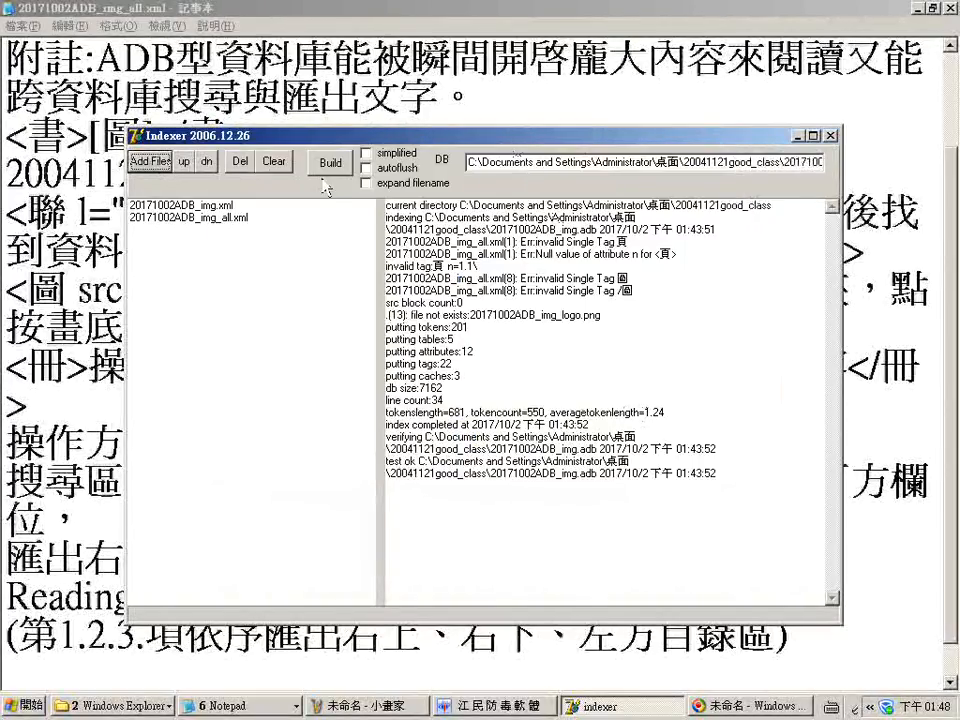
# Step: Build 20171002ADB_img.adb and check the output path and the logo file line in the build log
pyautogui.click(330, 166)
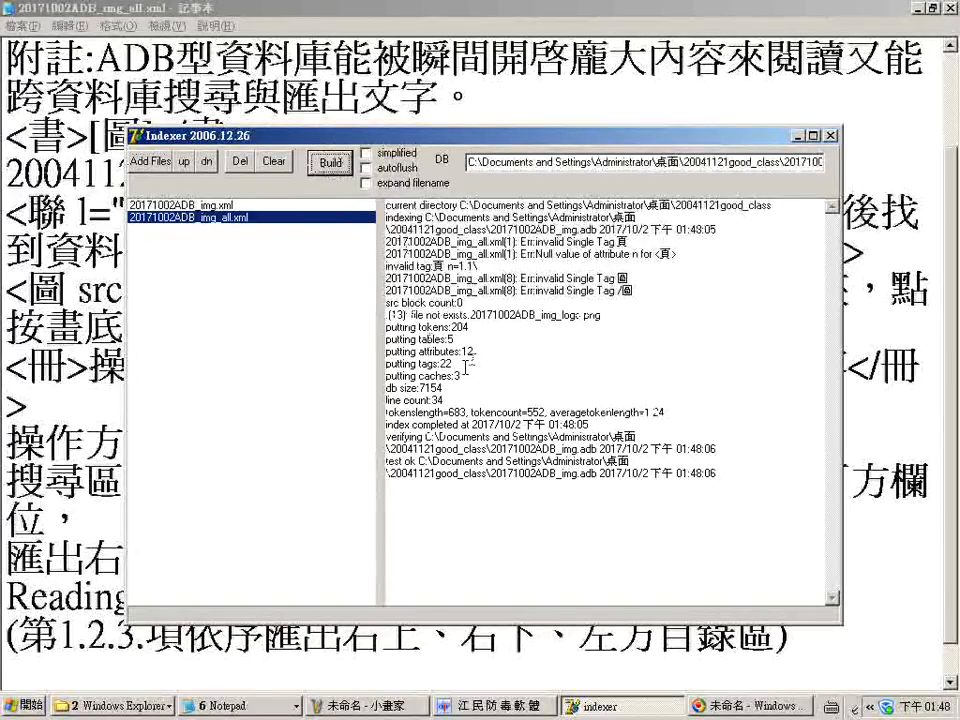
pyautogui.moveTo(600, 461)
pyautogui.mouseDown()
pyautogui.moveTo(490, 473)
pyautogui.moveTo(606, 473)
pyautogui.mouseUp()
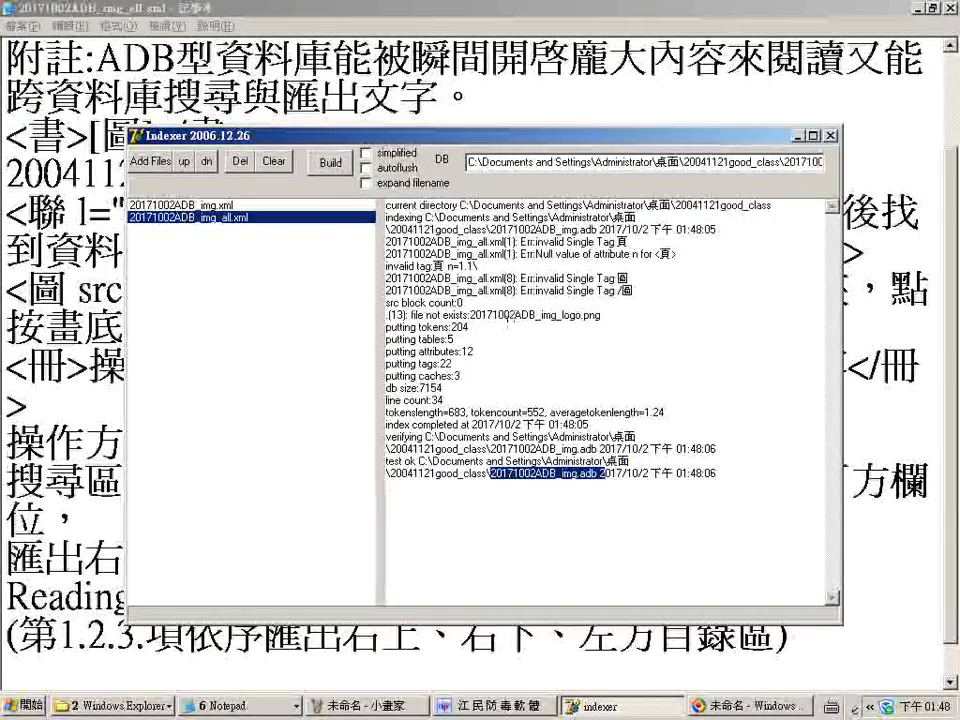
pyautogui.moveTo(508, 317); pyautogui.dragTo(629, 380)
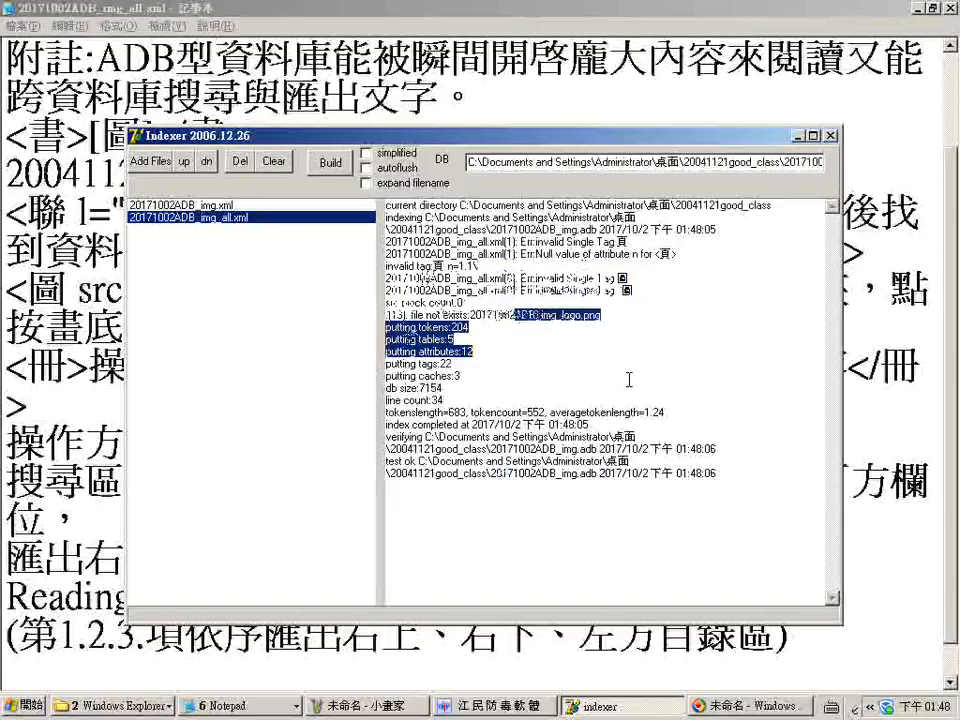
pyautogui.click(450, 340)
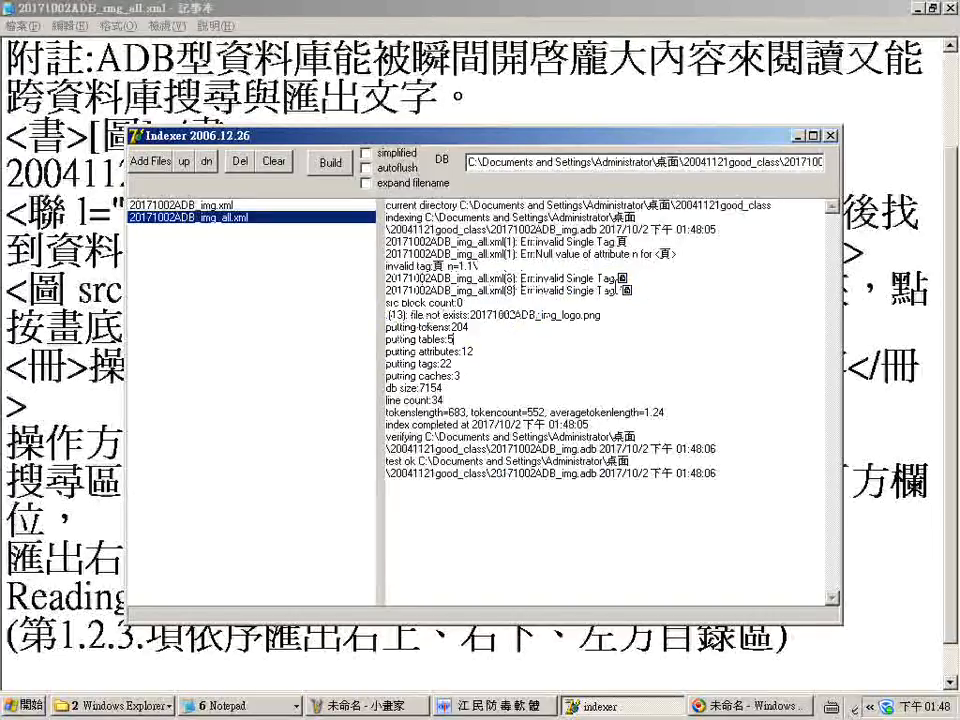
# Step: Minimize Indexer and bring the __ADB佛學詞典資料庫製作備用檔案 folder window fully into view in Windows Explorer
pyautogui.click(120, 712)
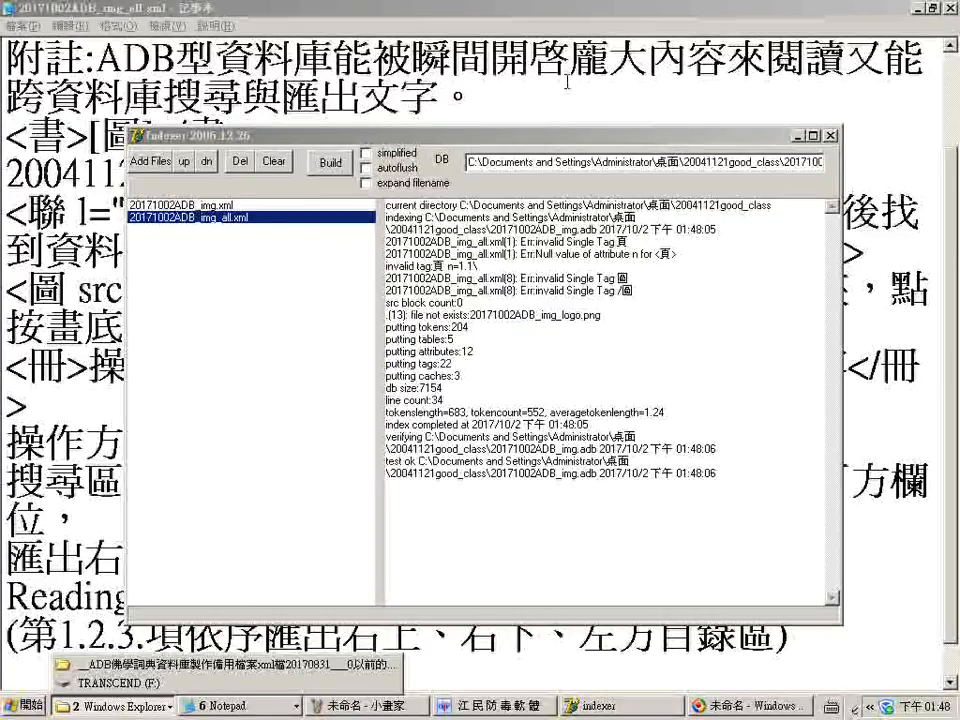
pyautogui.click(799, 138)
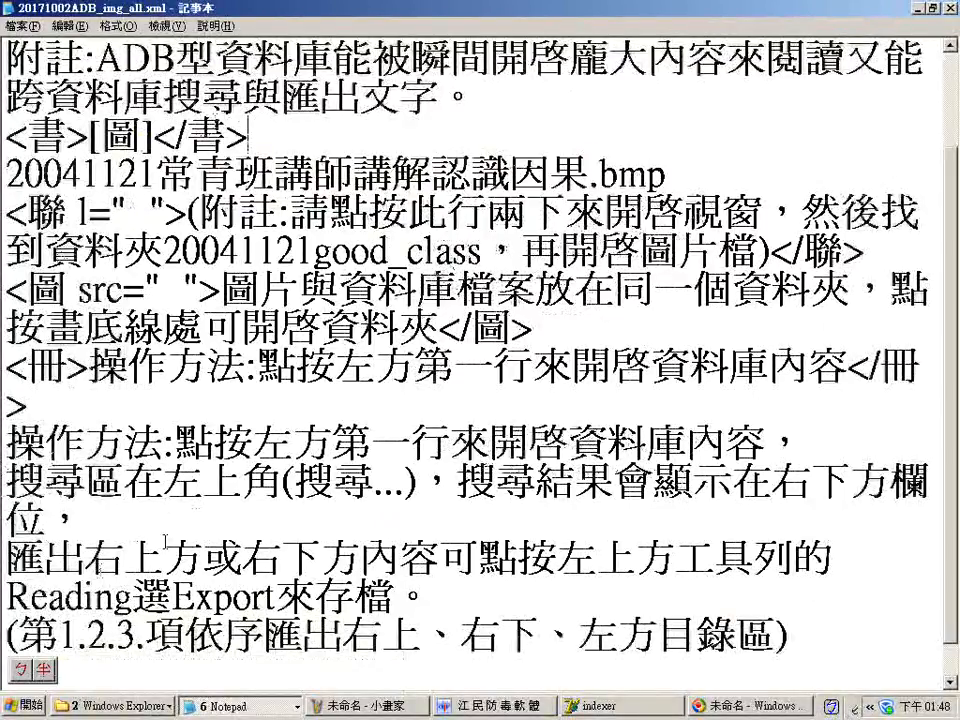
pyautogui.click(112, 706)
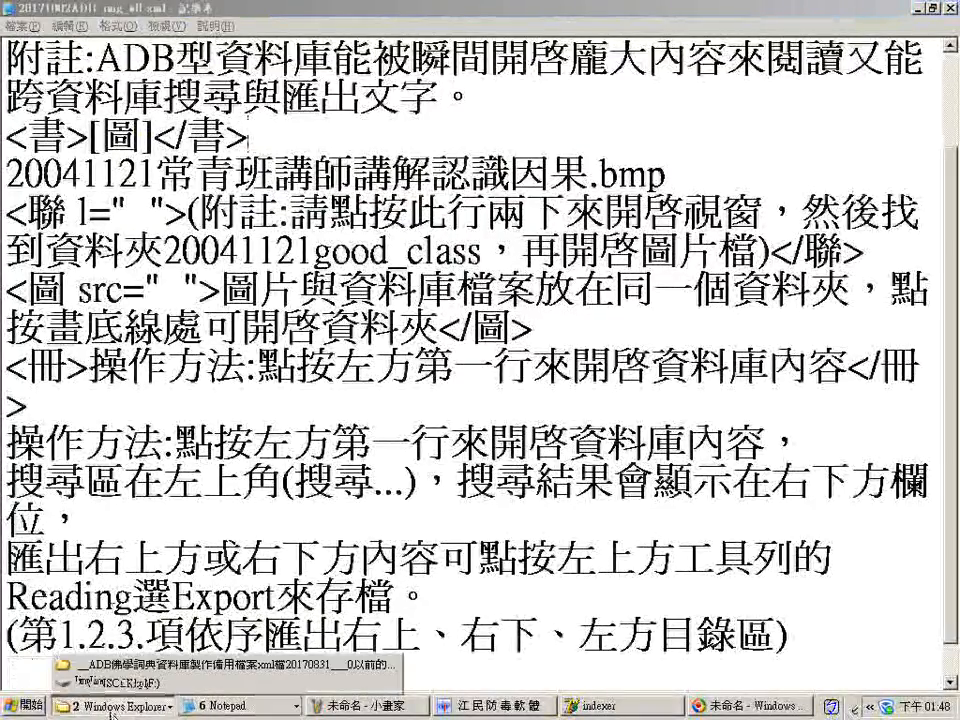
pyautogui.click(108, 665)
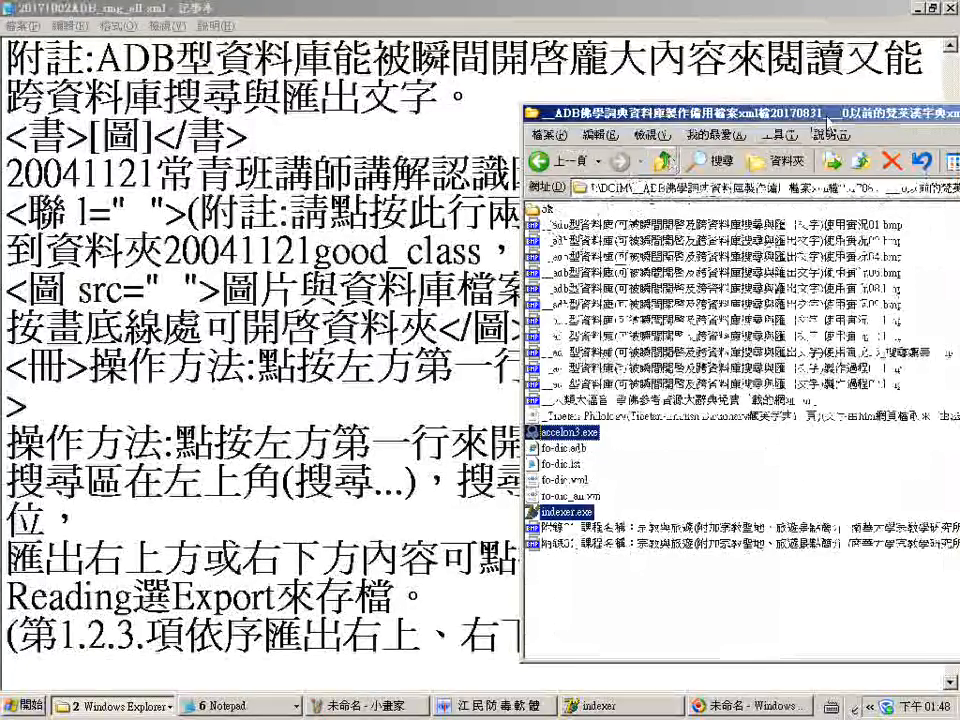
pyautogui.moveTo(721, 113); pyautogui.dragTo(595, 106)
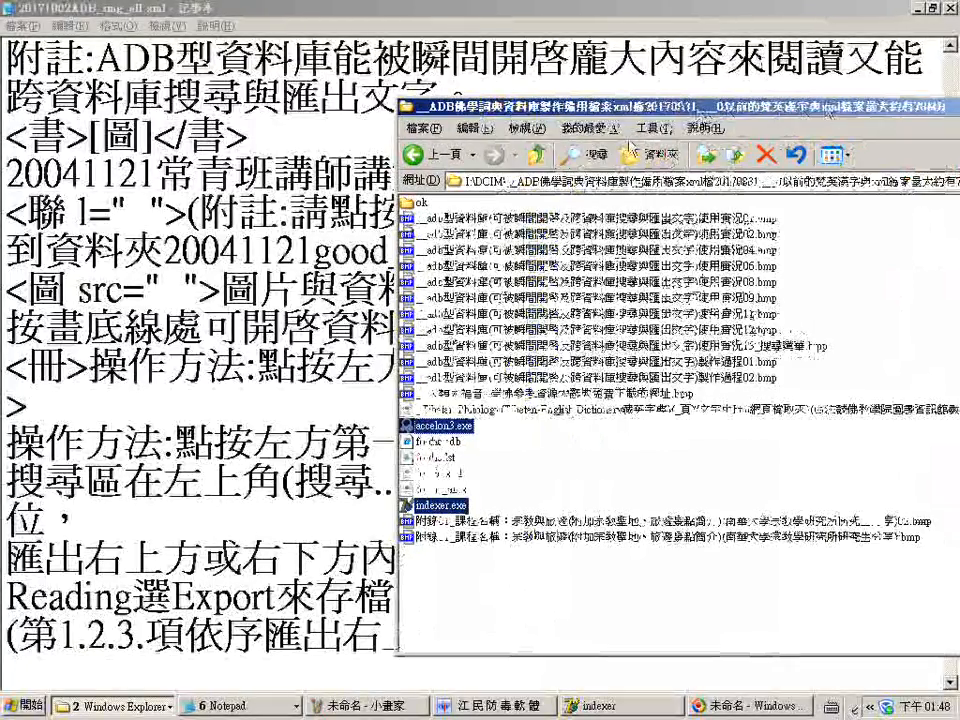
pyautogui.moveTo(833, 106); pyautogui.dragTo(629, 142)
# Step: Navigate the folder window to 桌面 and open the 20041121good_class folder
pyautogui.click(860, 222)
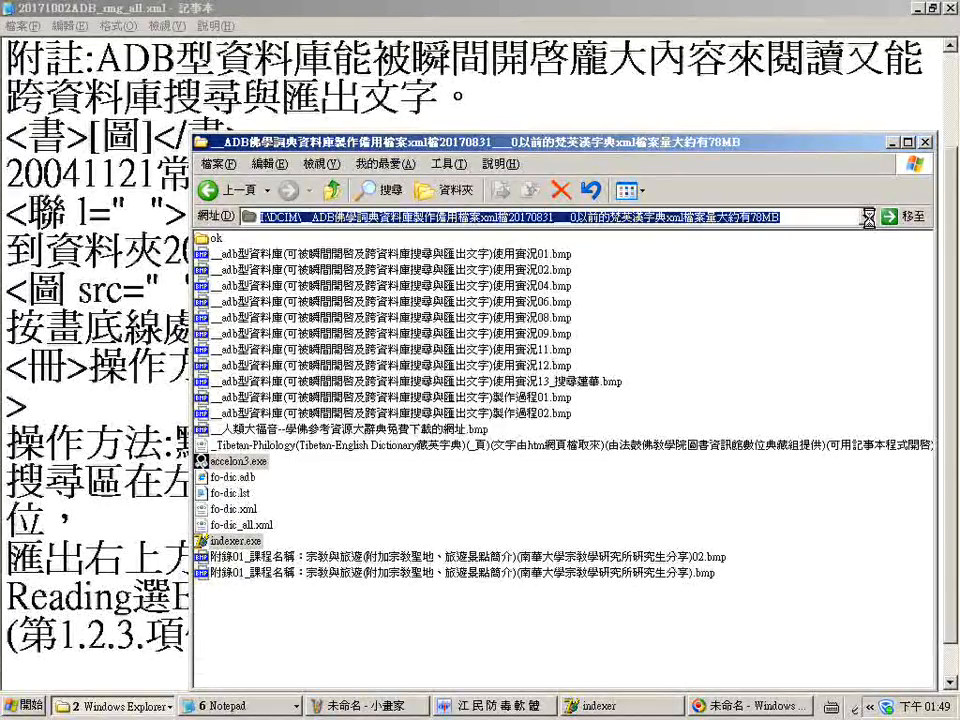
pyautogui.click(866, 216)
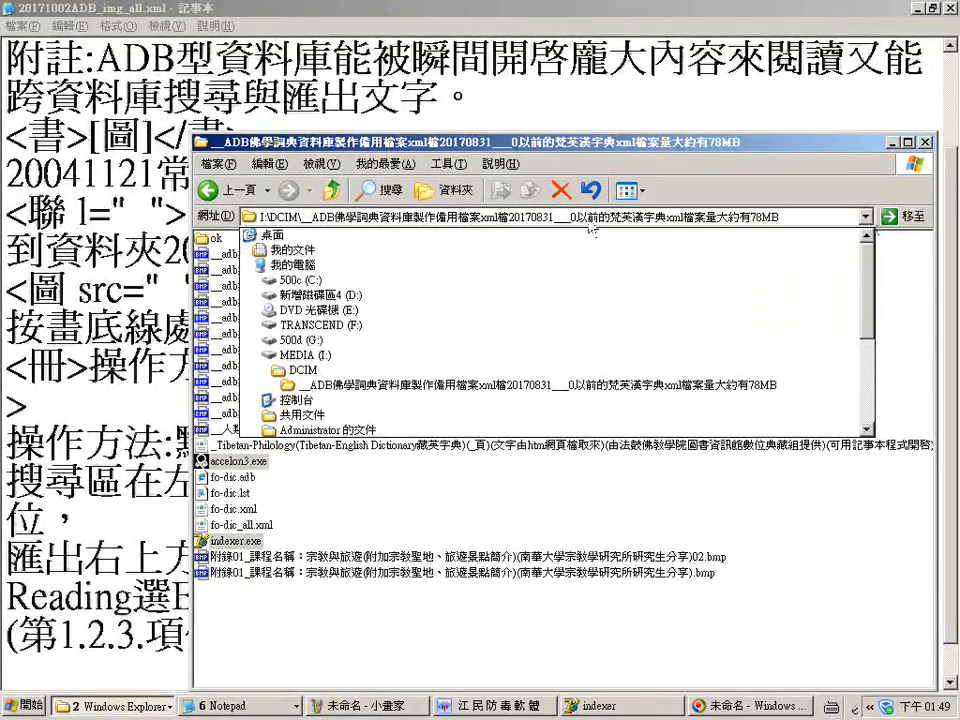
pyautogui.click(262, 249)
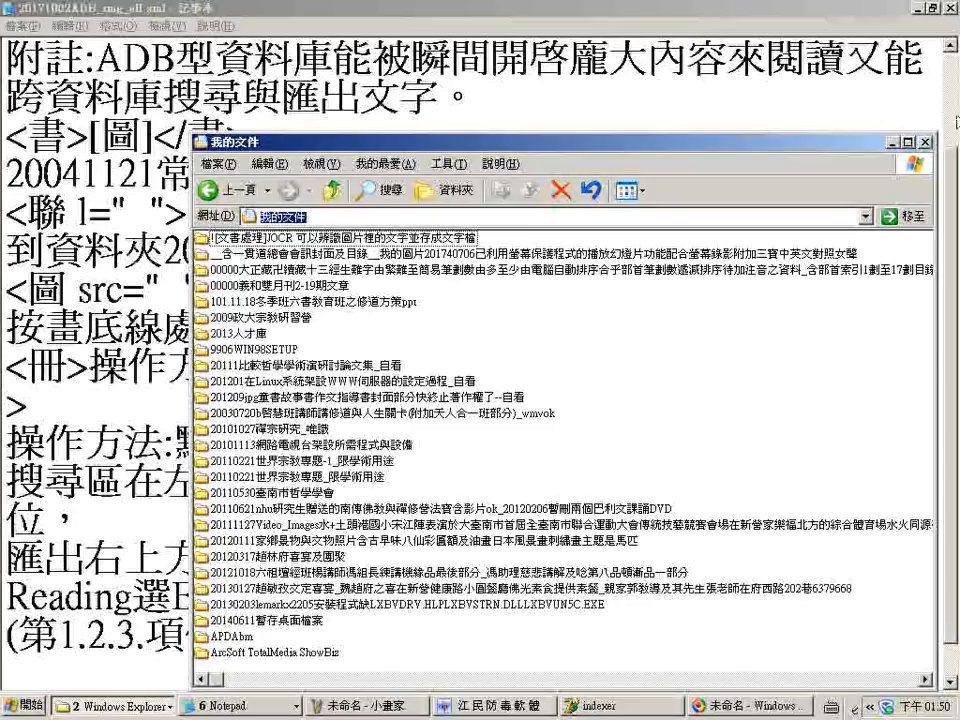
pyautogui.click(865, 217)
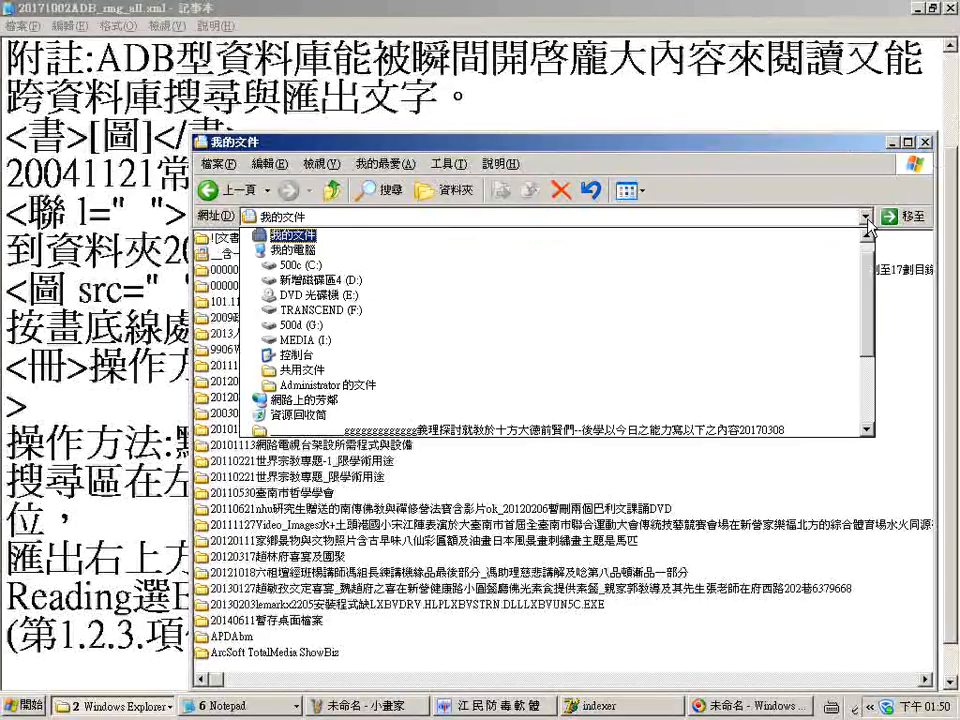
pyautogui.scroll(1, 487, 241)
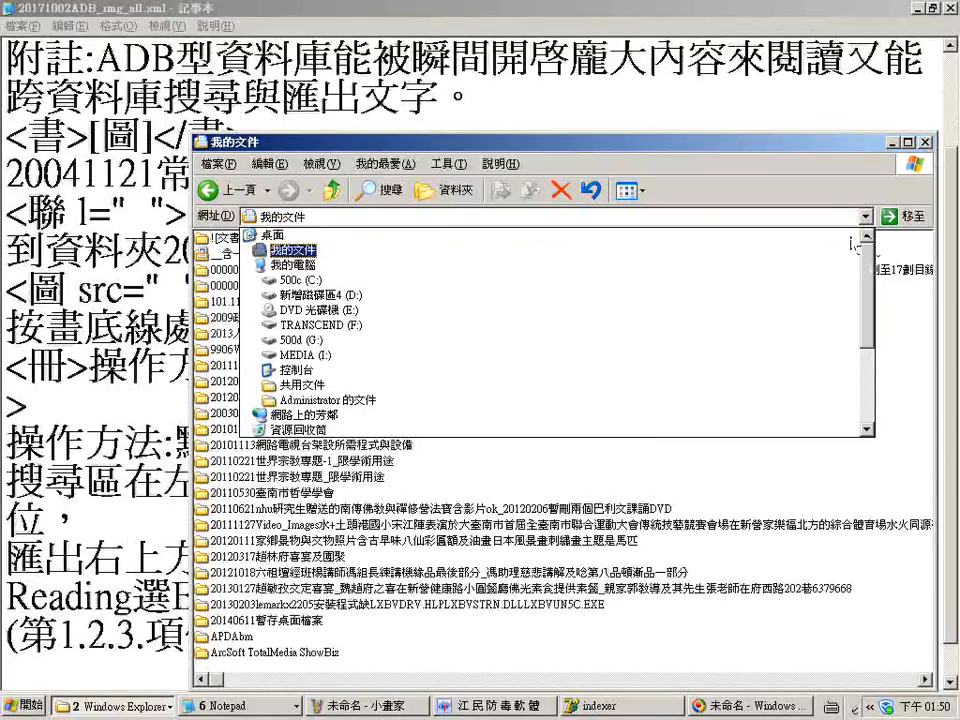
pyautogui.click(275, 234)
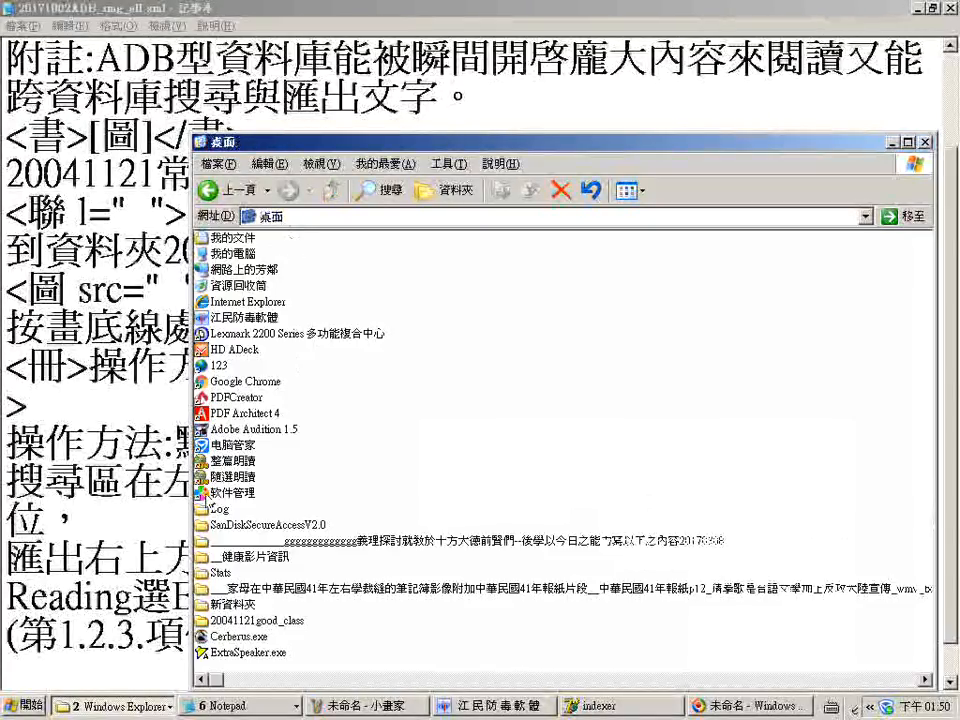
pyautogui.click(272, 621)
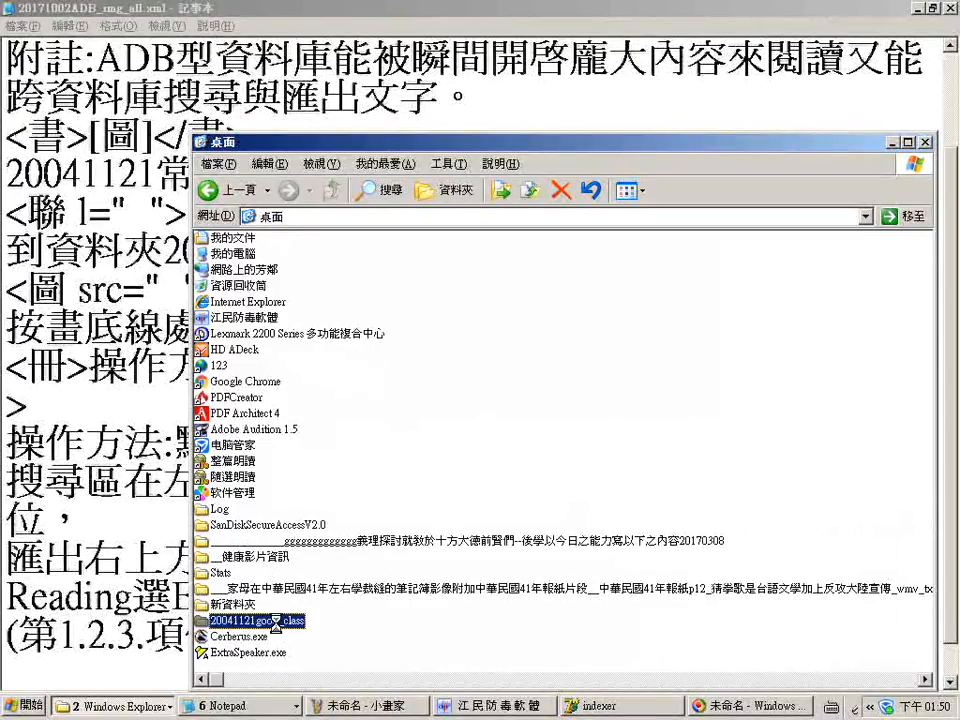
# Step: From the 20041121good_class folder, open 20171002ADB_img.adb with accelon3.exe and minimize the database list window
pyautogui.rightClick(276, 624)
pyautogui.click(330, 198)
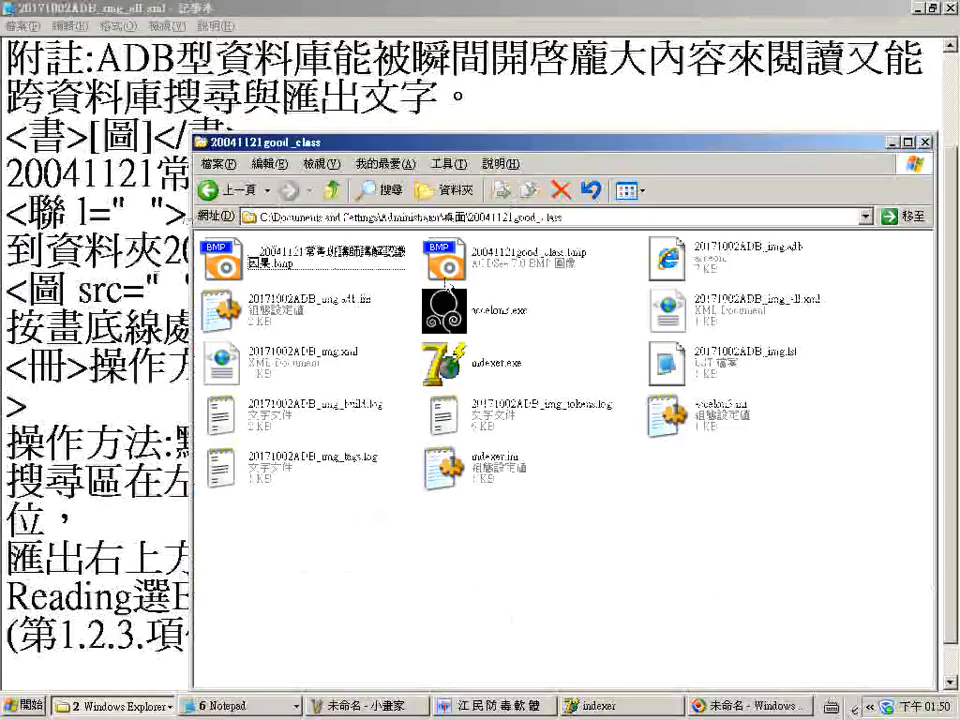
pyautogui.click(785, 256)
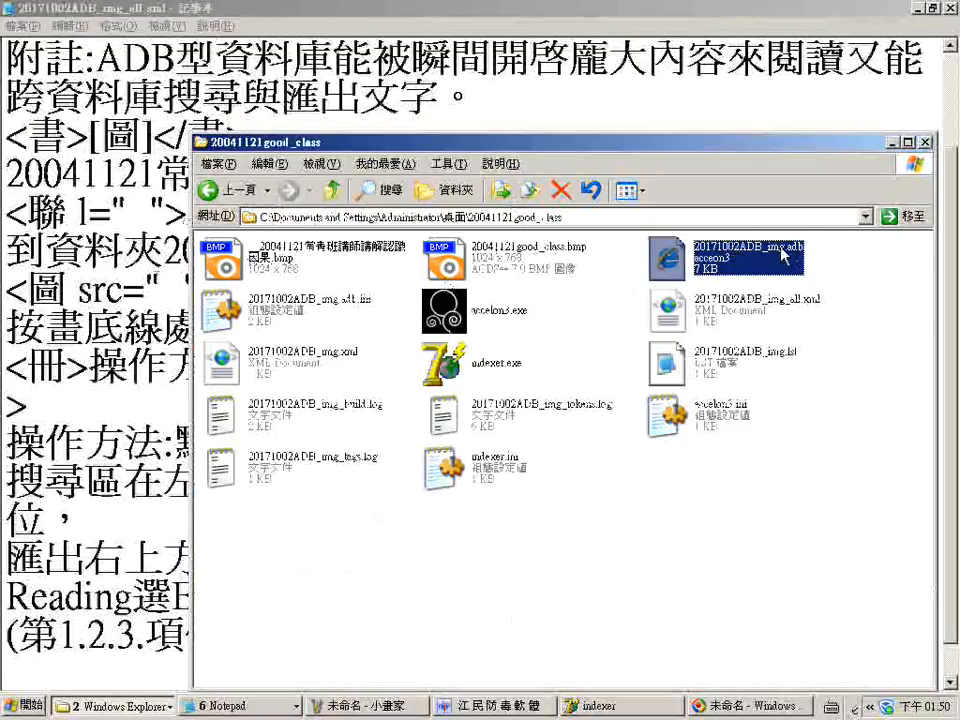
pyautogui.moveTo(785, 256); pyautogui.dragTo(453, 318)
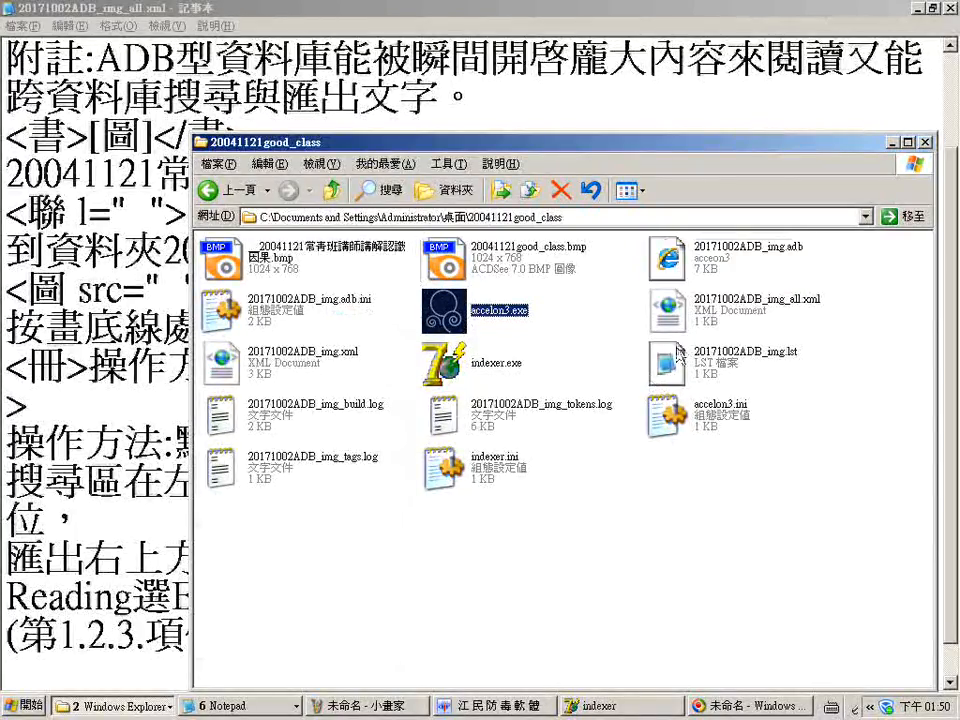
pyautogui.doubleClick(443, 322)
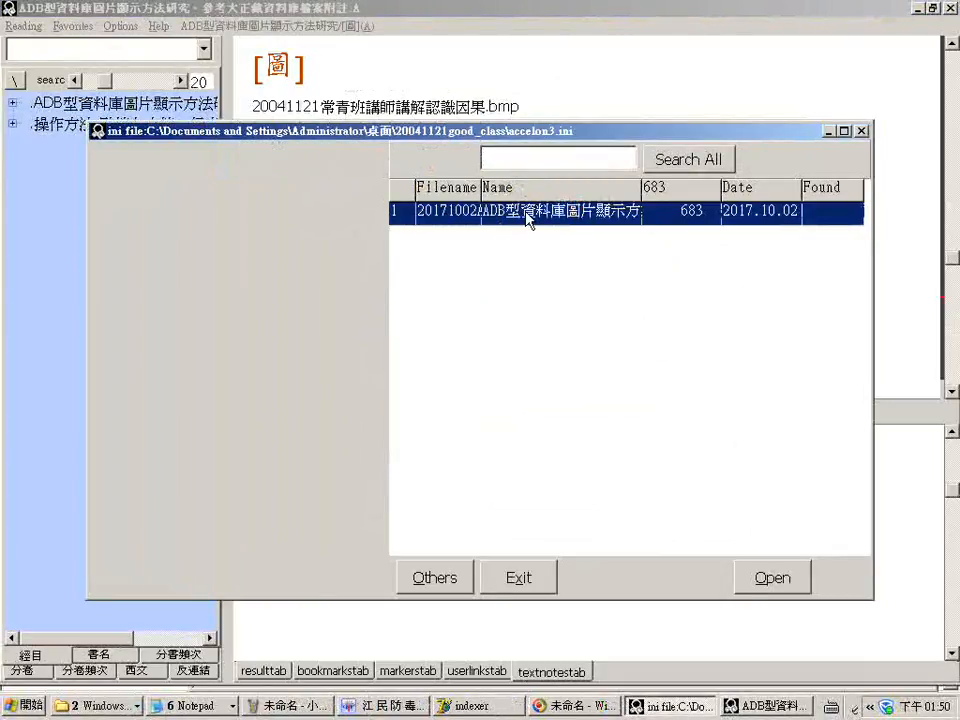
pyautogui.click(828, 131)
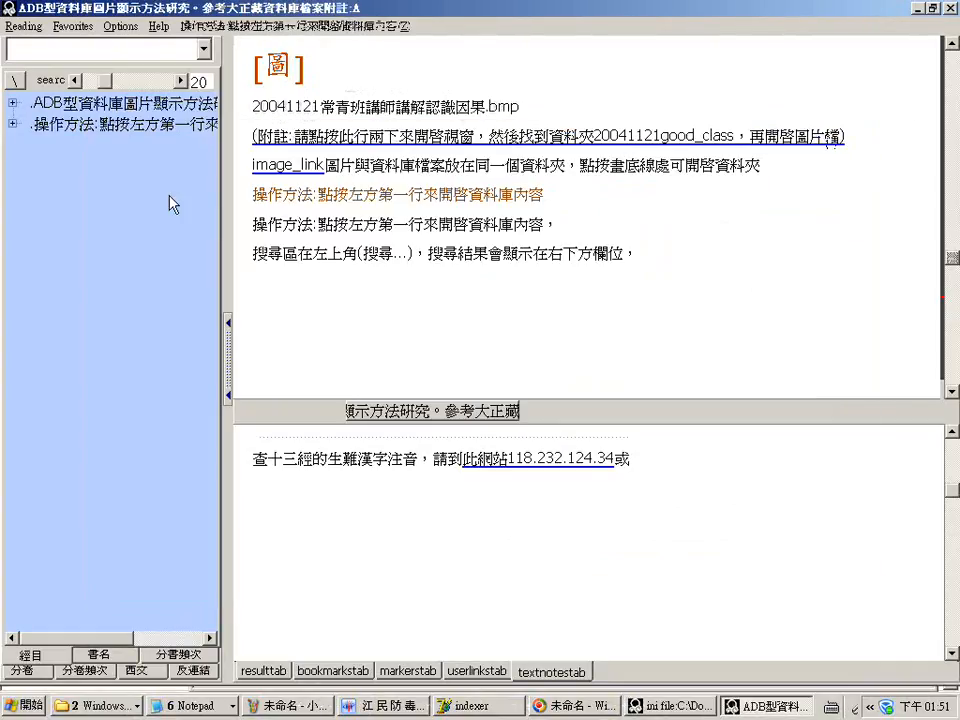
# Step: Expand the ADB型資料庫圖片顯示方法研究 contents entry and browse its [圖] and 操作方法 sections, returning to the first entry
pyautogui.doubleClick(137, 113)
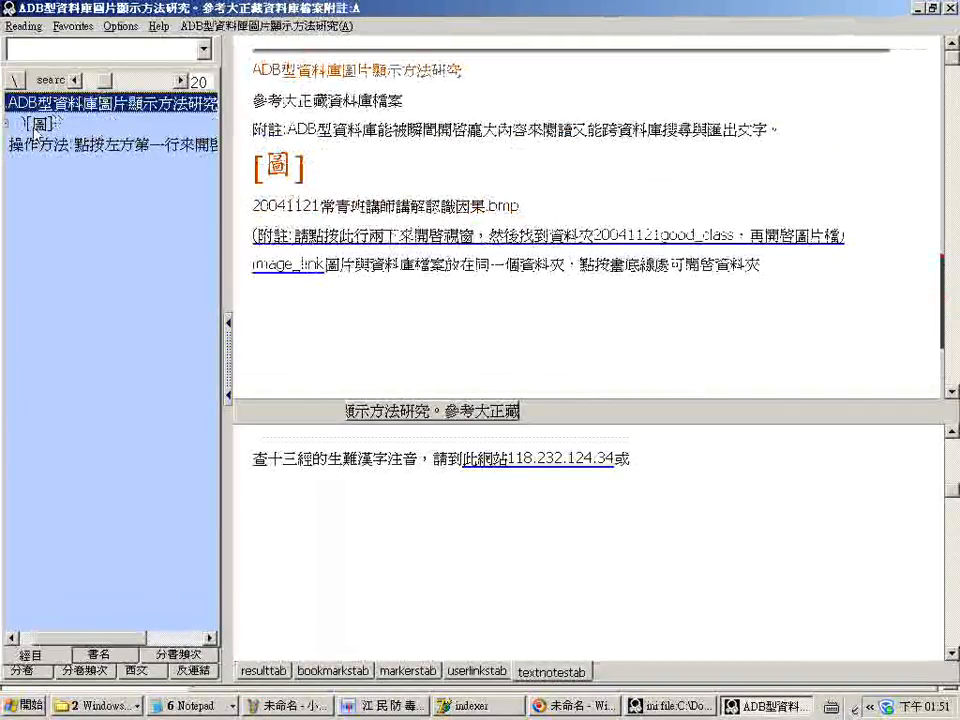
pyautogui.click(30, 123)
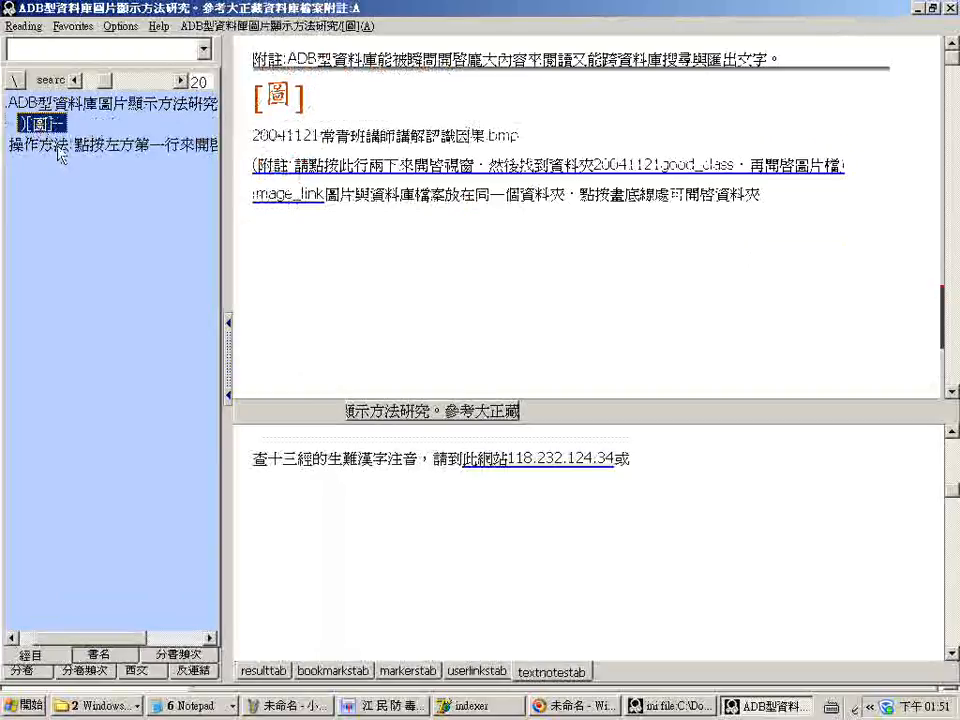
pyautogui.click(56, 146)
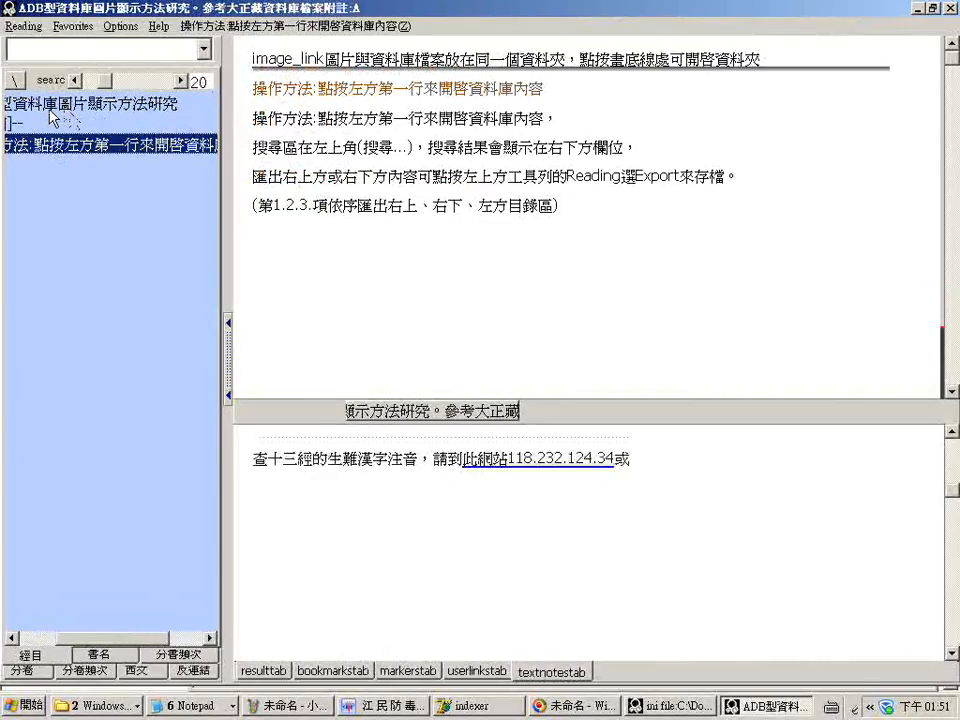
pyautogui.click(60, 104)
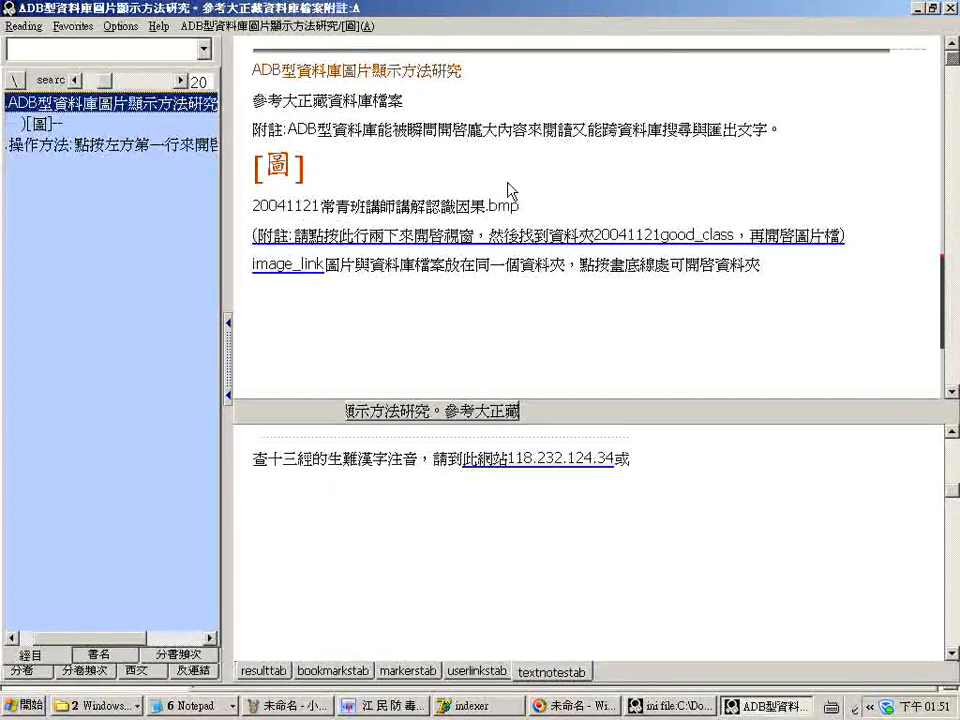
# Step: Follow the underlined 附註 link to the 20041121good_class folder and open __20041121常青班講師講解認識因果.bmp in Windows Picture and Fax Viewer
pyautogui.doubleClick(399, 248)
pyautogui.doubleClick(362, 242)
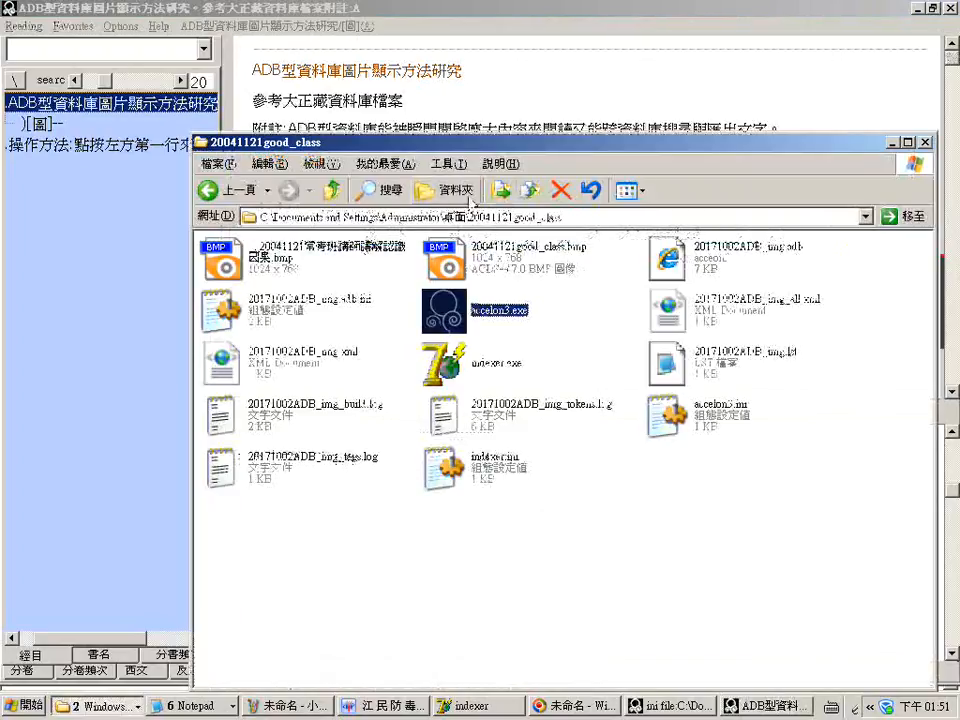
pyautogui.click(267, 266)
pyautogui.doubleClick(267, 266)
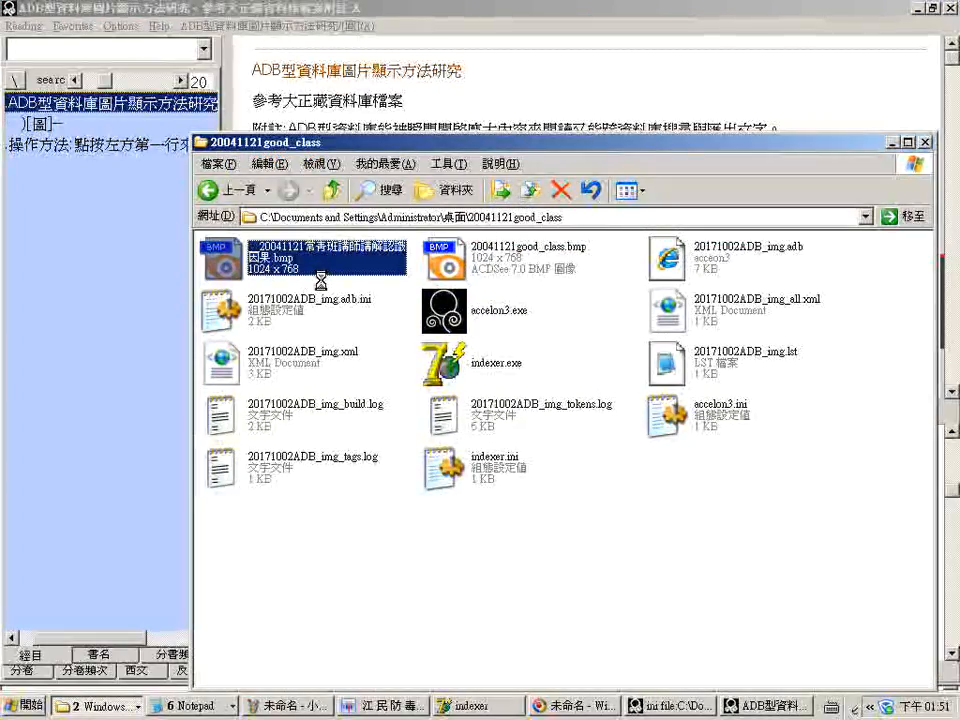
pyautogui.rightClick(376, 269)
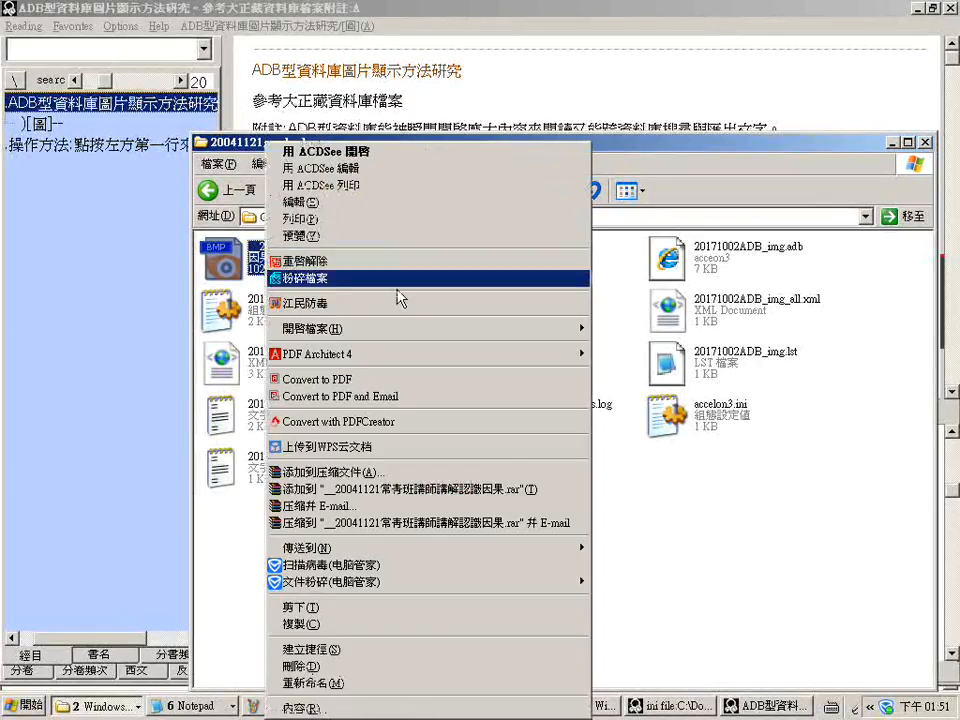
pyautogui.moveTo(407, 330)
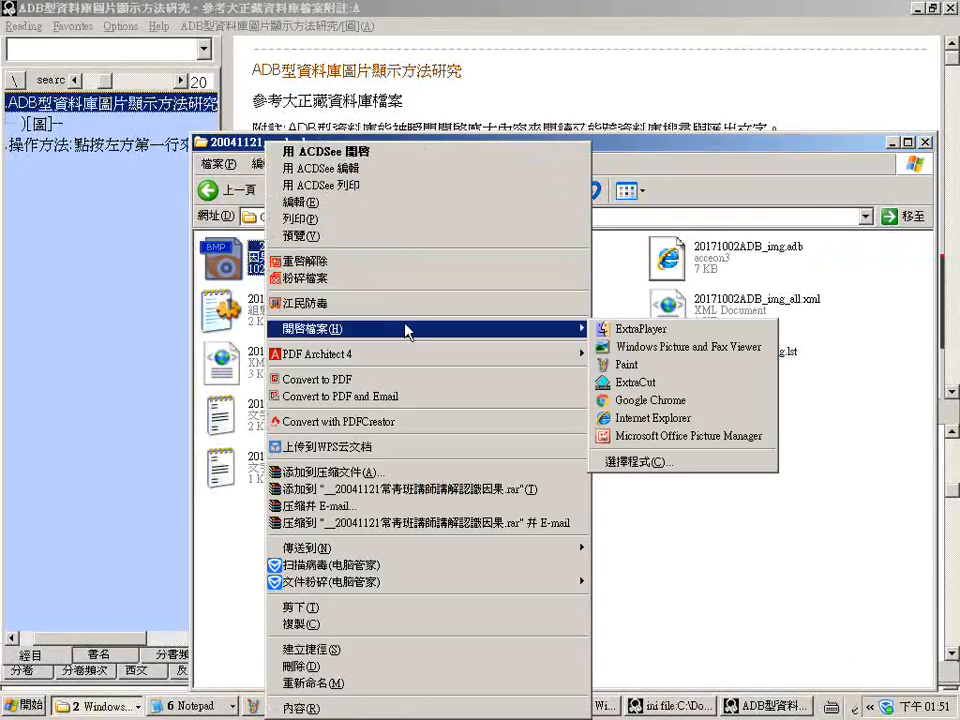
pyautogui.click(608, 347)
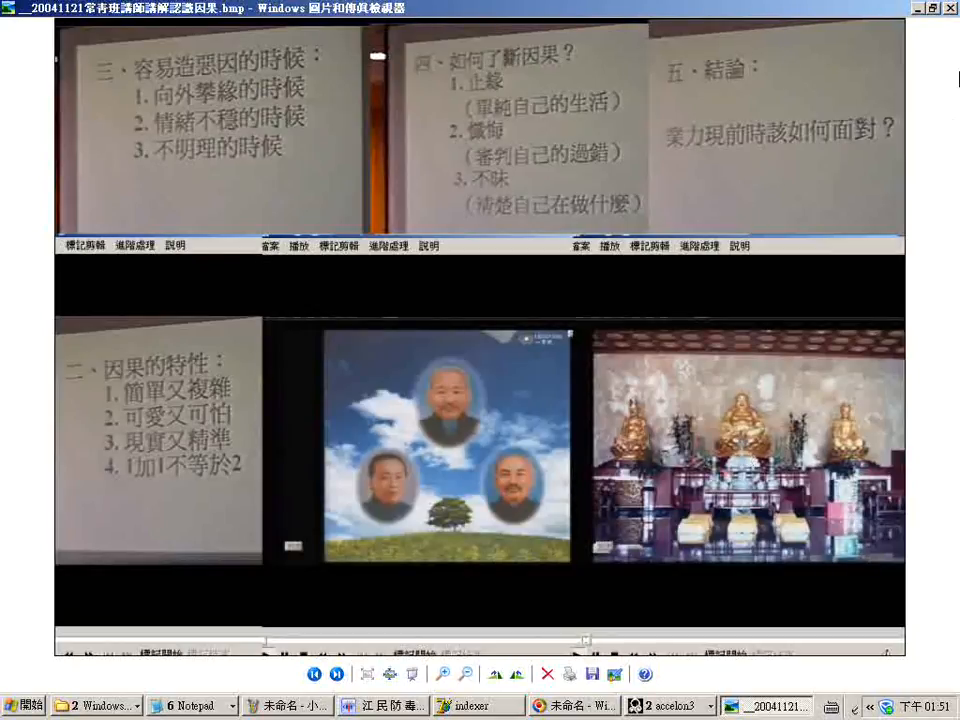
# Step: Enlarge the picture, examine its slides and photos across the whole image, and close the viewer and the folder window
pyautogui.click(441, 675)
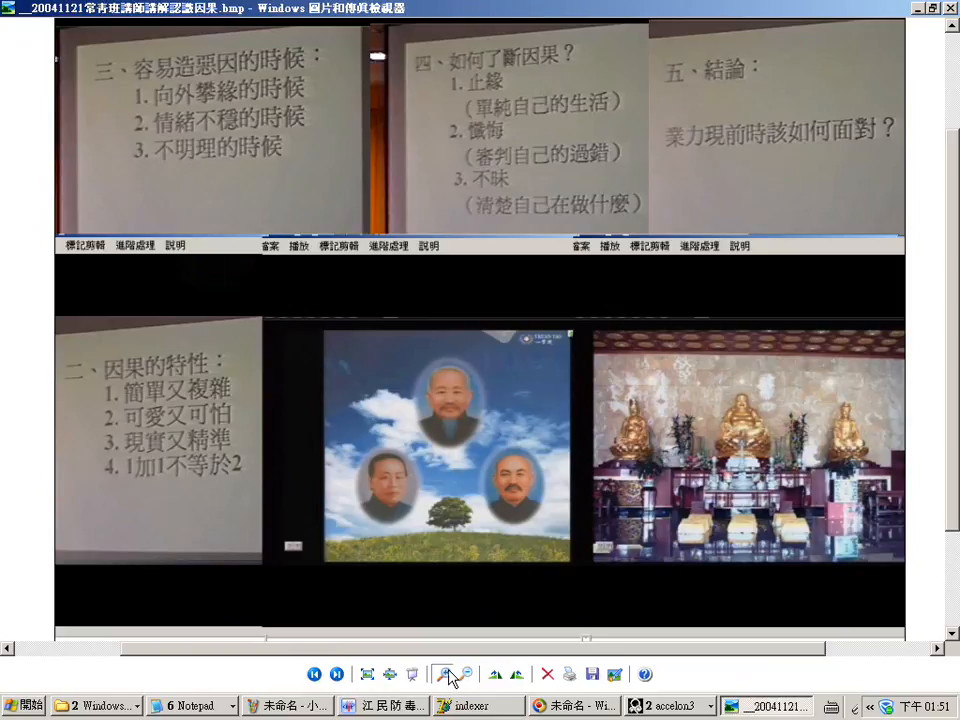
pyautogui.click(449, 676)
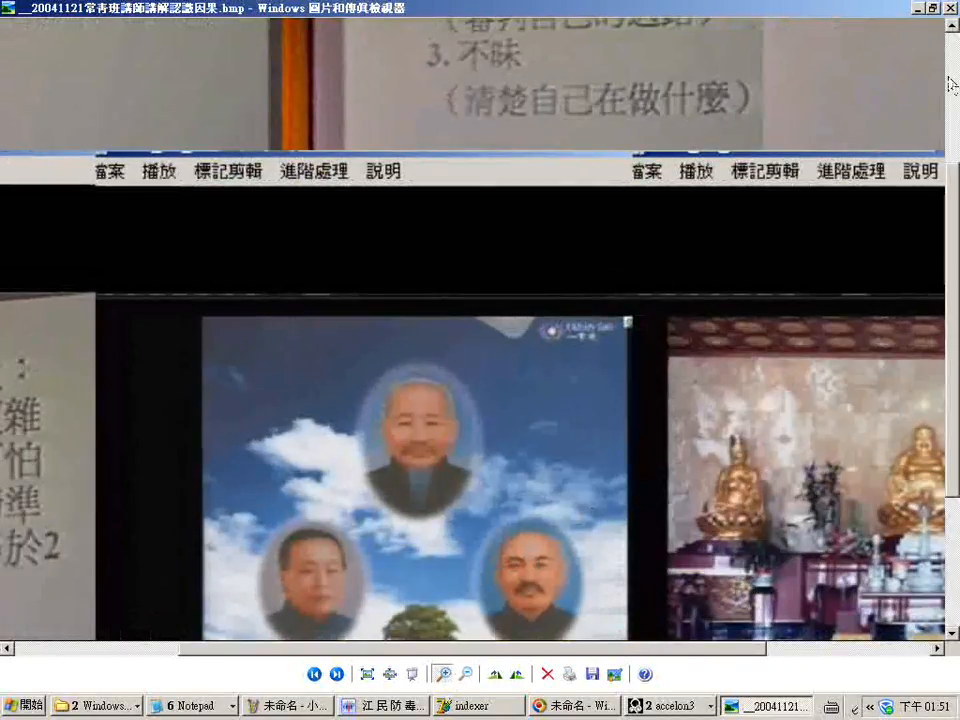
pyautogui.scroll(3, 952, 85)
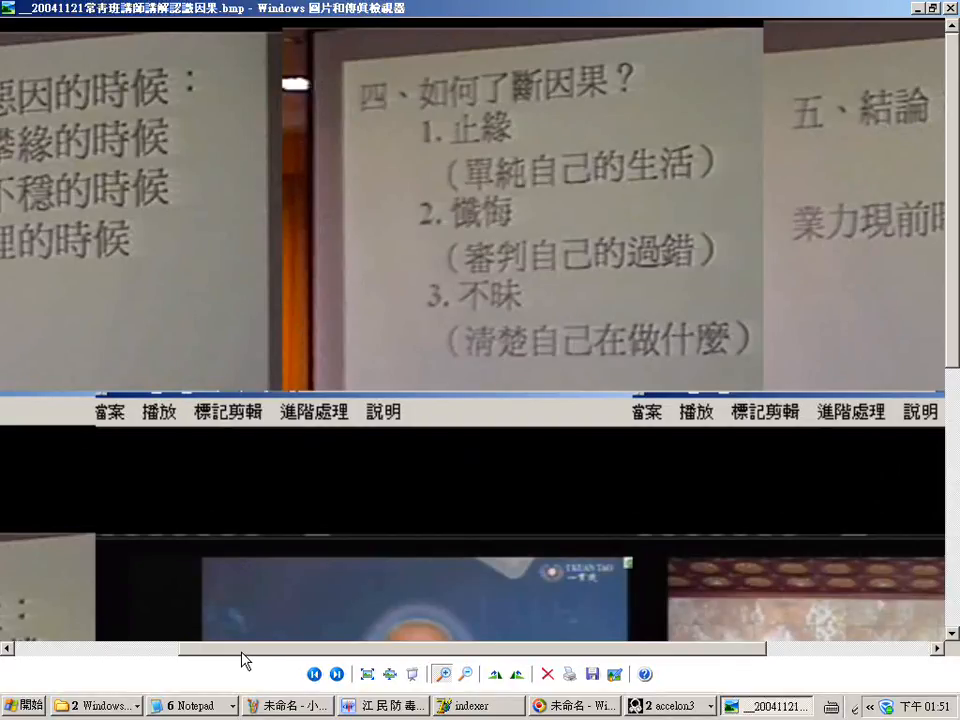
pyautogui.moveTo(241, 652); pyautogui.dragTo(401, 650)
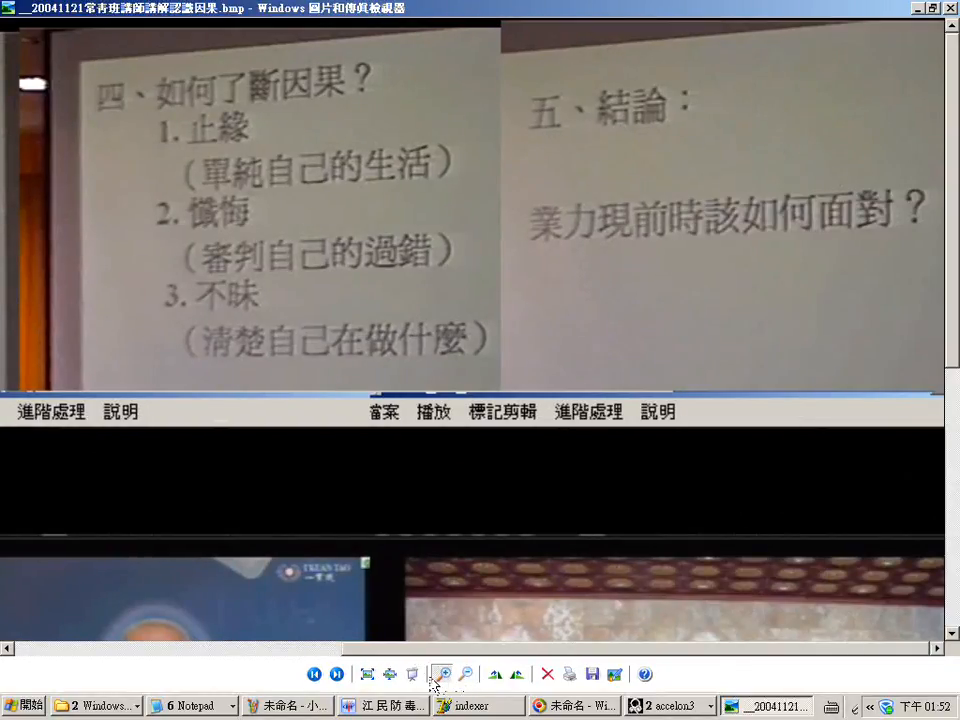
pyautogui.moveTo(432, 684); pyautogui.dragTo(2, 697)
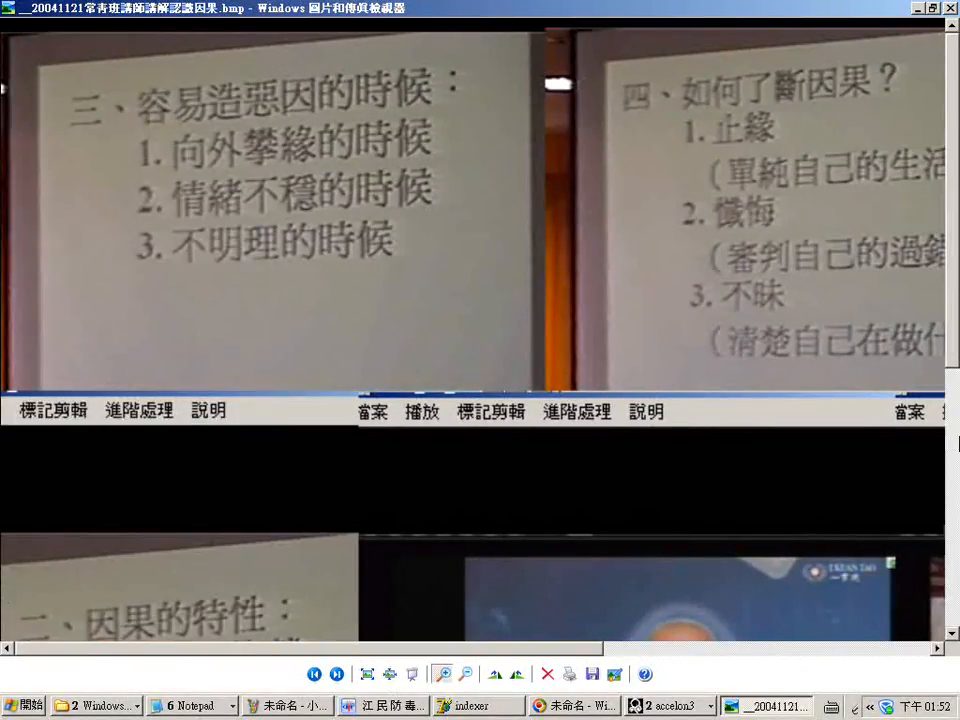
pyautogui.click(951, 545)
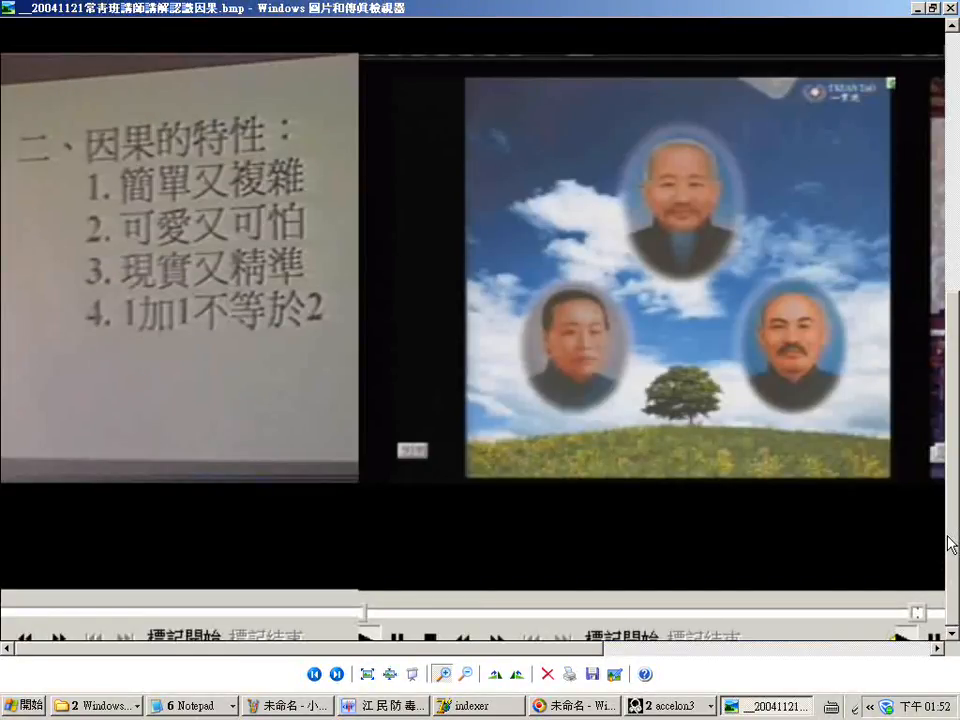
pyautogui.click(886, 651)
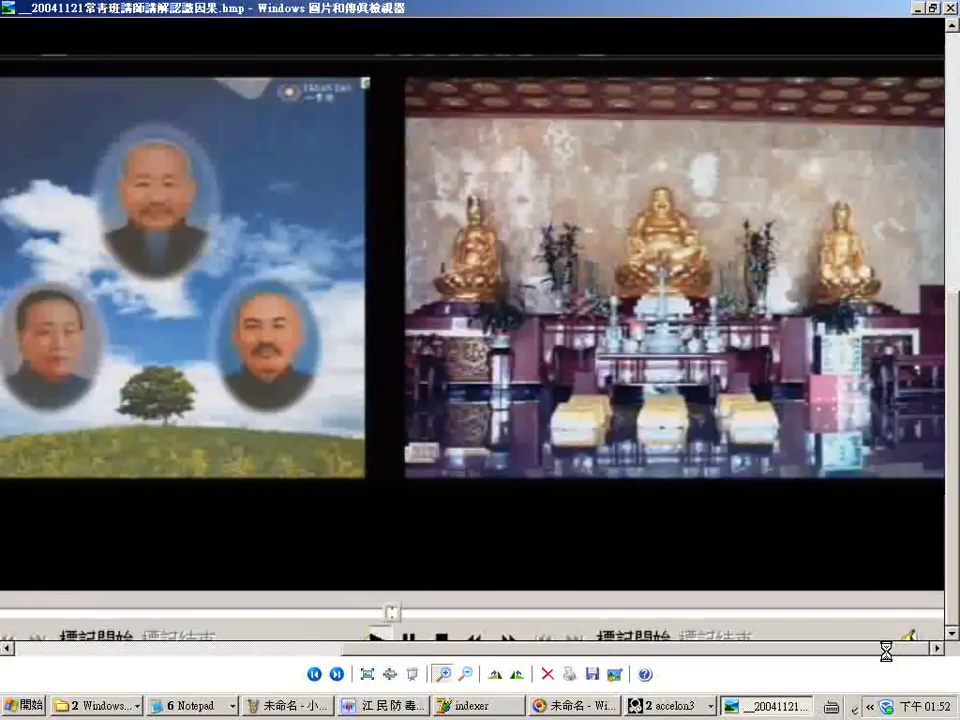
pyautogui.click(949, 10)
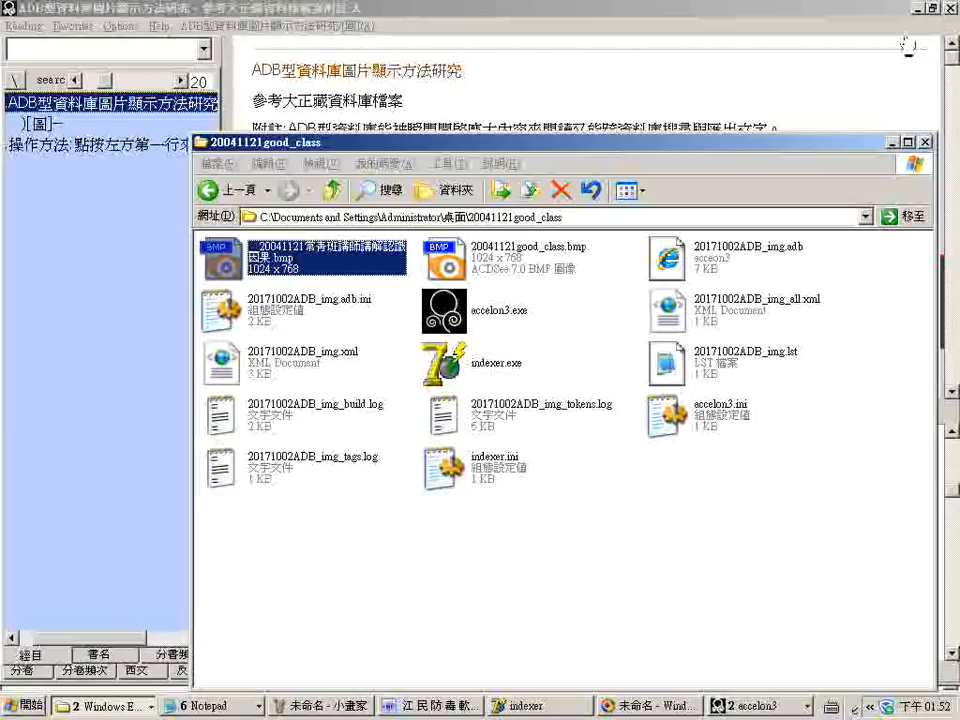
pyautogui.click(925, 143)
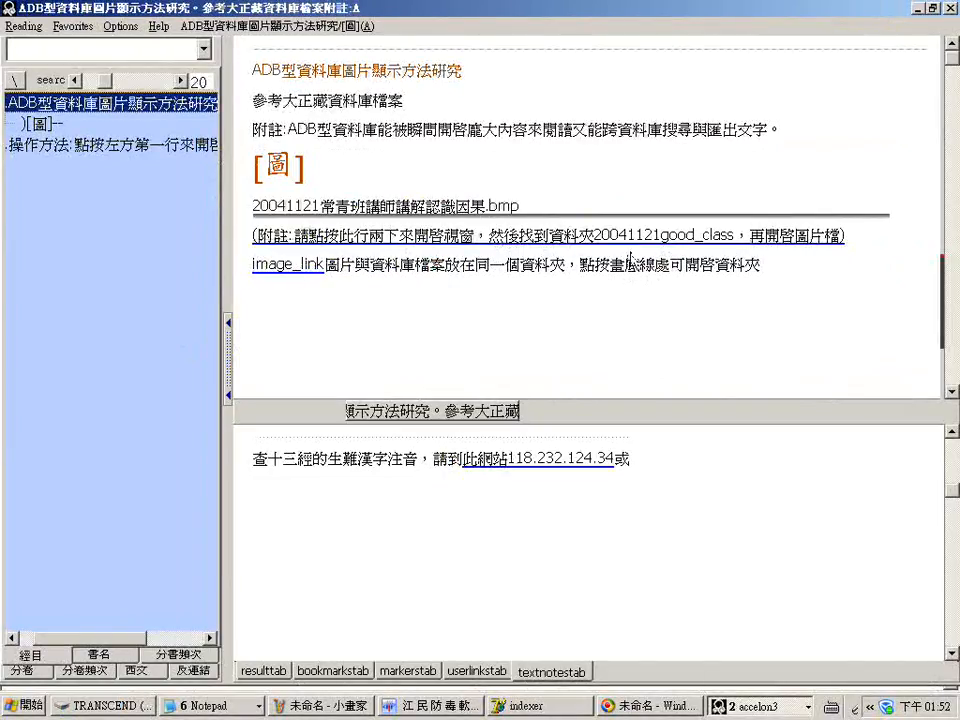
# Step: Test the image_link hyperlink in the [圖] section and minimize the folder window it opens
pyautogui.scroll(-3, 630, 258)
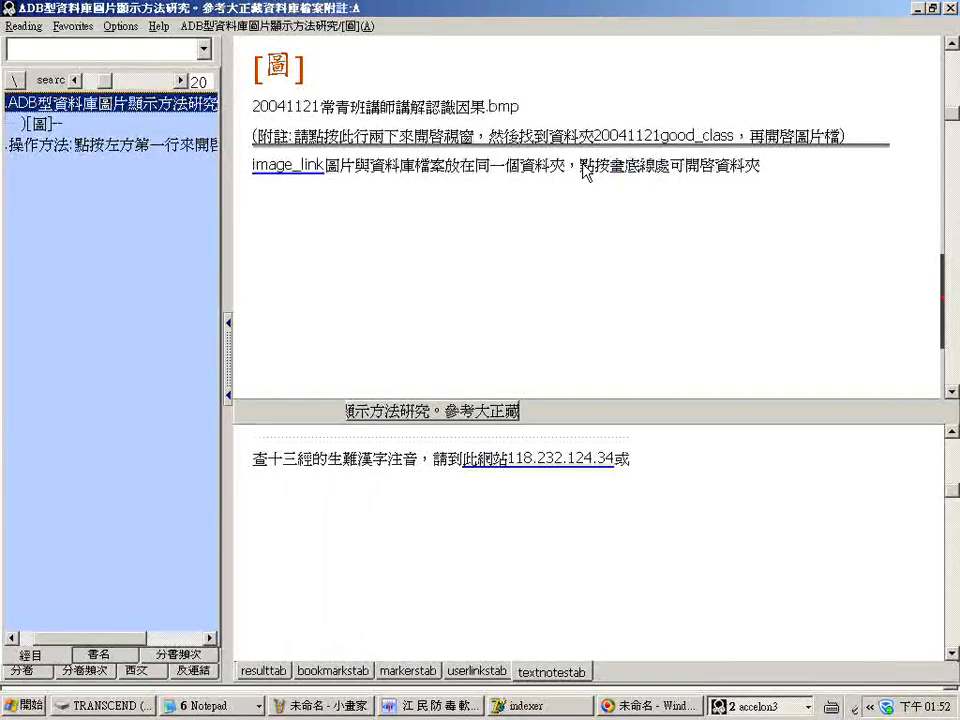
pyautogui.moveTo(582, 166); pyautogui.dragTo(683, 168)
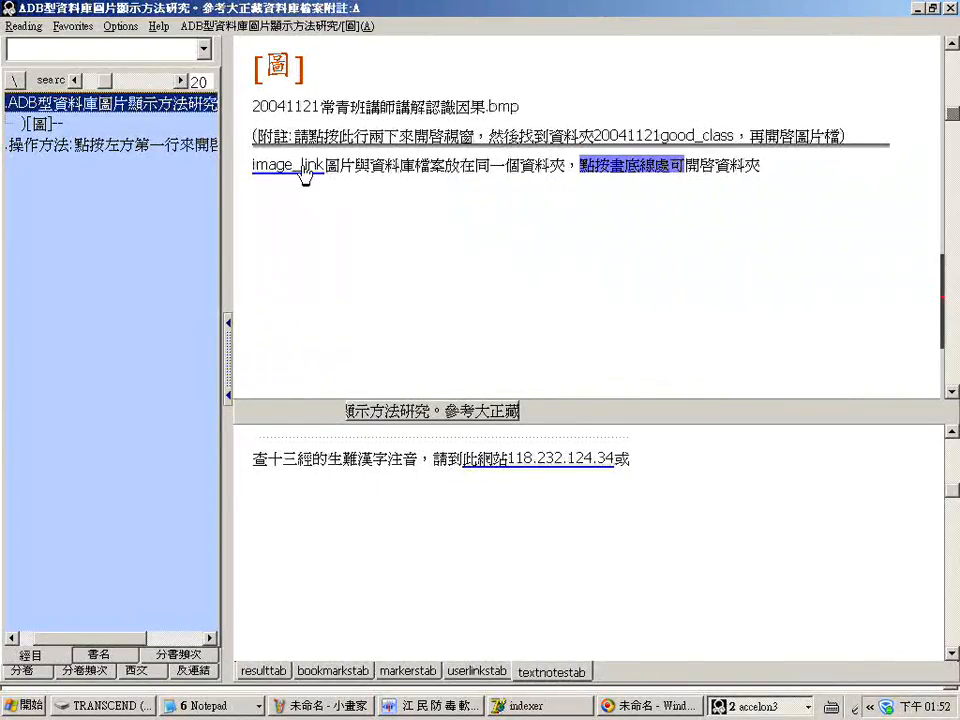
pyautogui.moveTo(305, 175); pyautogui.dragTo(294, 172)
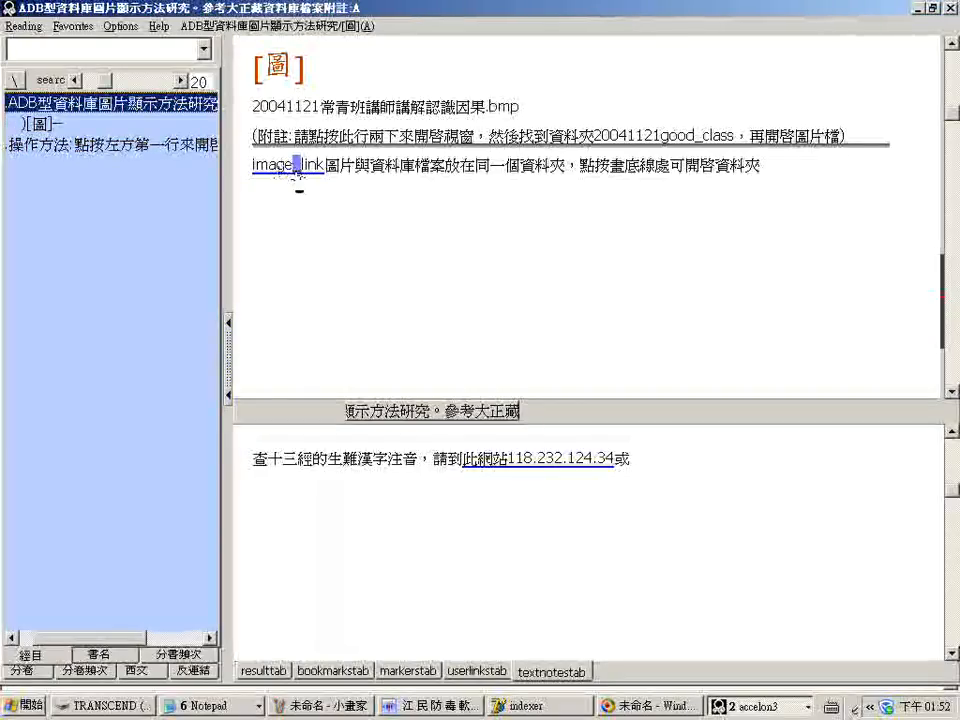
pyautogui.click(302, 169)
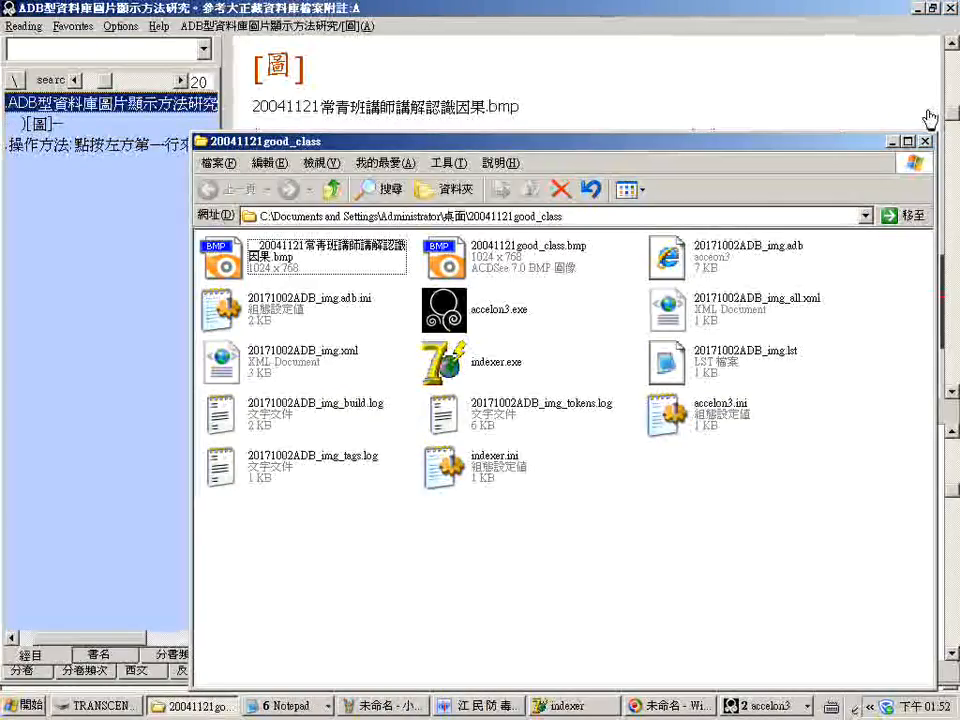
pyautogui.click(927, 141)
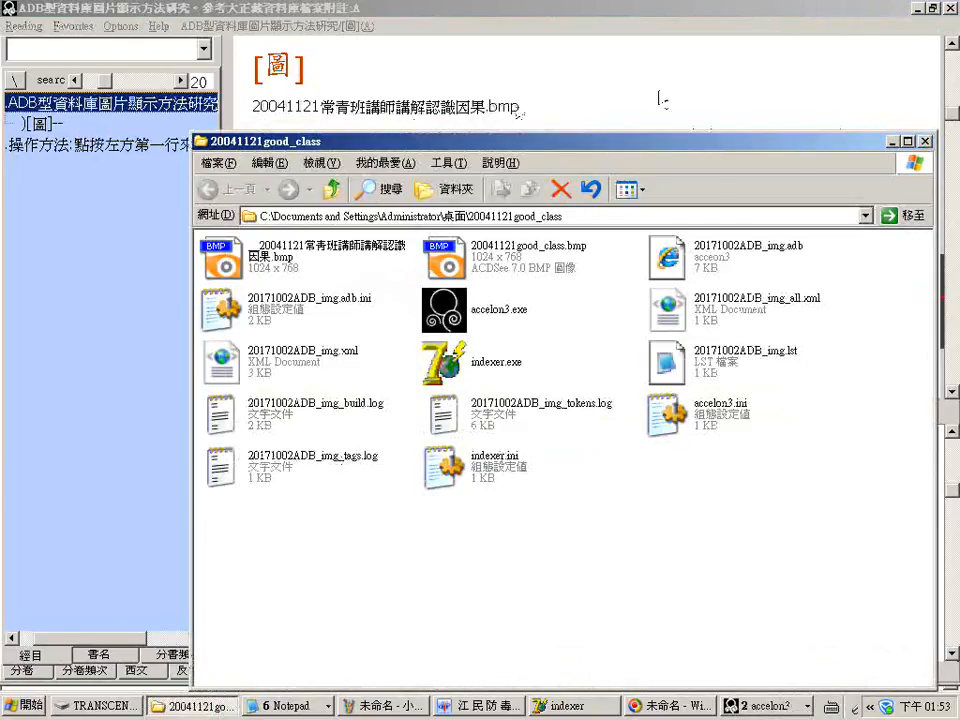
pyautogui.click(891, 143)
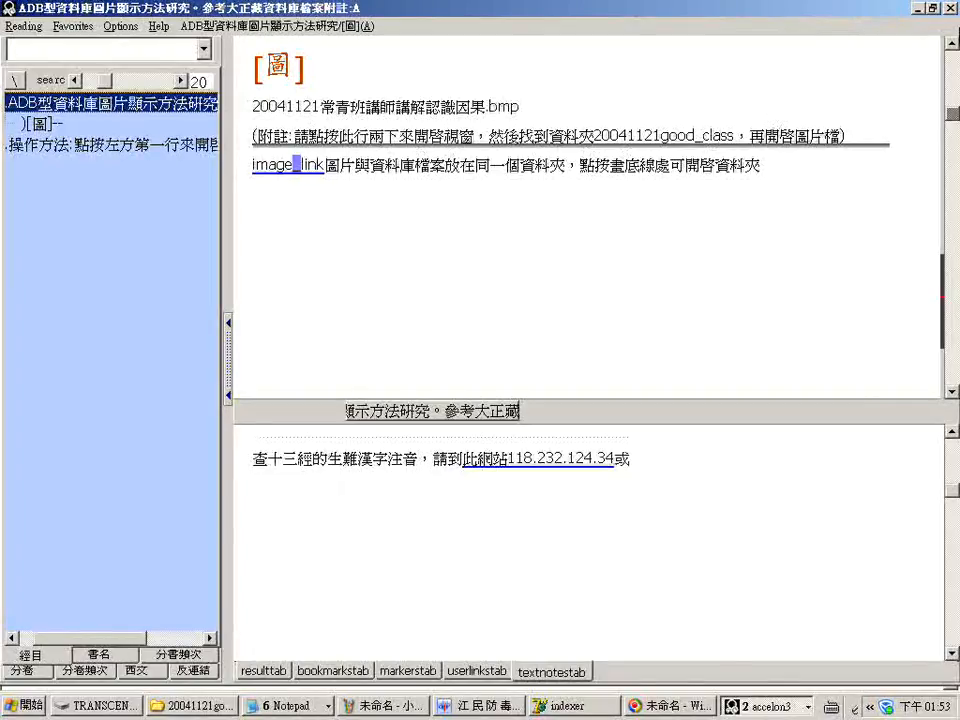
# Step: Review the [圖] section and highlight the text 圖片與資料庫檔案放在同一個資料夾 after the image_link hyperlink
pyautogui.click(953, 80)
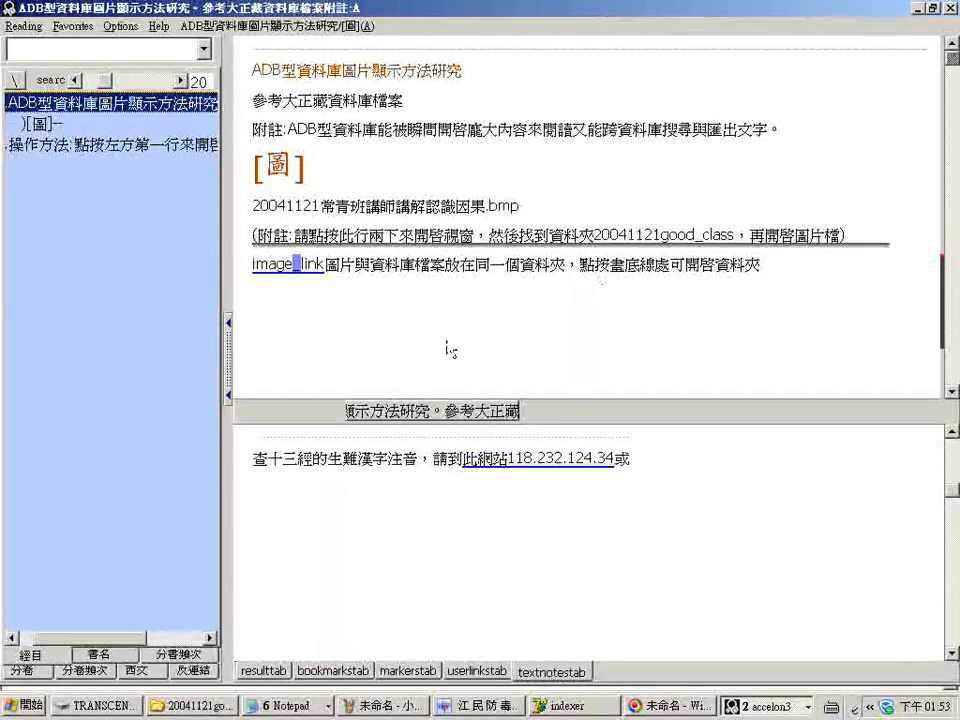
pyautogui.scroll(-1, 372, 283)
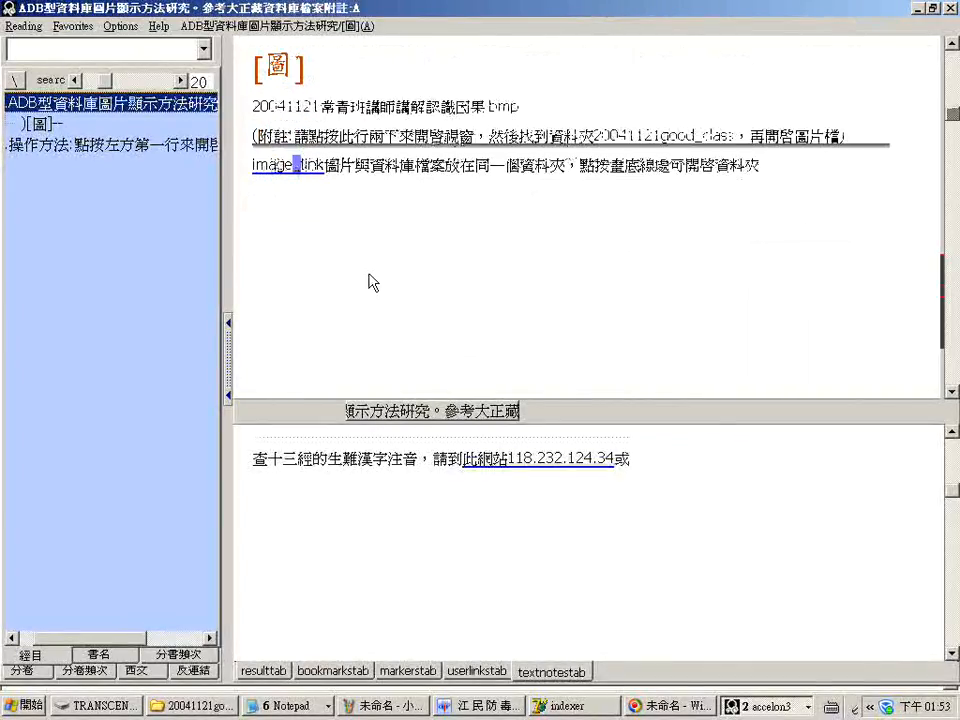
pyautogui.moveTo(326, 166); pyautogui.dragTo(558, 175)
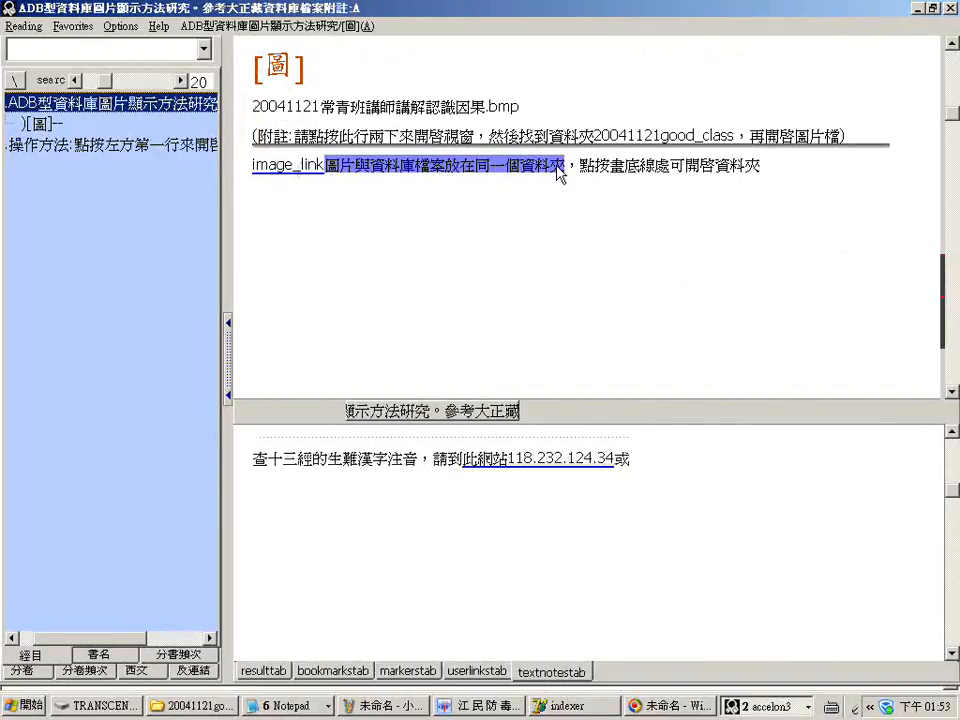